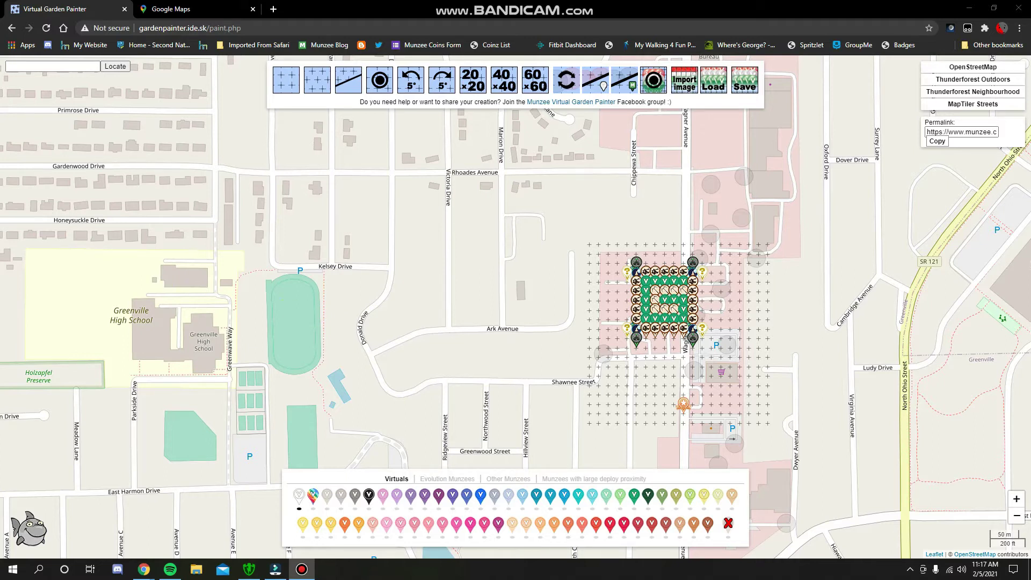
# View the Greenville Spy Glasses spreadsheet in Google Sheets at full size, and return to Virtual Garden Painter.
pyautogui.hotkey('alt', 'Tab')
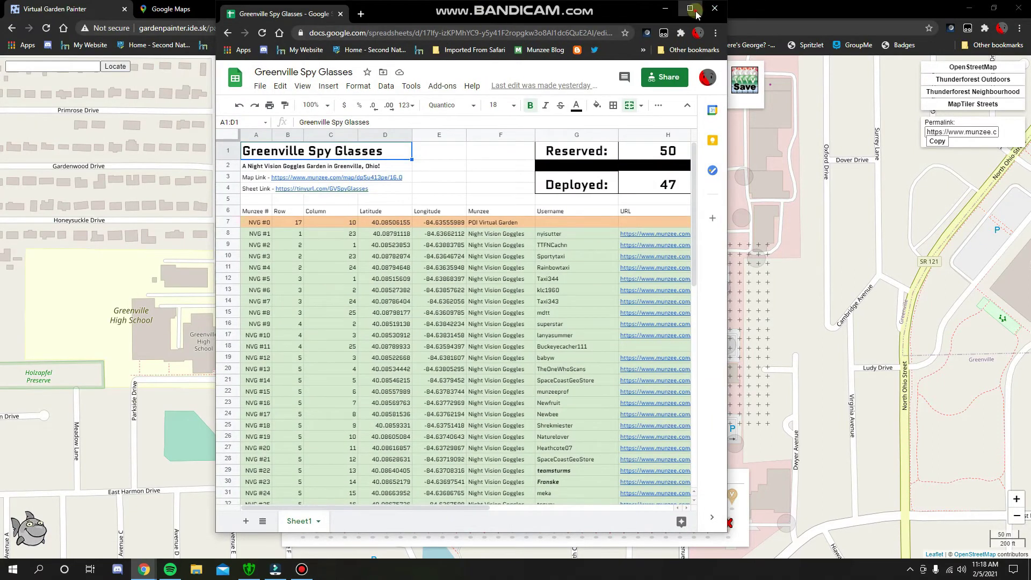
pyautogui.click(691, 8)
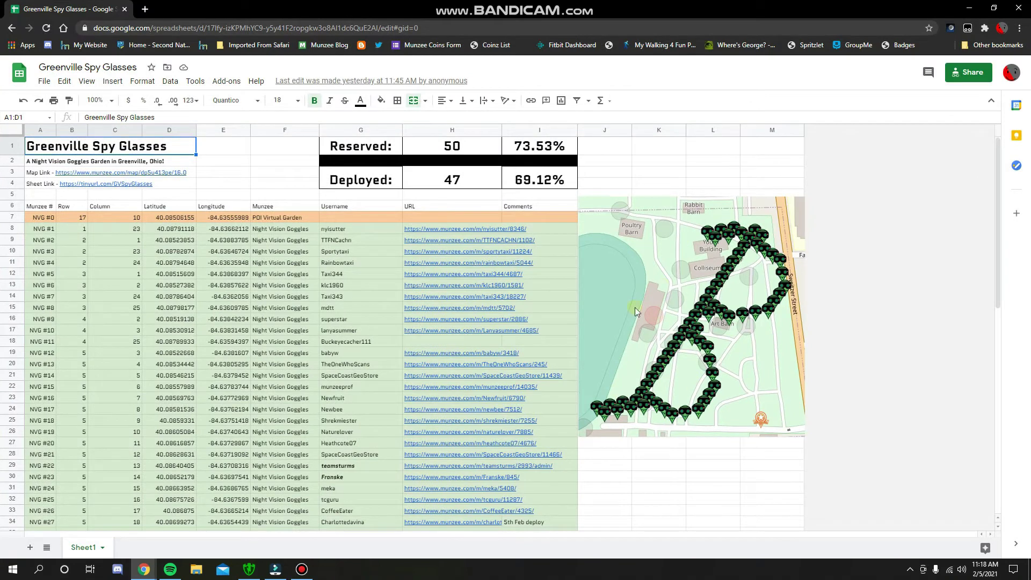
pyautogui.doubleClick(564, 6)
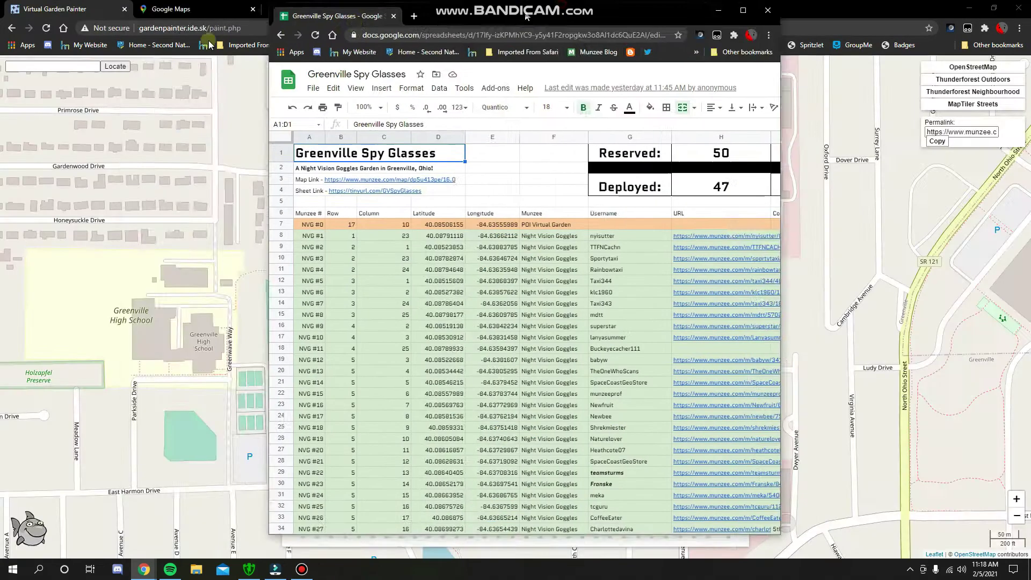
pyautogui.press('super+Down')
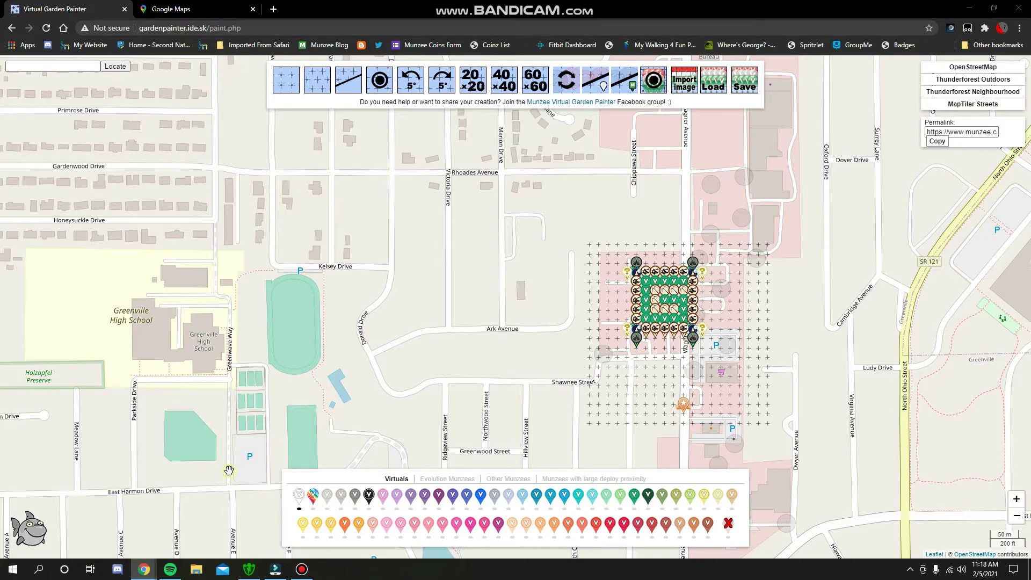
# Examine the map around the G-shaped garden and north along Wagner Avenue to Russ Road.
pyautogui.moveTo(593, 265); pyautogui.dragTo(467, 241)
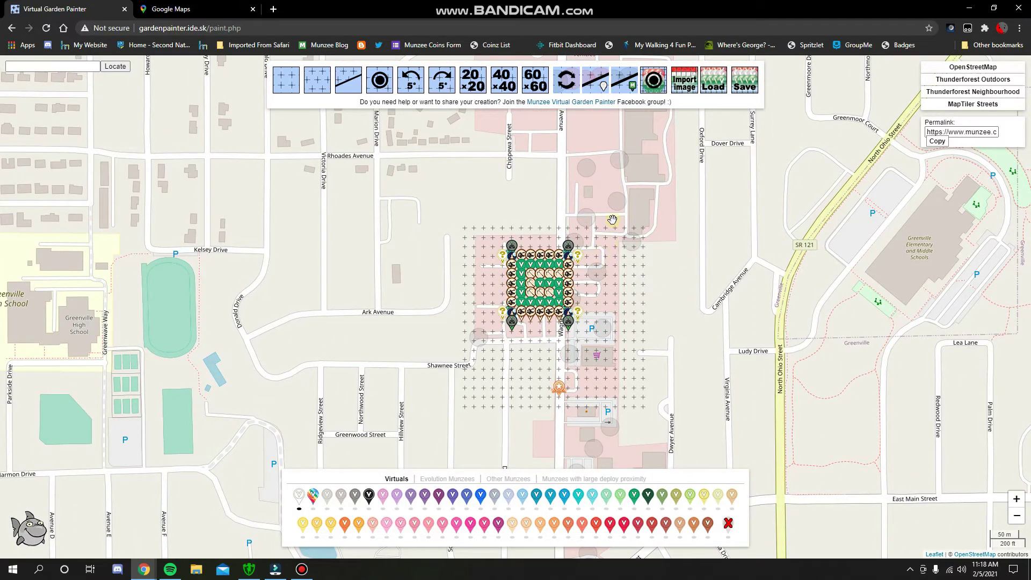
pyautogui.moveTo(642, 290); pyautogui.dragTo(610, 256)
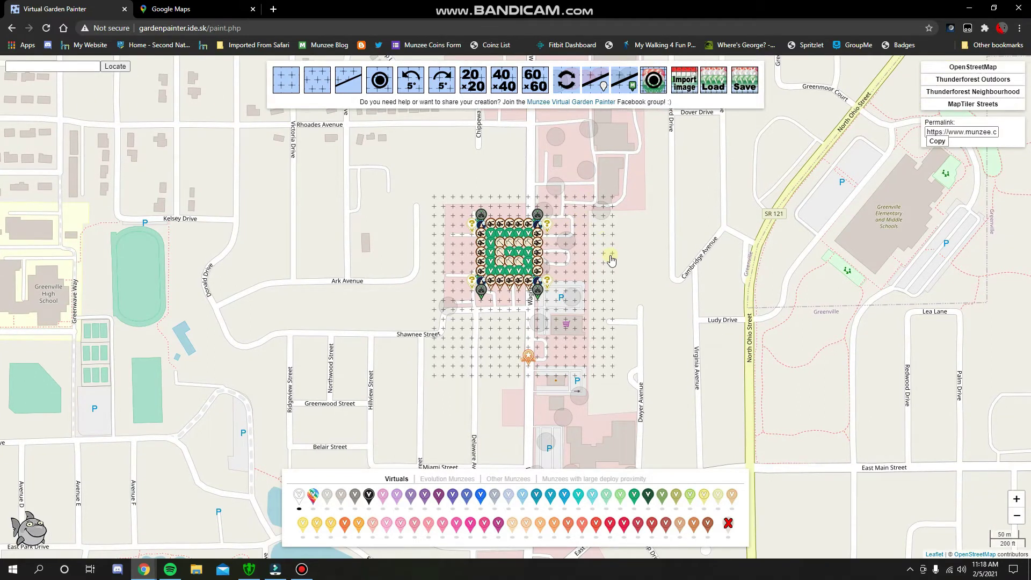
pyautogui.scroll(1, 571, 274)
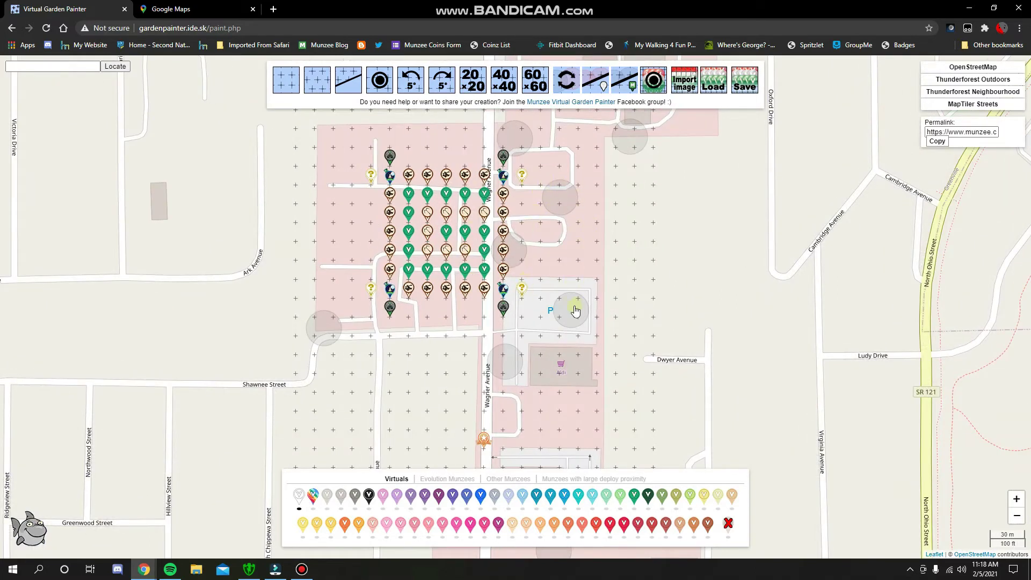
pyautogui.moveTo(625, 179); pyautogui.dragTo(565, 364)
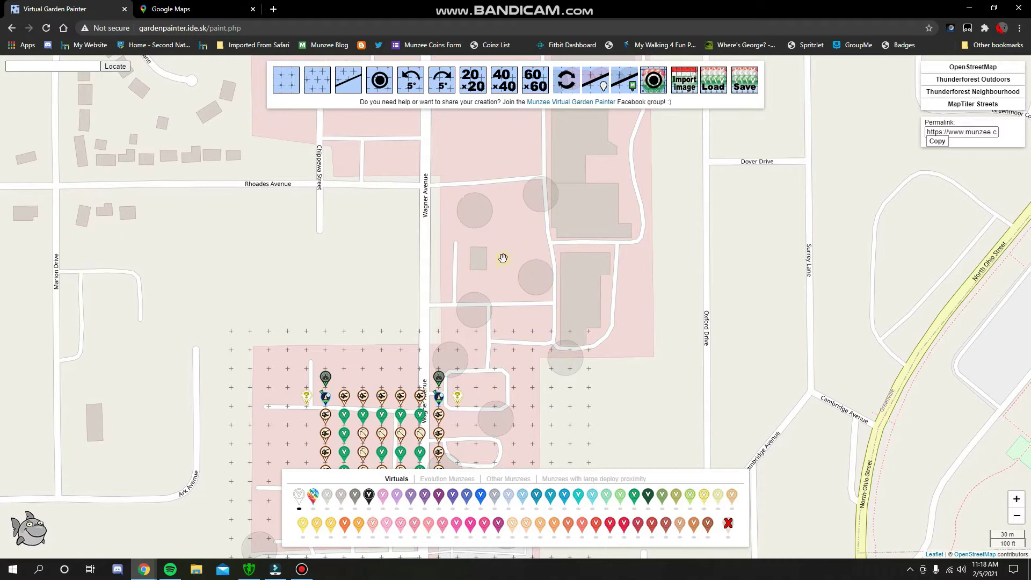
pyautogui.scroll(-3, 503, 258)
pyautogui.scroll(1, 460, 276)
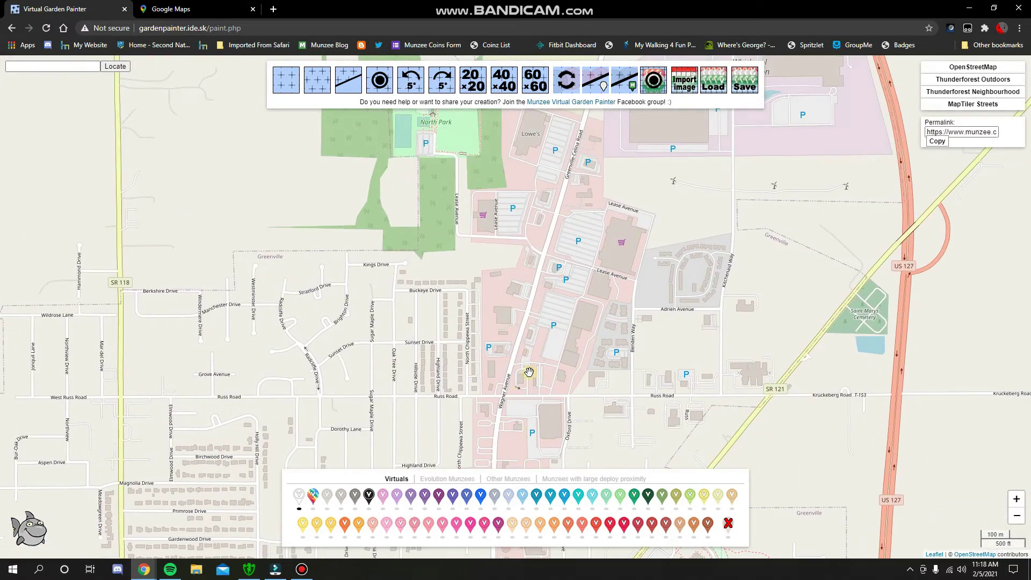
pyautogui.scroll(2, 528, 372)
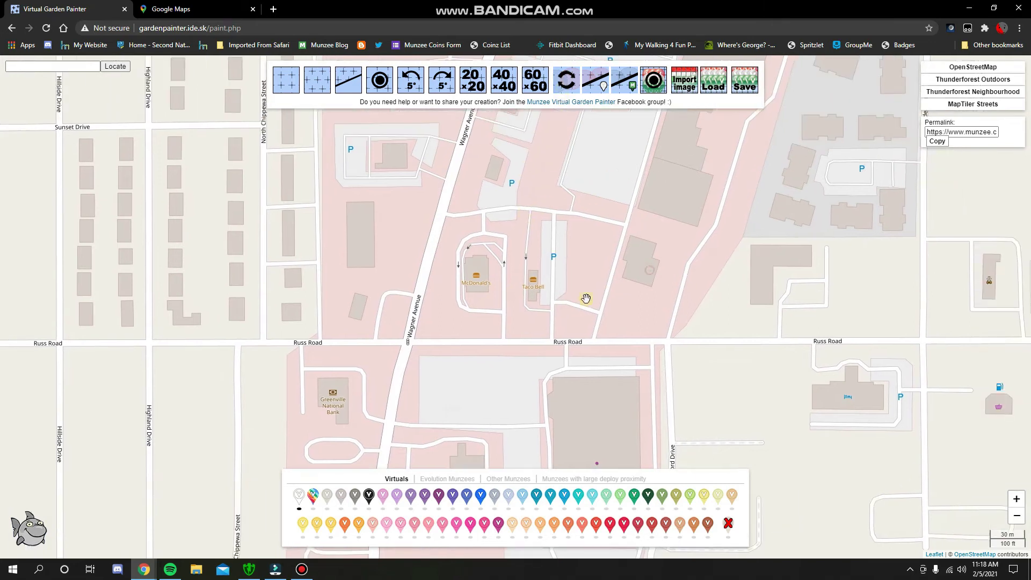
# Examine the Greenville map around Garst Avenue and Prairie Ridge Meadow, and return to the G-shaped garden.
pyautogui.moveTo(654, 263); pyautogui.dragTo(598, 287)
pyautogui.scroll(-2, 552, 286)
pyautogui.moveTo(601, 269); pyautogui.dragTo(491, 342)
pyautogui.scroll(2, 492, 342)
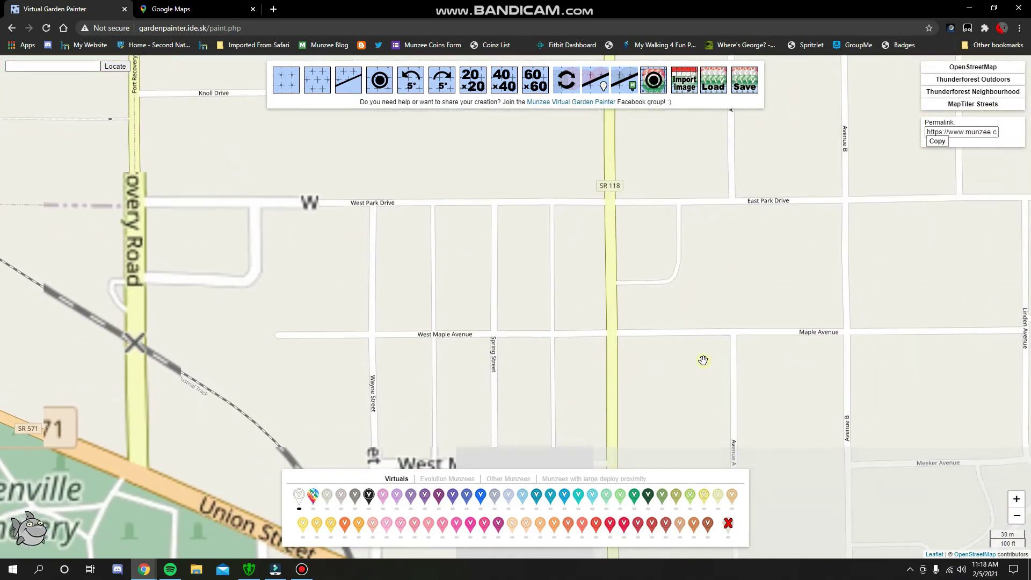
pyautogui.moveTo(703, 360); pyautogui.dragTo(637, 140)
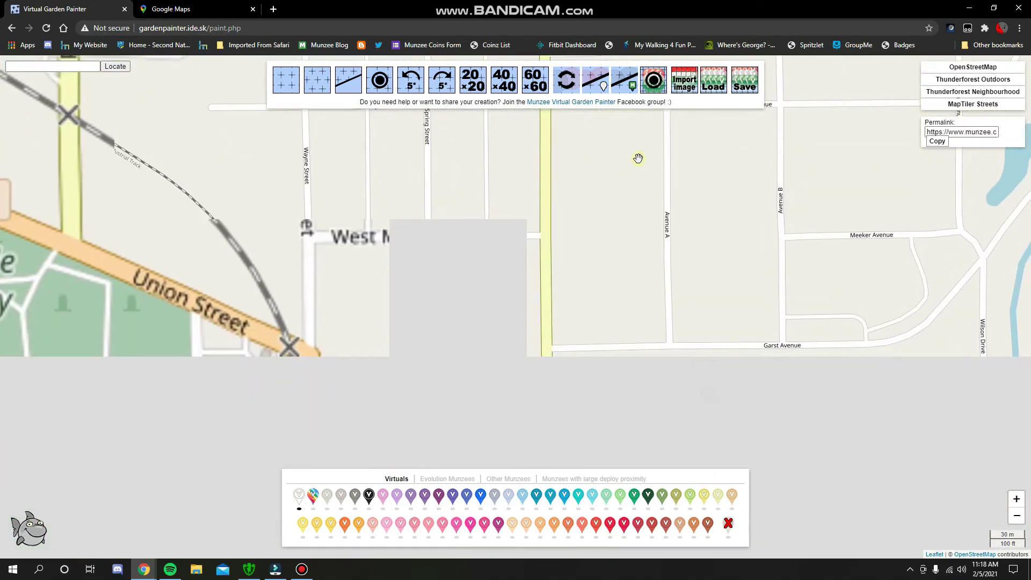
pyautogui.moveTo(705, 371); pyautogui.dragTo(664, 247)
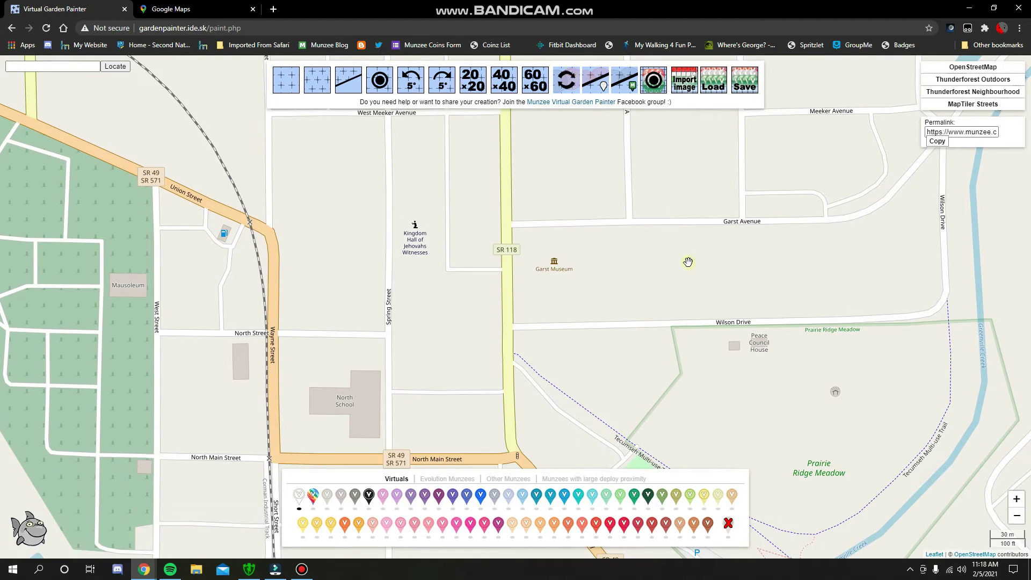
pyautogui.scroll(-1, 688, 261)
pyautogui.moveTo(717, 278); pyautogui.dragTo(501, 284)
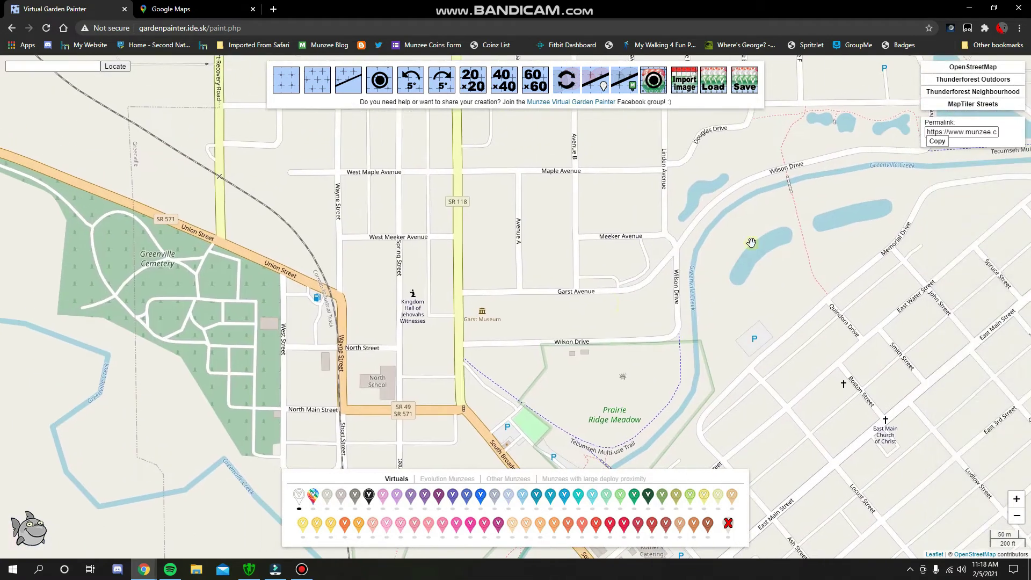
pyautogui.moveTo(697, 241); pyautogui.dragTo(542, 322)
pyautogui.moveTo(806, 258); pyautogui.dragTo(634, 365)
pyautogui.moveTo(795, 161)
pyautogui.mouseDown()
pyautogui.moveTo(685, 232)
pyautogui.moveTo(578, 349)
pyautogui.mouseUp()
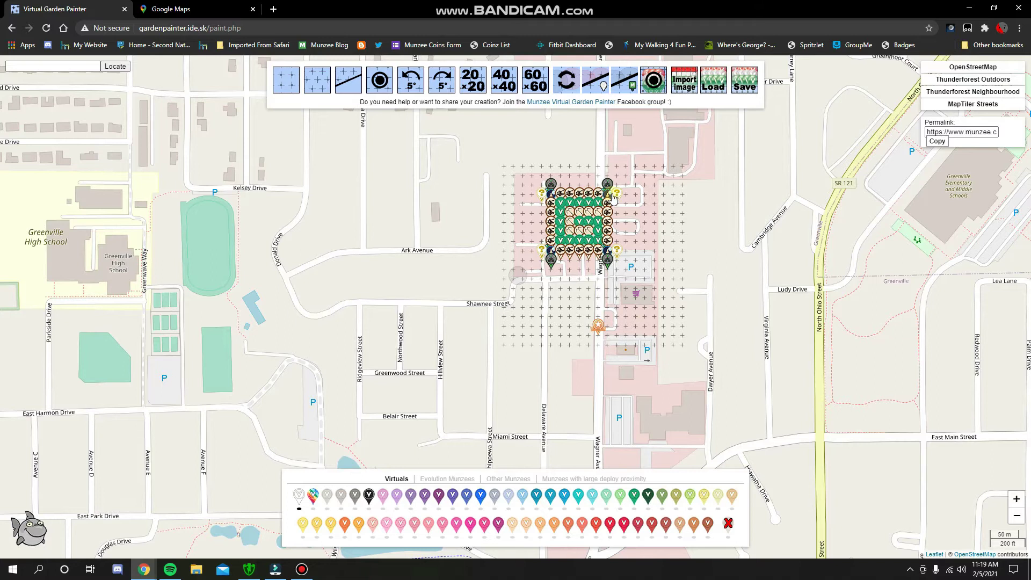
# Delete the orange large-proximity munzee below the garden and place it again further north on Wagner Avenue, closer to the G design.
pyautogui.scroll(1, 613, 193)
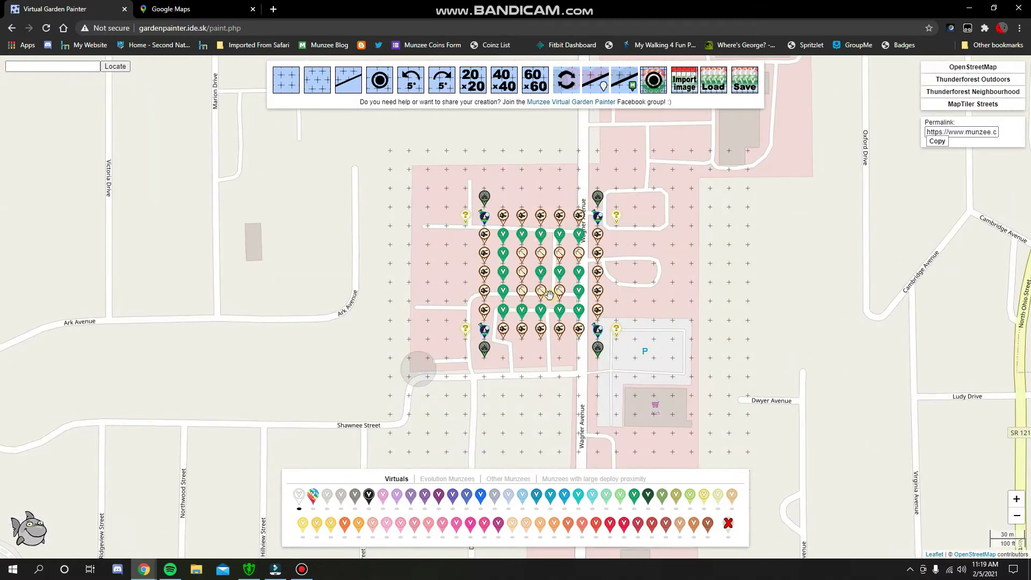
pyautogui.moveTo(648, 350); pyautogui.dragTo(665, 212)
pyautogui.click(728, 523)
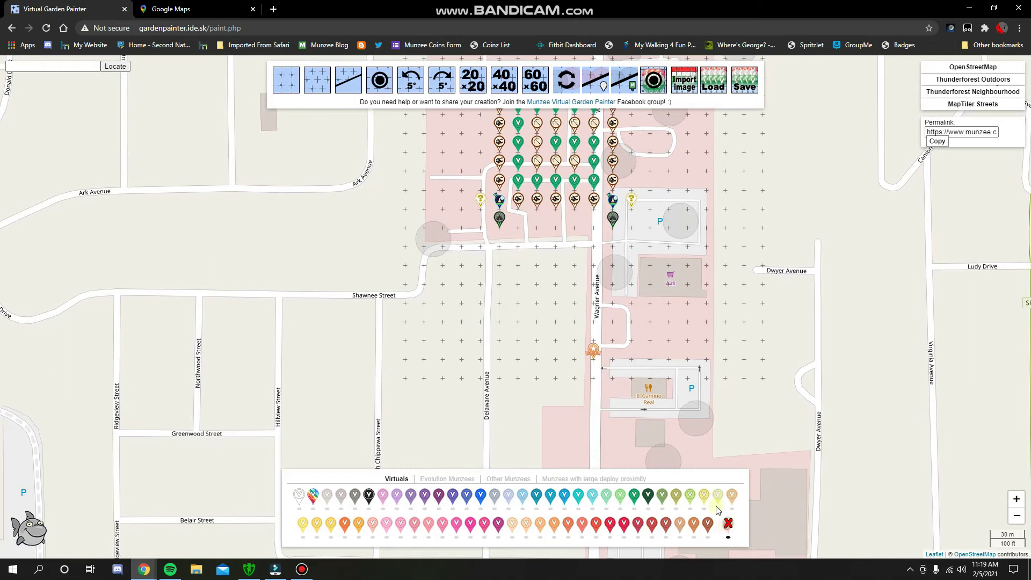
pyautogui.click(593, 347)
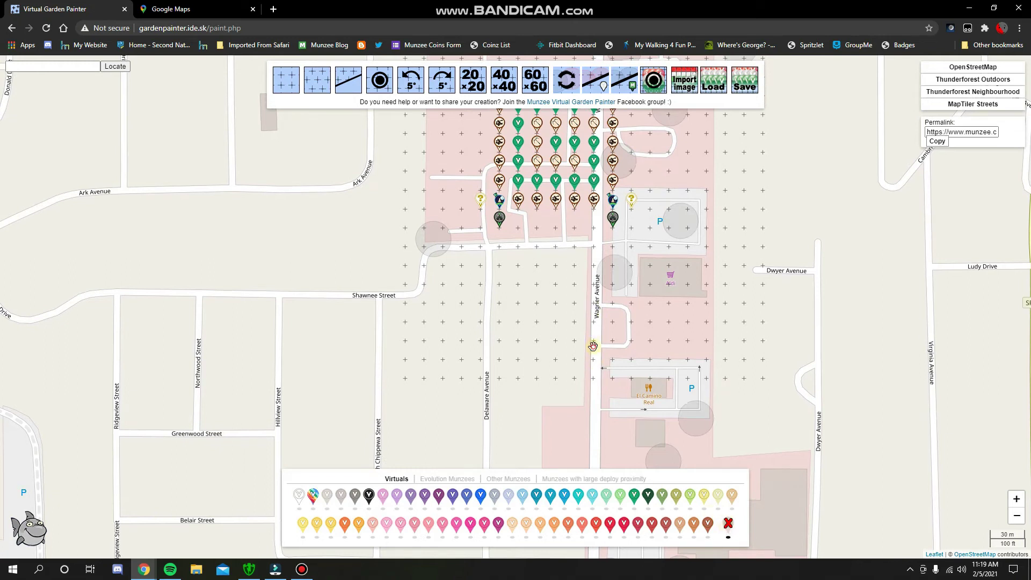
pyautogui.click(604, 478)
pyautogui.click(527, 500)
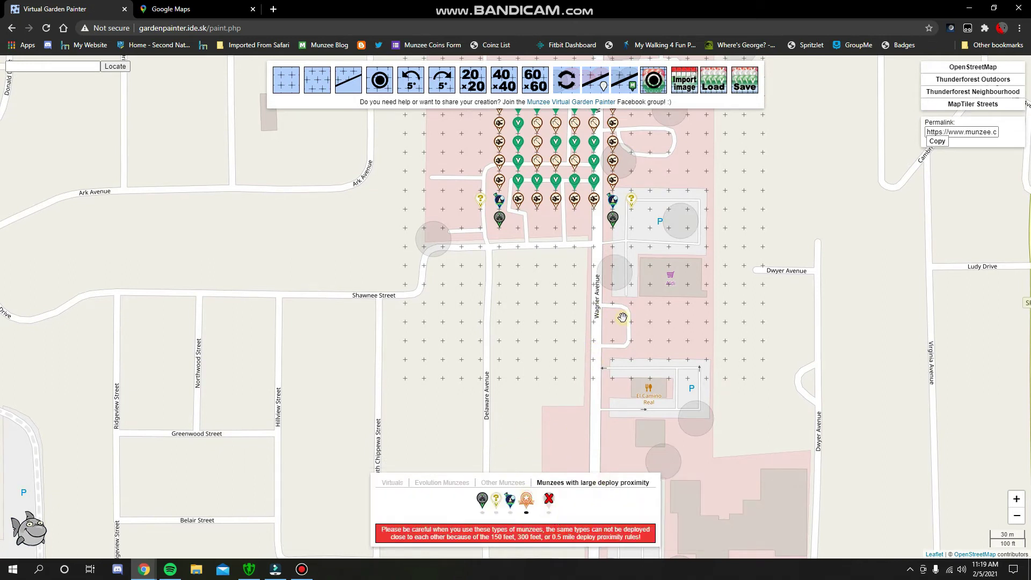
pyautogui.click(593, 283)
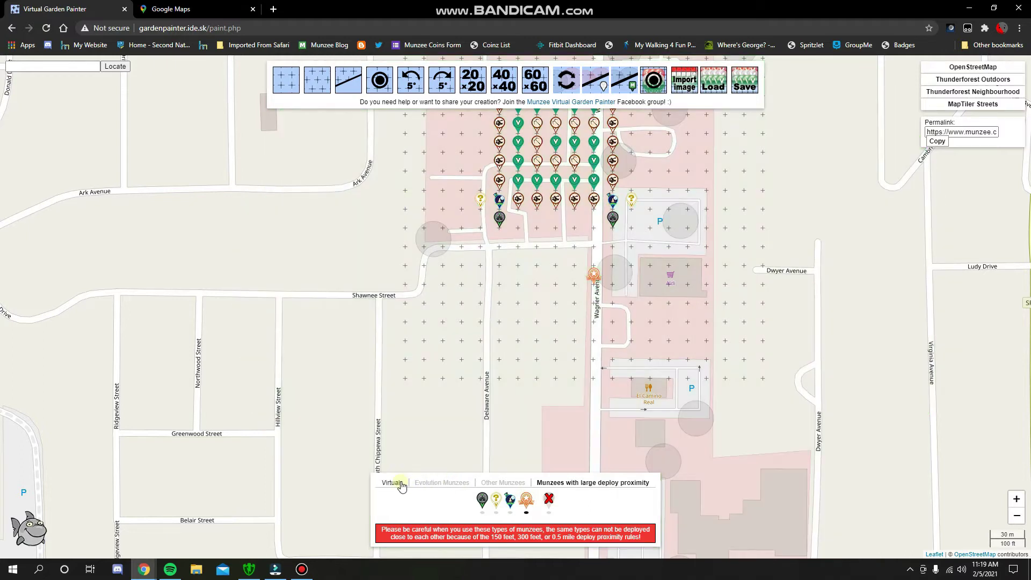
pyautogui.click(396, 482)
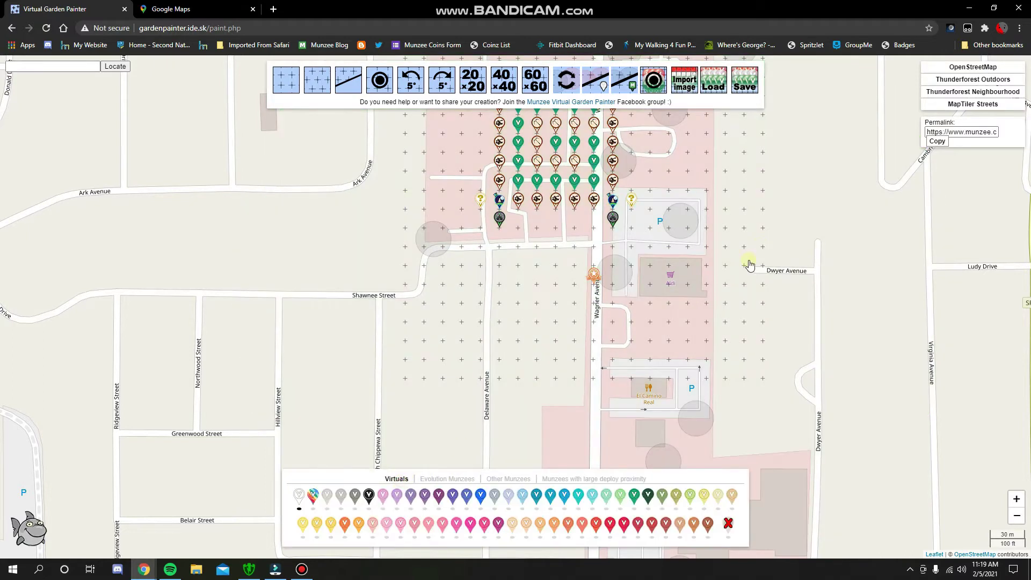
# Hide the garden's grid points, inspect the design without them, and show the grid again.
pyautogui.moveTo(755, 269); pyautogui.dragTo(754, 325)
pyautogui.scroll(-2, 752, 295)
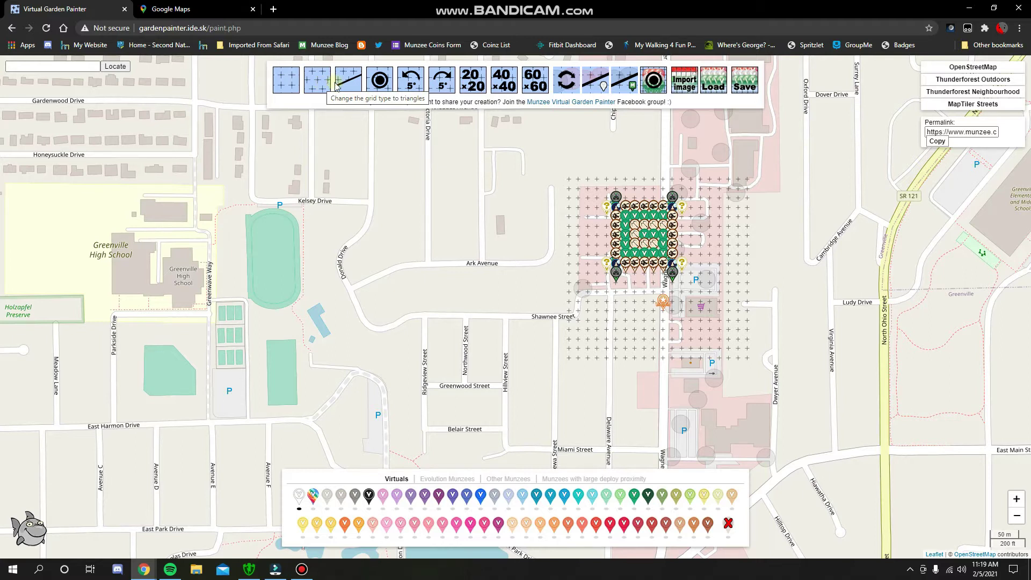
pyautogui.click(352, 86)
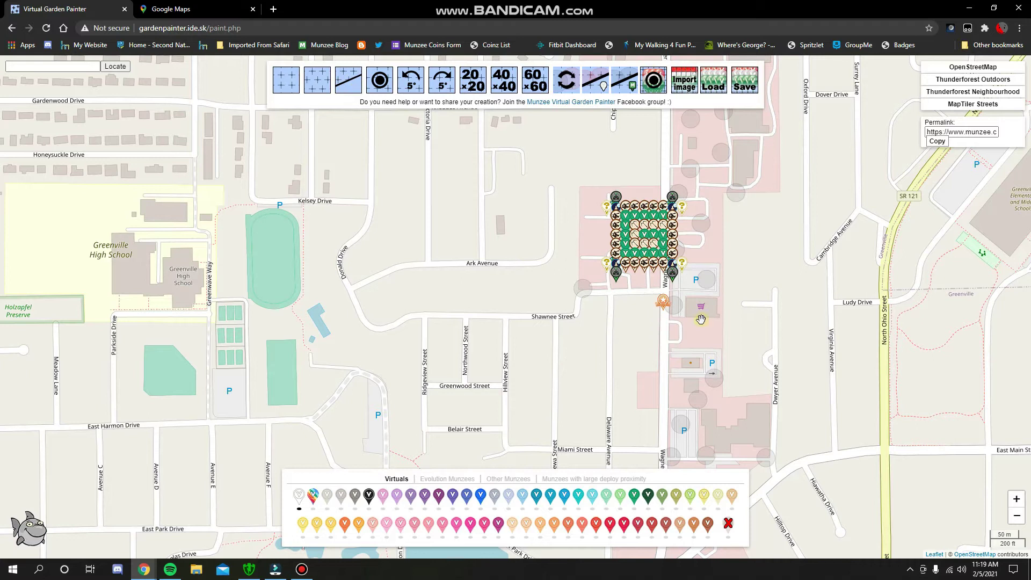
pyautogui.moveTo(698, 265); pyautogui.dragTo(642, 267)
pyautogui.scroll(1, 639, 263)
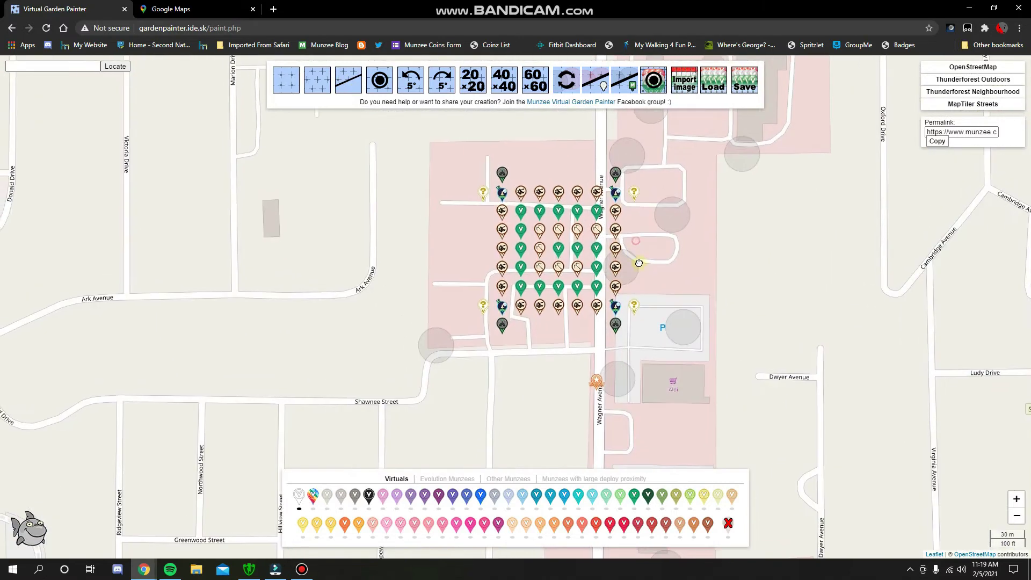
pyautogui.click(361, 83)
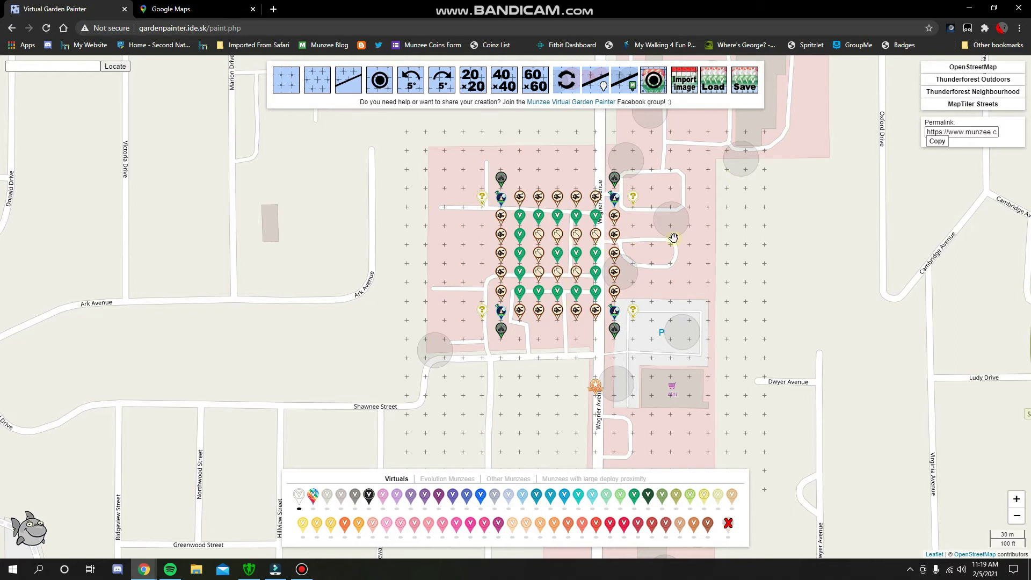
# Rotate the garden about 40° counterclockwise in 5° increments.
pyautogui.scroll(-2, 771, 238)
pyautogui.moveTo(769, 241); pyautogui.dragTo(437, 237)
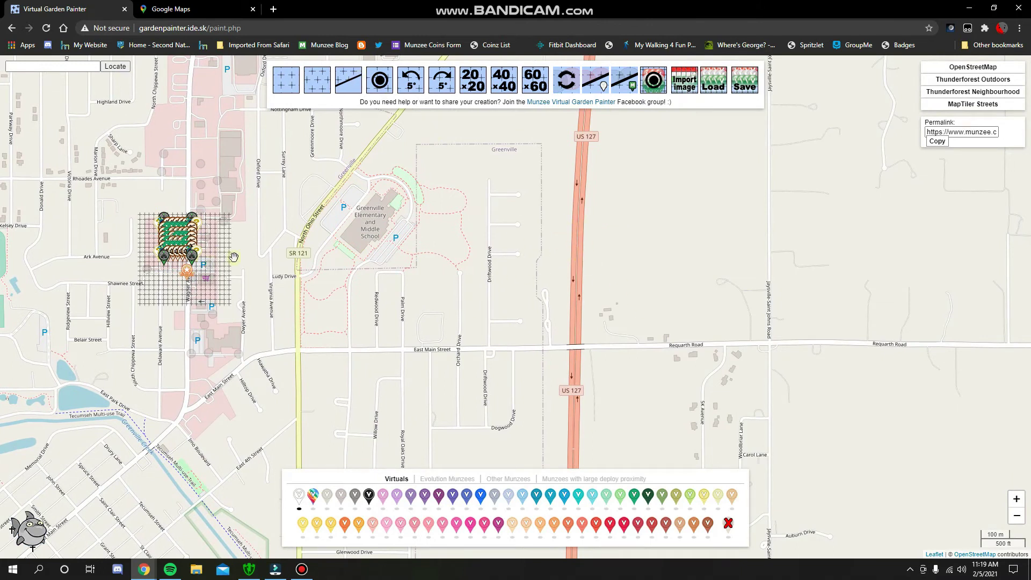
pyautogui.moveTo(242, 253); pyautogui.dragTo(421, 225)
pyautogui.scroll(-2, 585, 239)
pyautogui.scroll(3, 581, 243)
pyautogui.scroll(1, 581, 242)
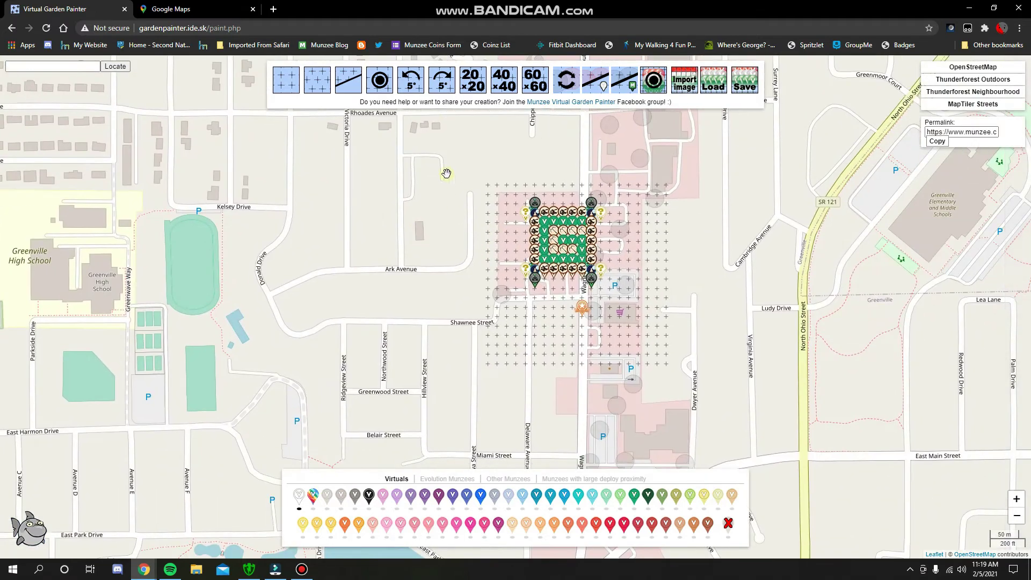
pyautogui.click(410, 81)
pyautogui.click(410, 81)
pyautogui.click(410, 81)
pyautogui.click(410, 82)
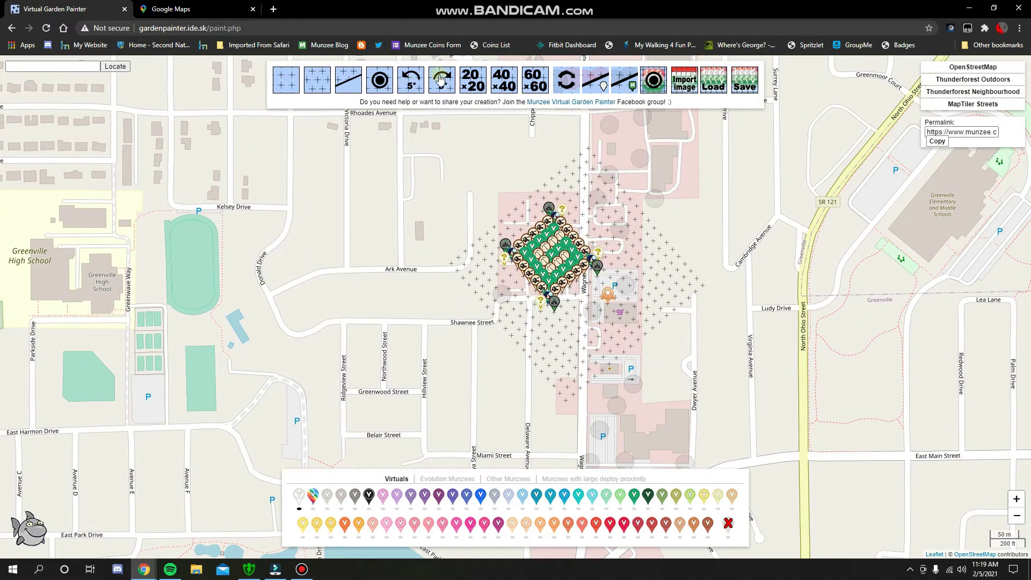
# Rotate the garden clockwise in 5° increments until its grid is upright again.
pyautogui.click(441, 80)
pyautogui.click(442, 80)
pyautogui.click(443, 80)
pyautogui.click(445, 79)
pyautogui.click(446, 79)
pyautogui.click(449, 78)
pyautogui.click(450, 79)
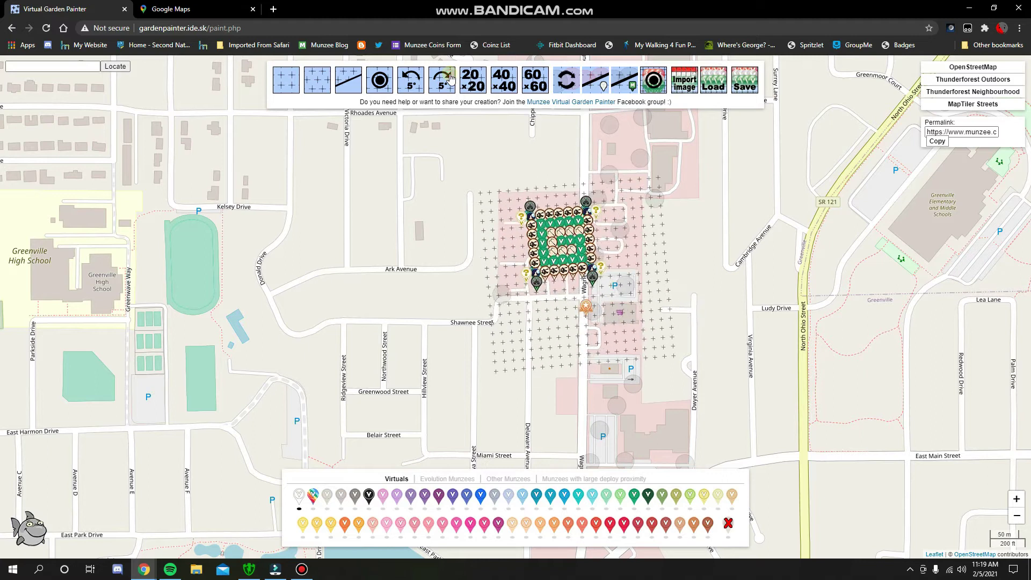
pyautogui.click(450, 79)
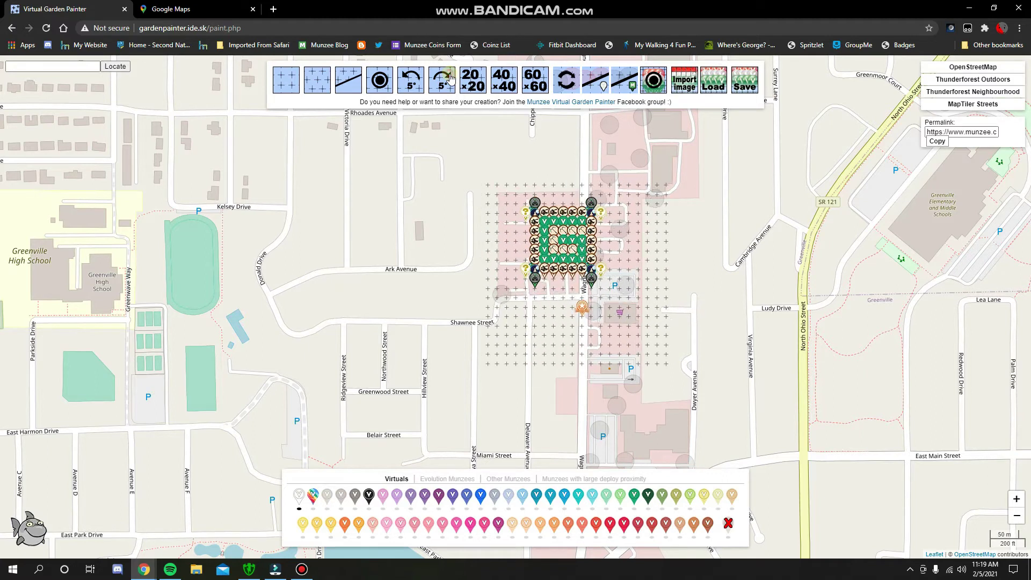
# Look through the Evolution, Other and large deploy proximity munzee palettes, and return to the Virtuals palette.
pyautogui.click(623, 83)
pyautogui.scroll(1, 379, 457)
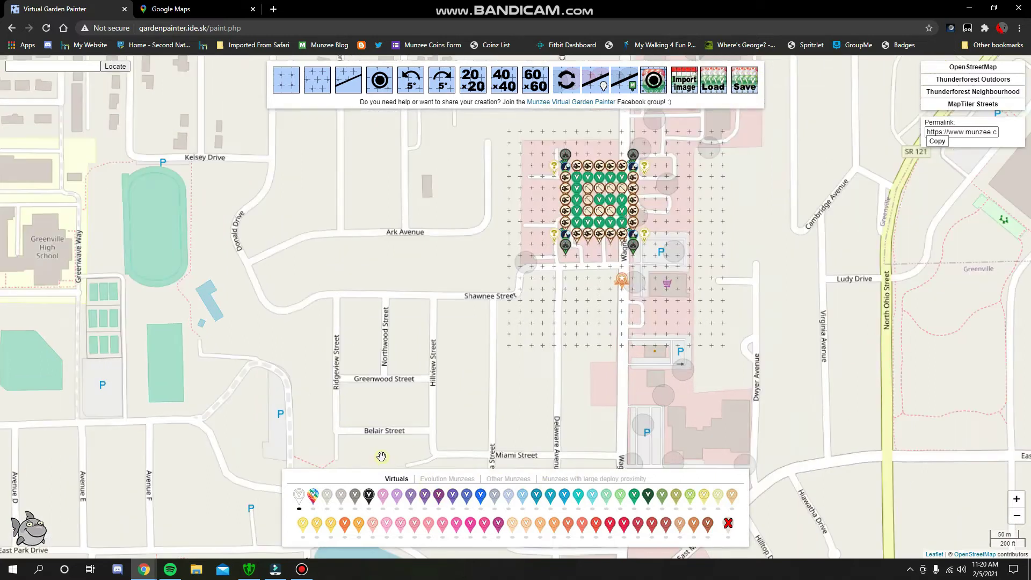
pyautogui.moveTo(641, 327); pyautogui.dragTo(389, 446)
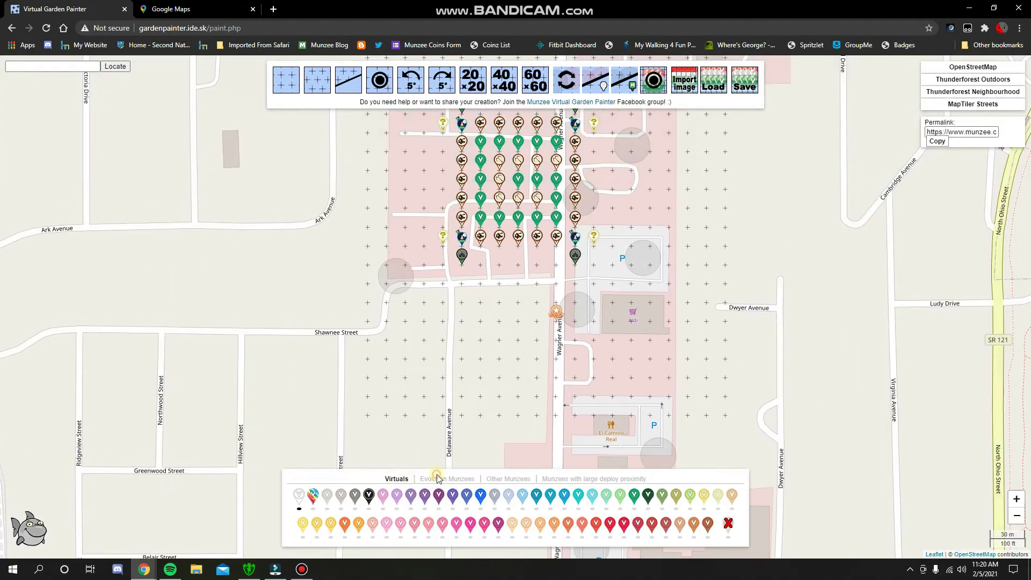
pyautogui.click(438, 478)
pyautogui.click(507, 505)
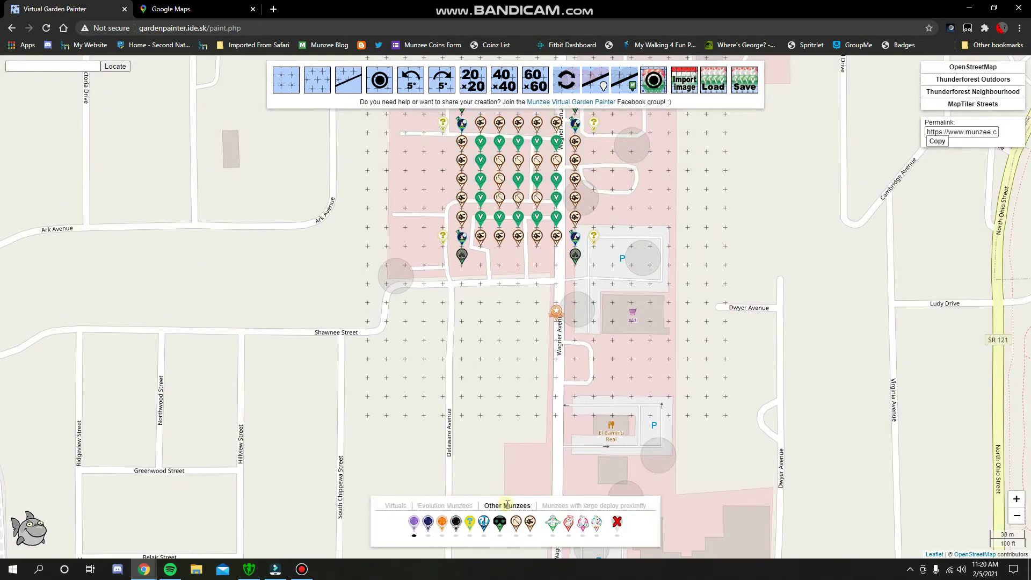
pyautogui.click(562, 505)
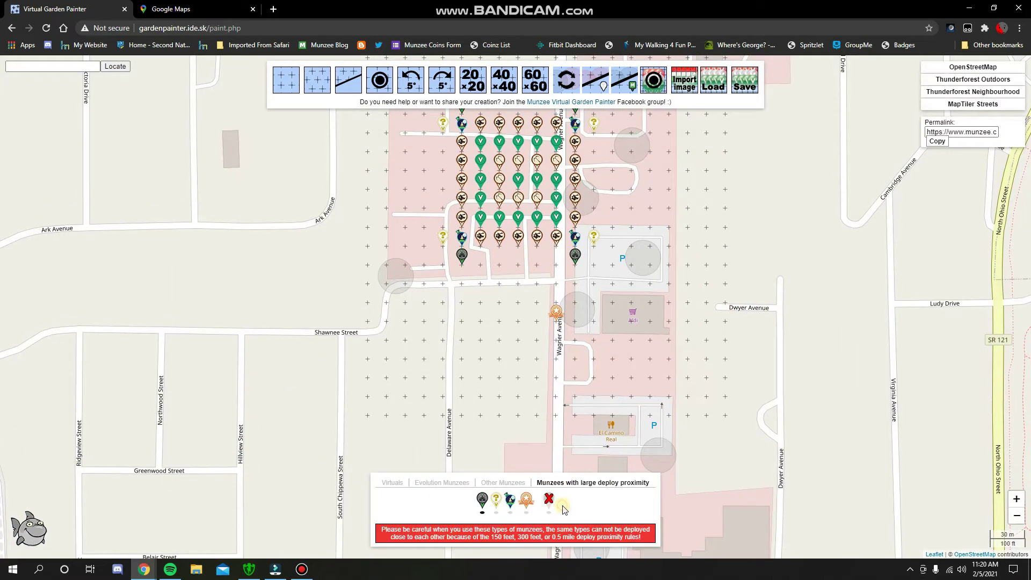
pyautogui.click(392, 483)
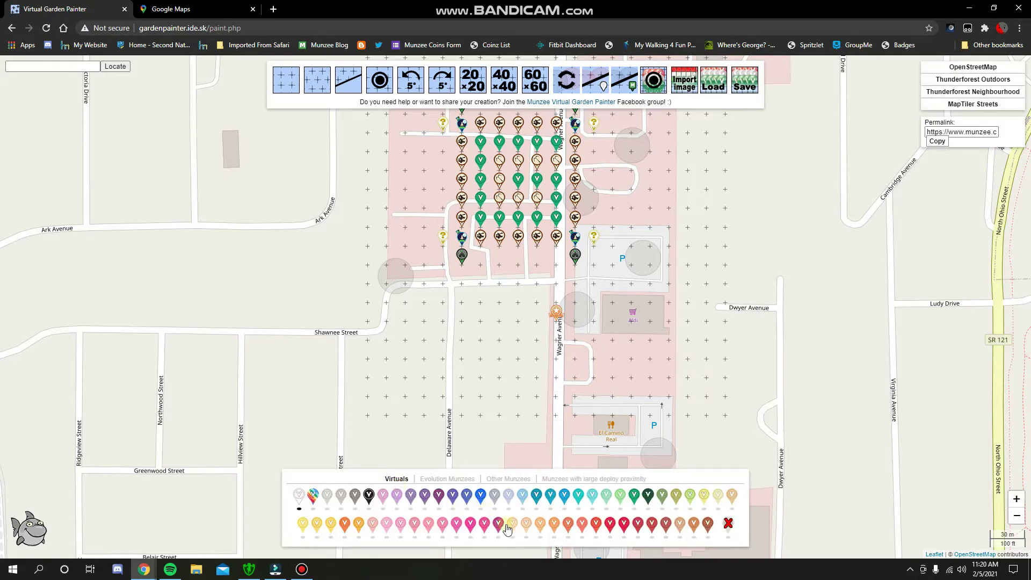
# Place one black, one dark green, one red and one orange virtual side by side near Delaware Avenue, below the garden.
pyautogui.click(526, 525)
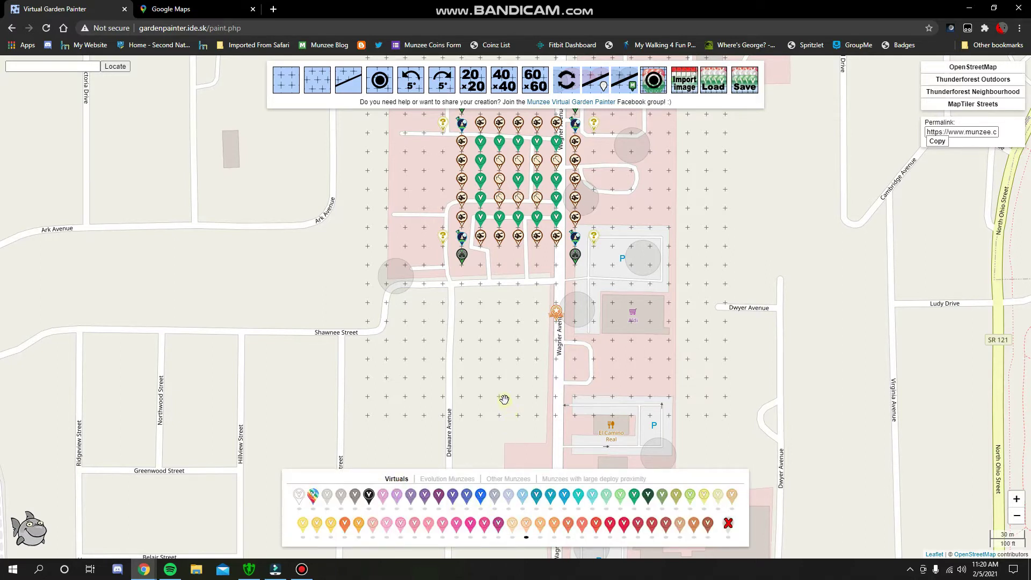
pyautogui.click(369, 495)
pyautogui.click(442, 415)
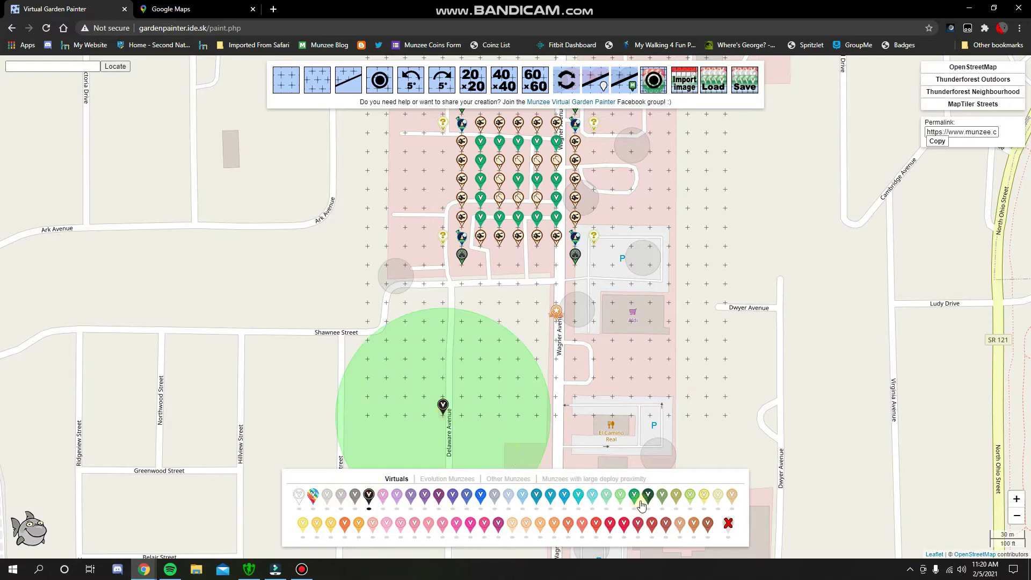
pyautogui.click(647, 496)
pyautogui.click(461, 414)
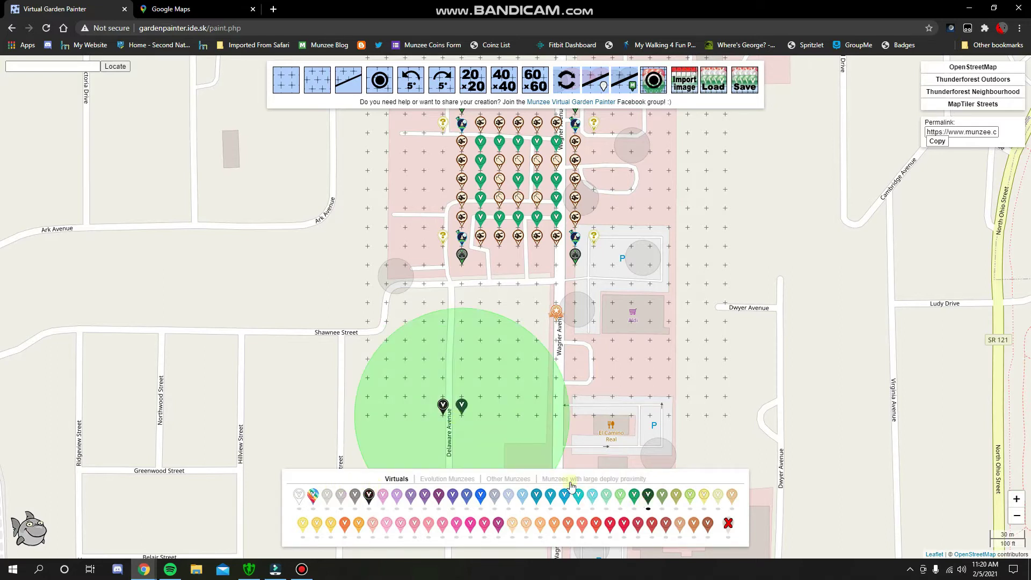
pyautogui.click(608, 523)
pyautogui.click(480, 420)
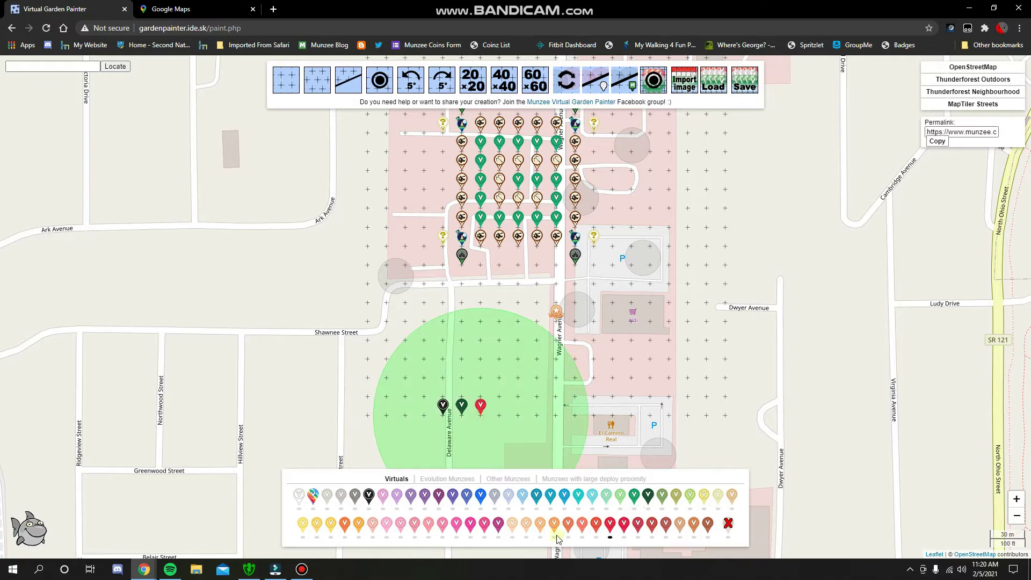
pyautogui.click(553, 523)
pyautogui.click(501, 419)
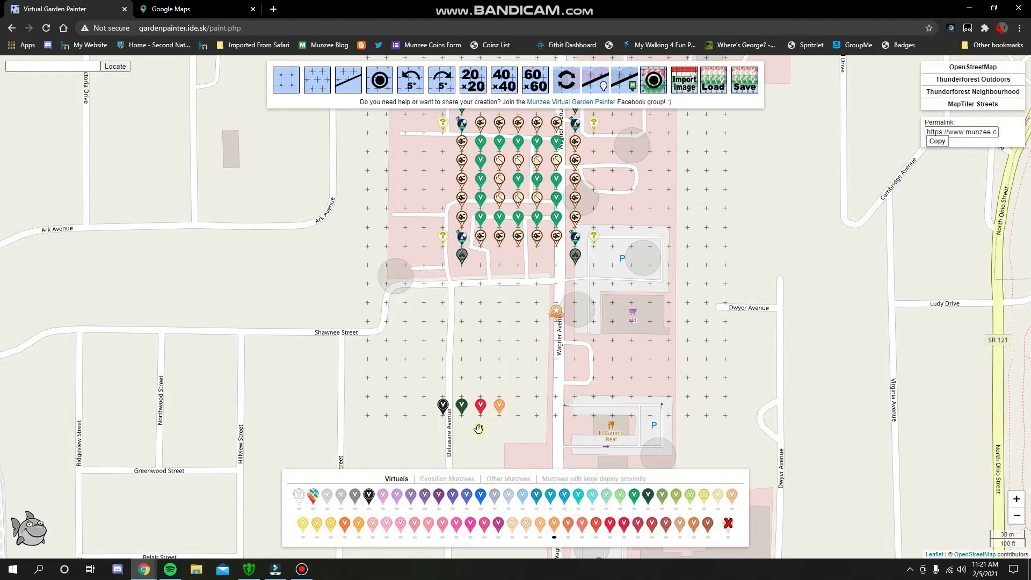
# Delete the orange, red, dark green and black sample virtuals from the grid near Delaware Avenue.
pyautogui.click(728, 526)
pyautogui.click(498, 405)
pyautogui.click(499, 406)
pyautogui.click(481, 407)
pyautogui.click(462, 407)
pyautogui.click(444, 406)
# Look through the Evolution and Other munzee palettes, and show the palette of munzees with large deploy proximity.
pyautogui.moveTo(573, 159); pyautogui.dragTo(544, 226)
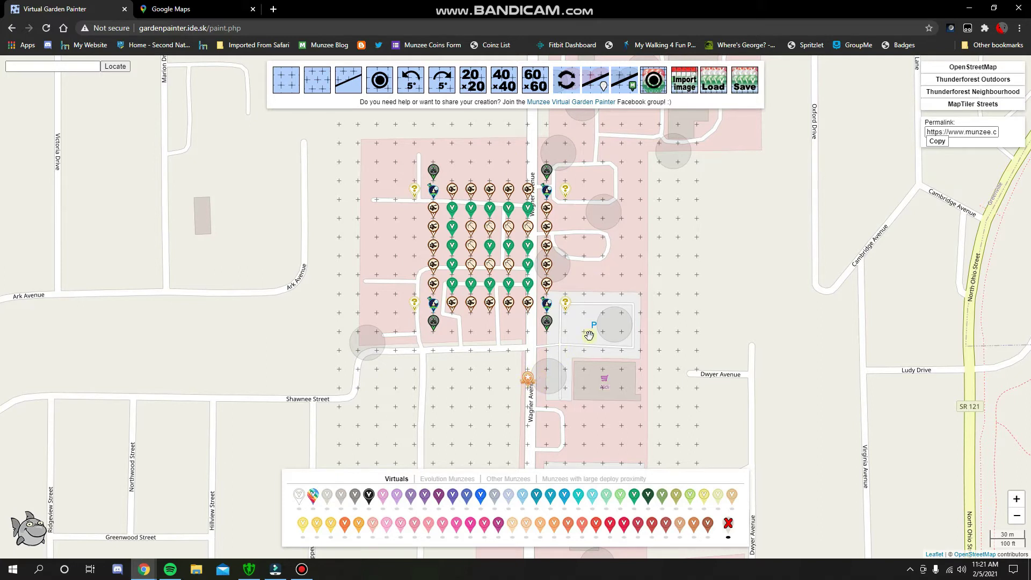
pyautogui.click(436, 479)
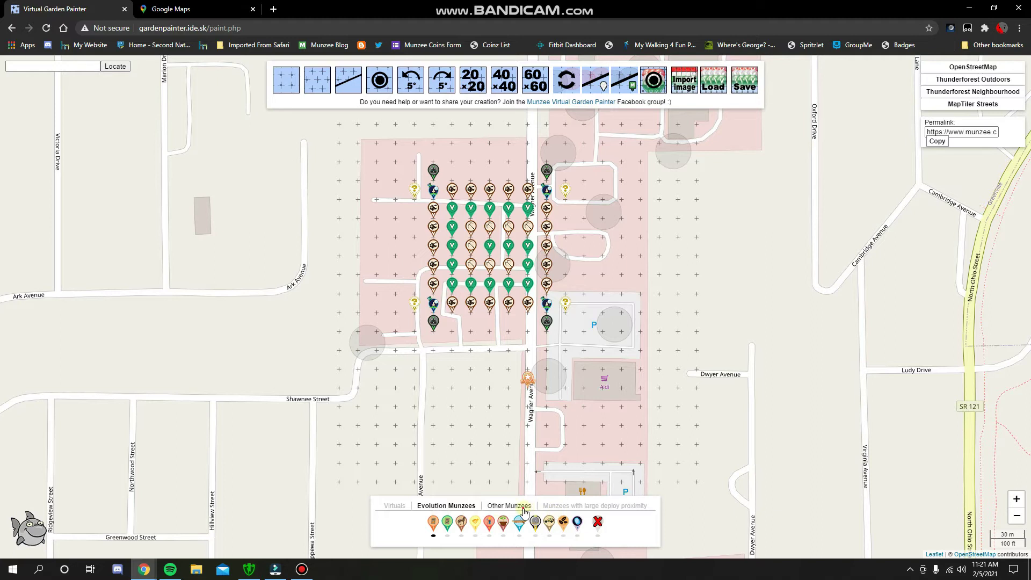
pyautogui.click(508, 506)
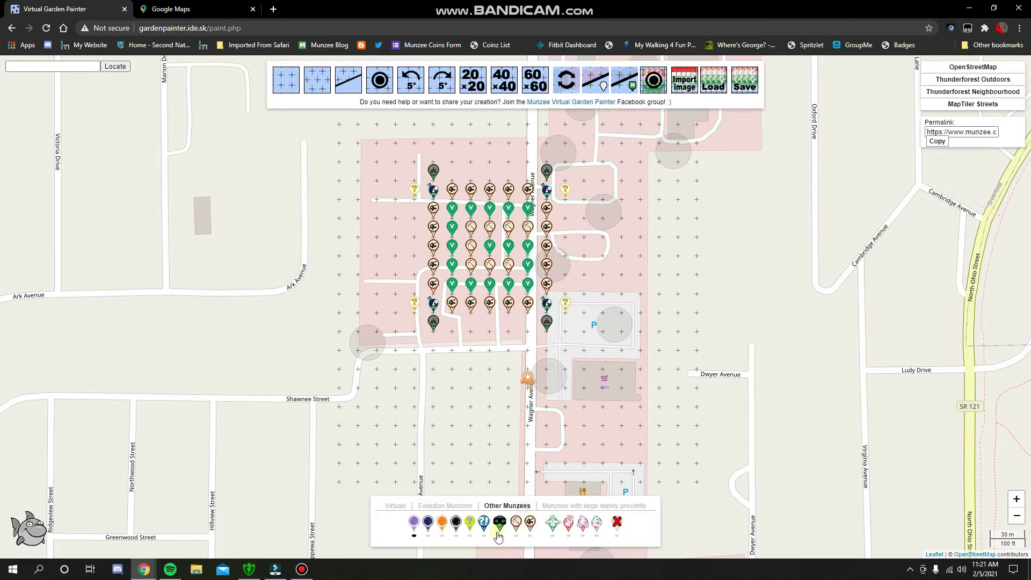
pyautogui.click(595, 507)
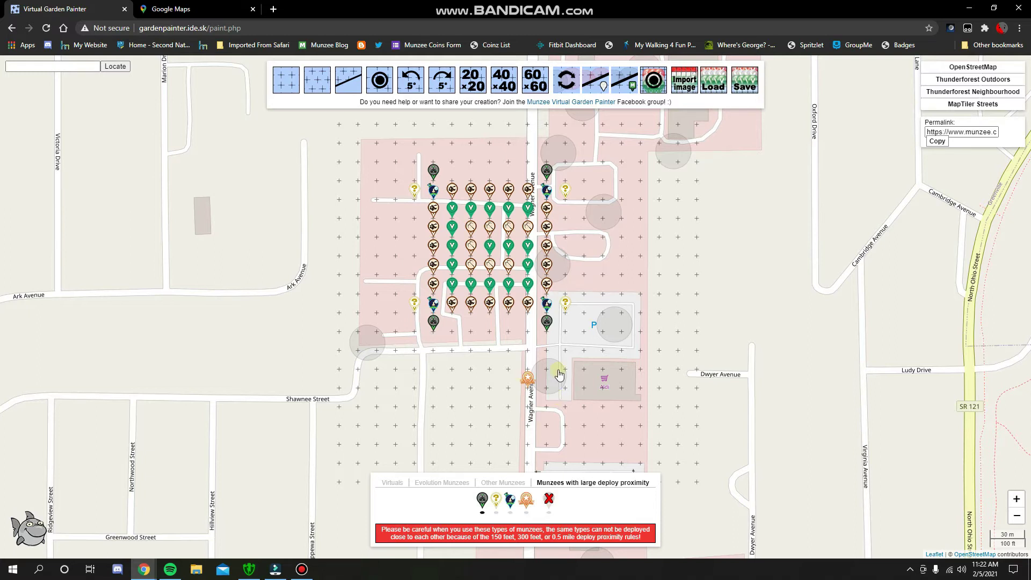
# Switch to Google Maps and measure the distance from Russ Road near Rural King south along Wagner Avenue to near Shawnee Street.
pyautogui.scroll(-2, 561, 374)
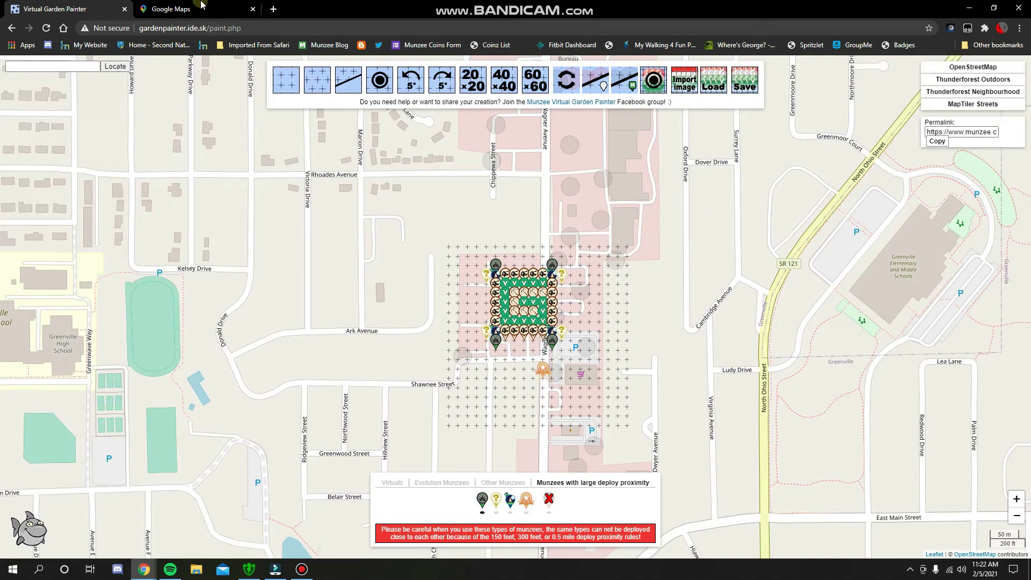
pyautogui.click(183, 9)
pyautogui.scroll(1, 540, 206)
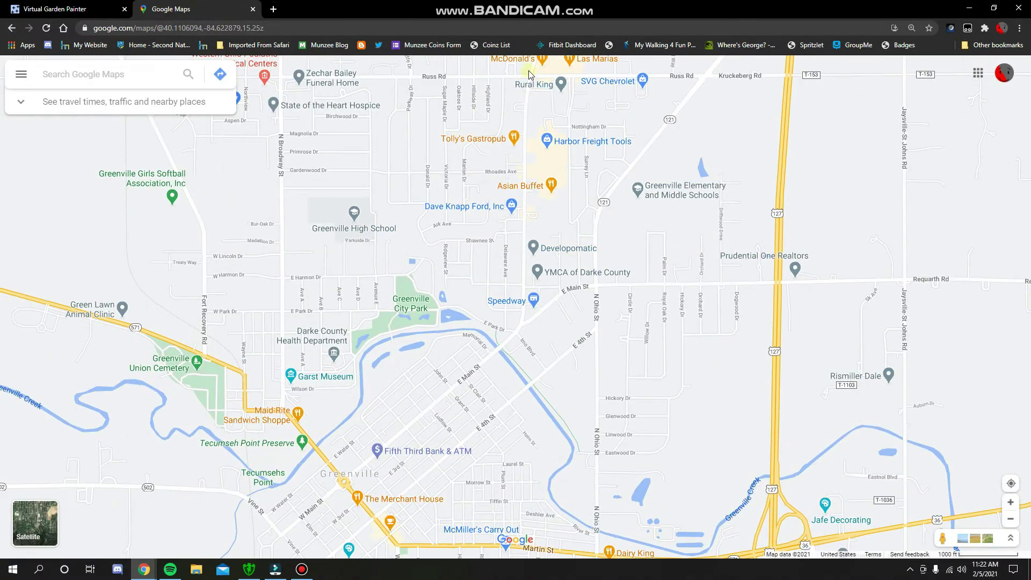
pyautogui.rightClick(531, 79)
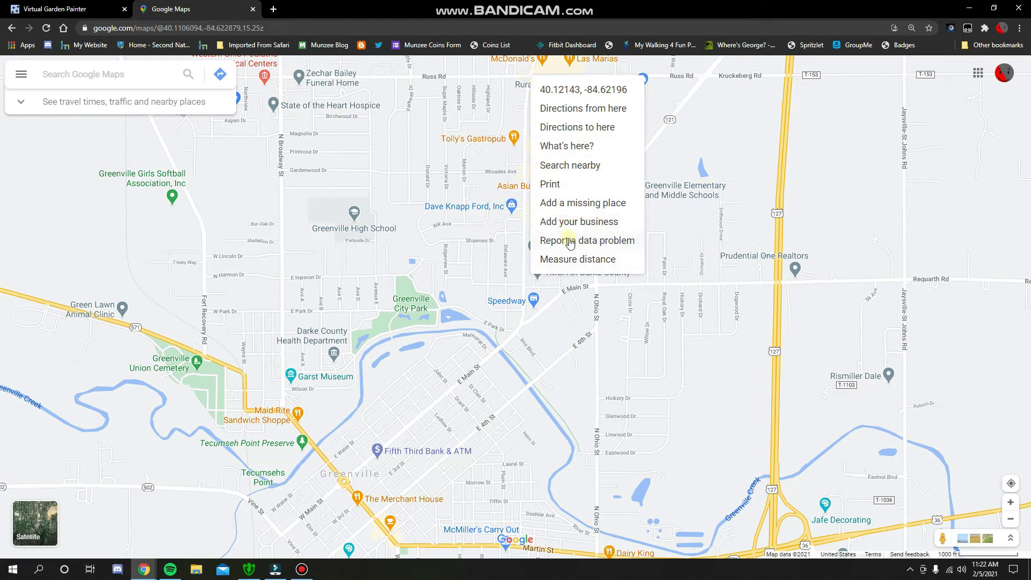
pyautogui.click(572, 259)
pyautogui.click(523, 228)
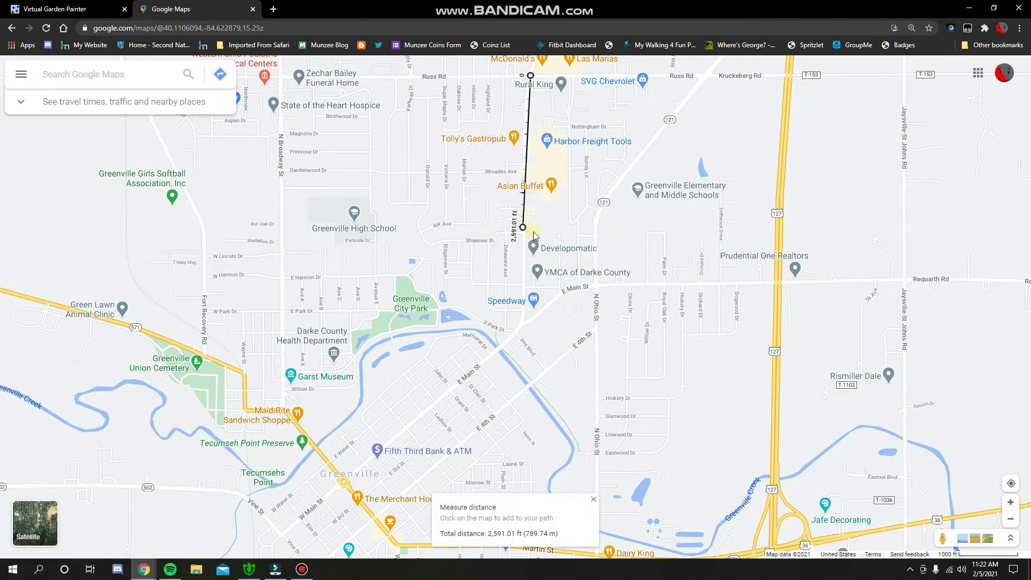
# Extend the distance measurement south along Wagner Avenue past Shawnee Street, ending it beside O'Reilly Auto Parts without stray points.
pyautogui.scroll(3, 620, 253)
pyautogui.scroll(2, 620, 253)
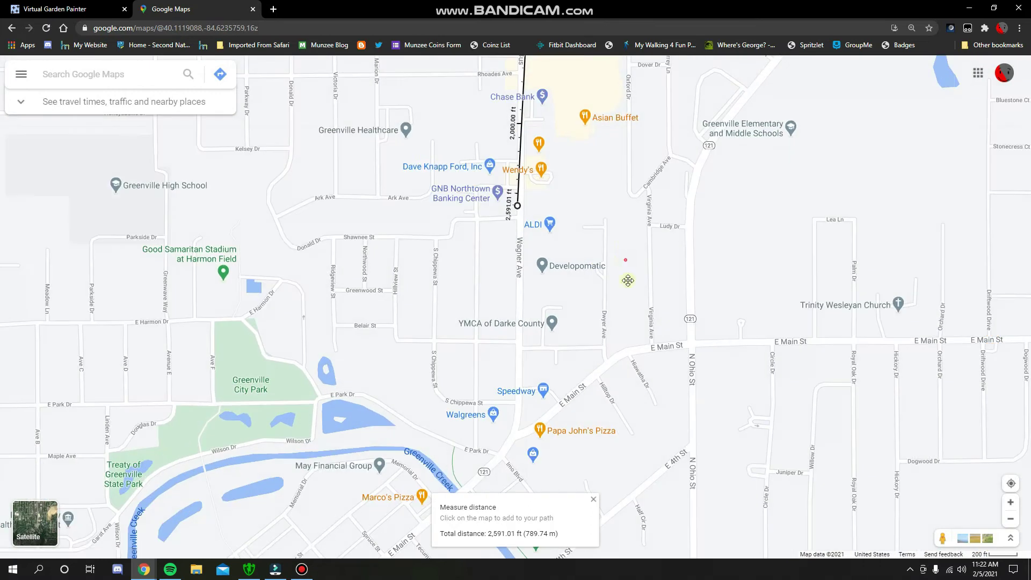
pyautogui.moveTo(620, 254); pyautogui.dragTo(632, 338)
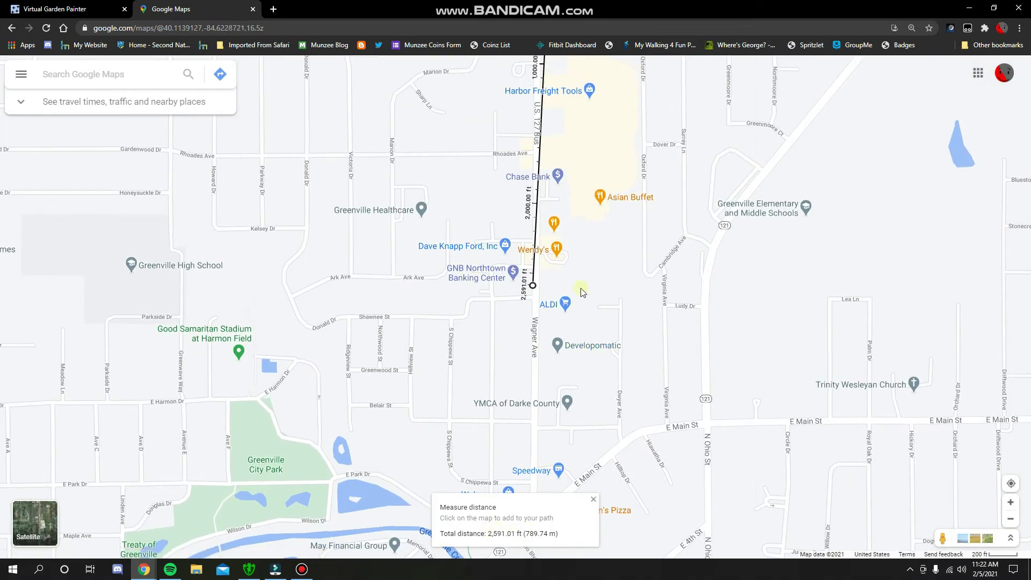
pyautogui.scroll(6, 537, 285)
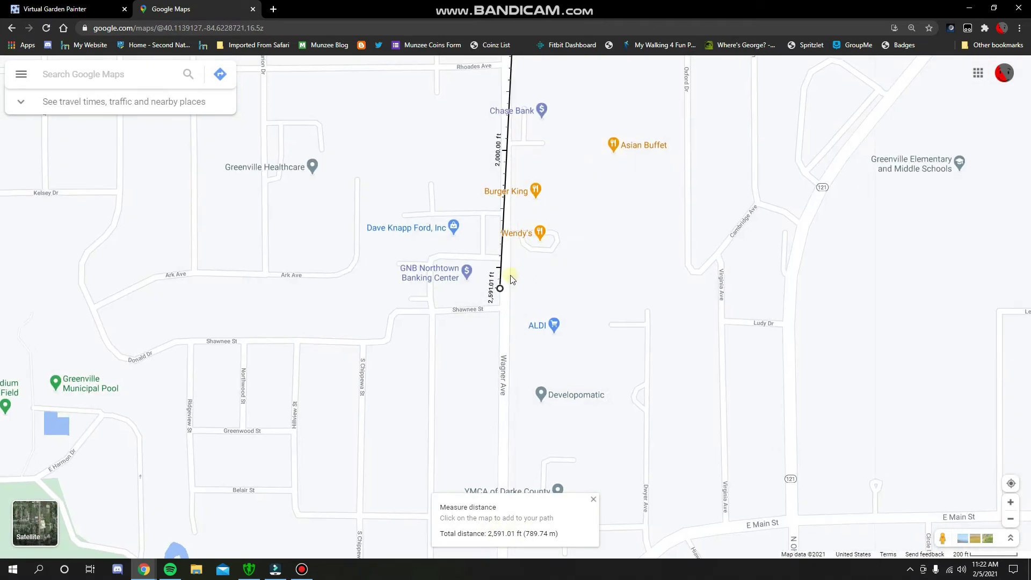
pyautogui.click(494, 298)
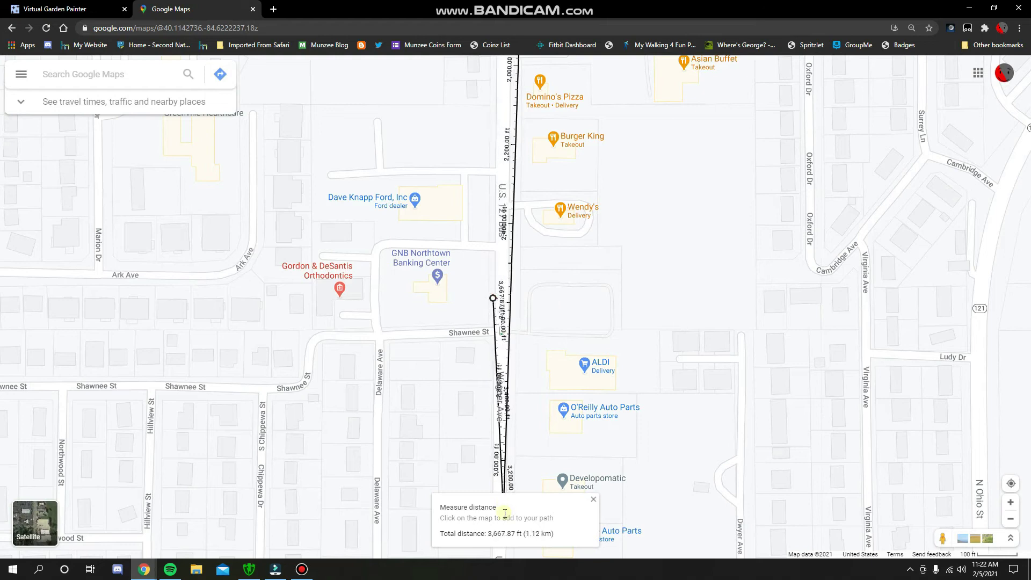
pyautogui.click(492, 298)
pyautogui.moveTo(525, 337); pyautogui.dragTo(544, 161)
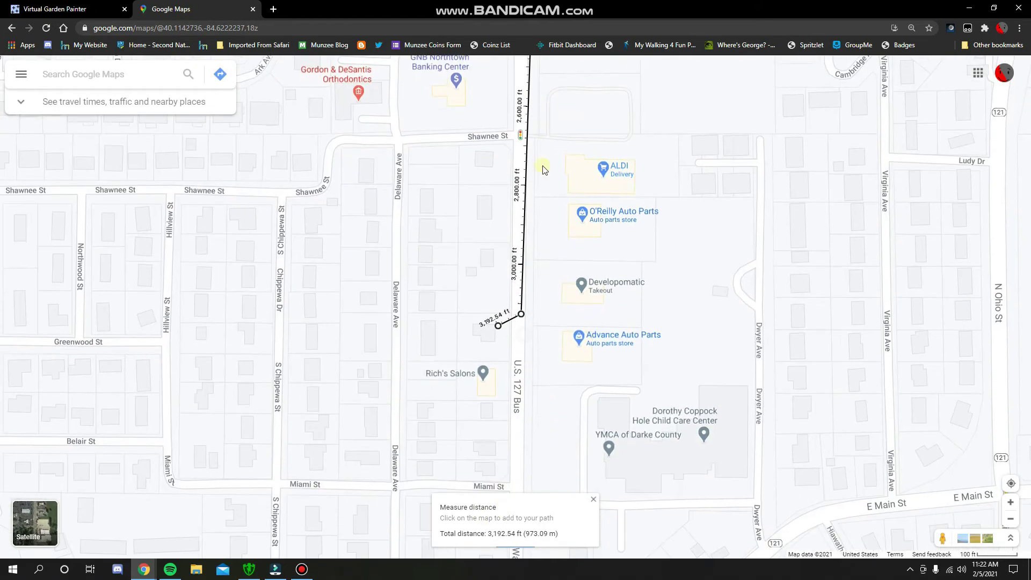
pyautogui.moveTo(525, 315); pyautogui.dragTo(519, 219)
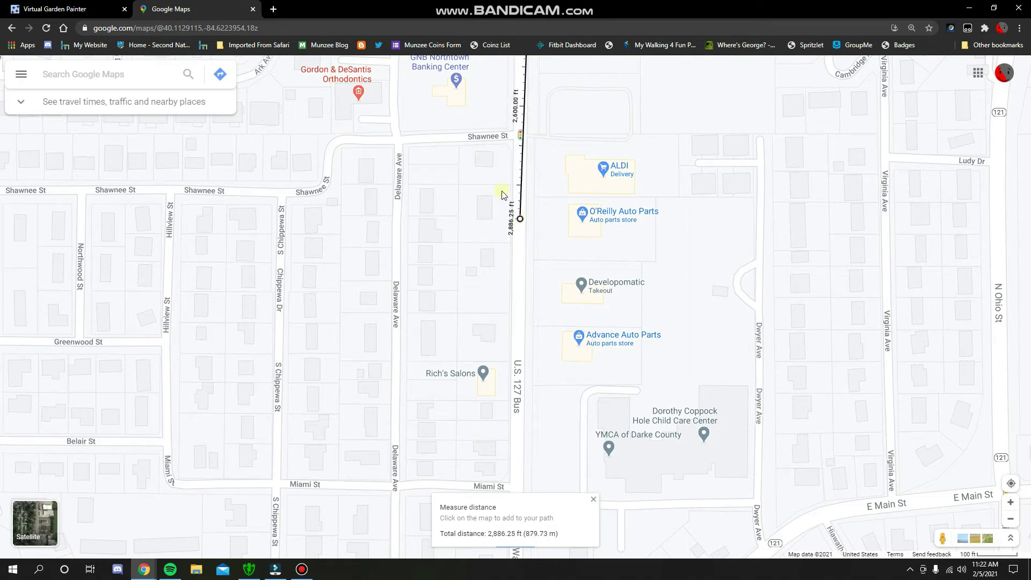
# Check the orange munzee's position in Virtual Garden Painter, and move the Google Maps measurement's end point slightly farther south of O'Reilly Auto Parts.
pyautogui.click(79, 8)
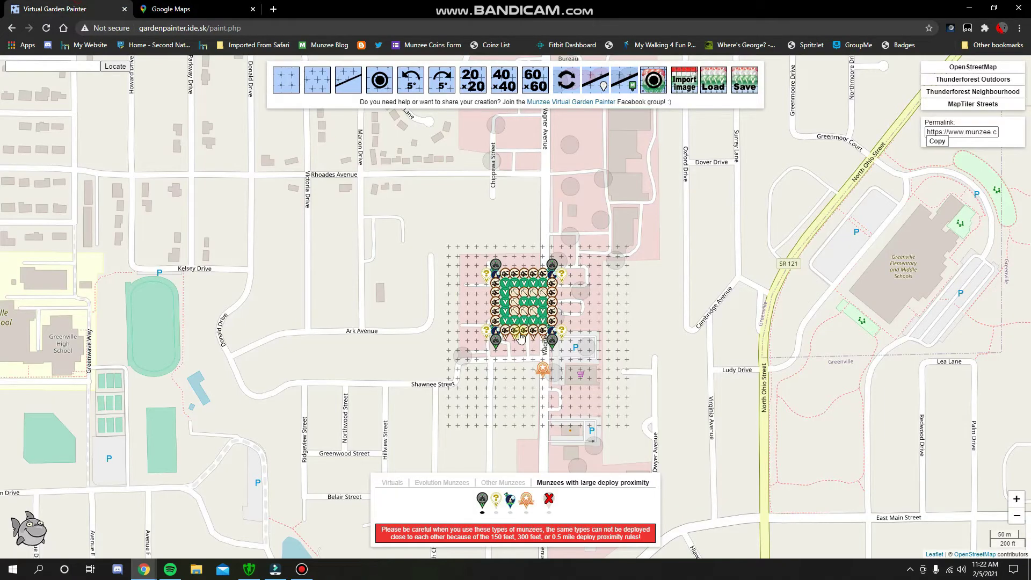
pyautogui.scroll(5, 570, 220)
pyautogui.moveTo(571, 220); pyautogui.dragTo(568, 198)
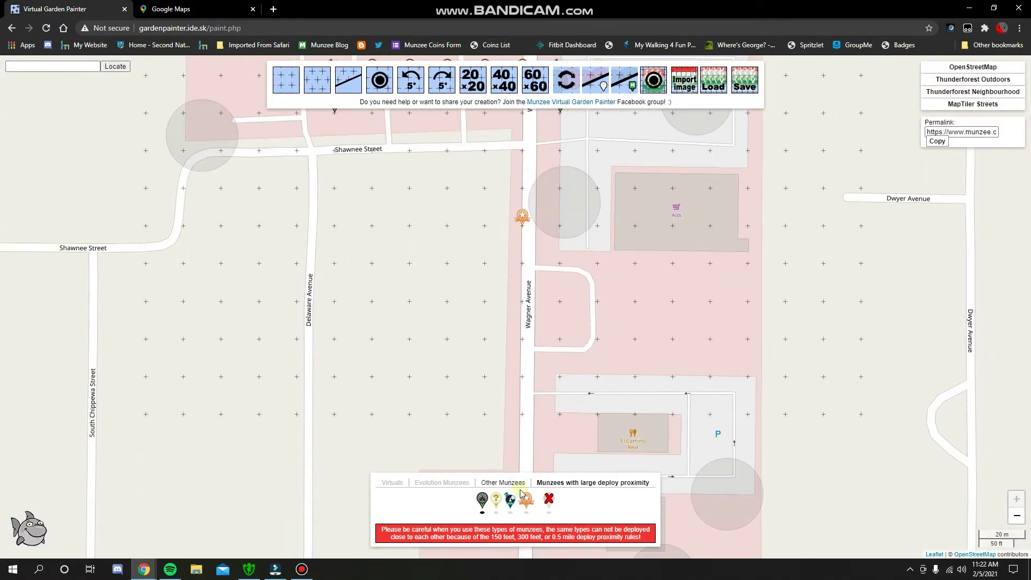
pyautogui.click(172, 8)
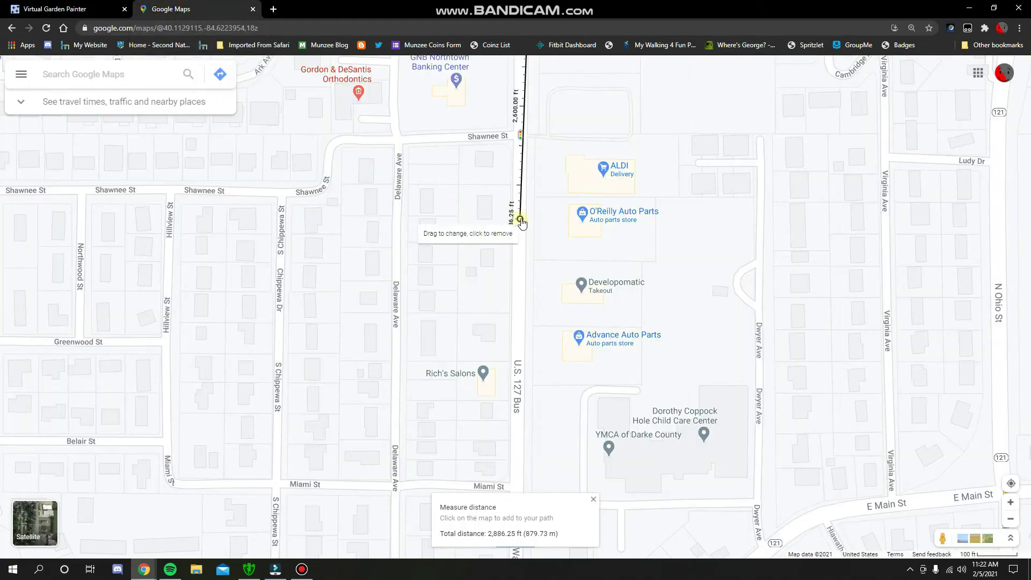
pyautogui.moveTo(520, 219)
pyautogui.mouseDown()
pyautogui.moveTo(515, 139)
pyautogui.moveTo(518, 239)
pyautogui.mouseUp()
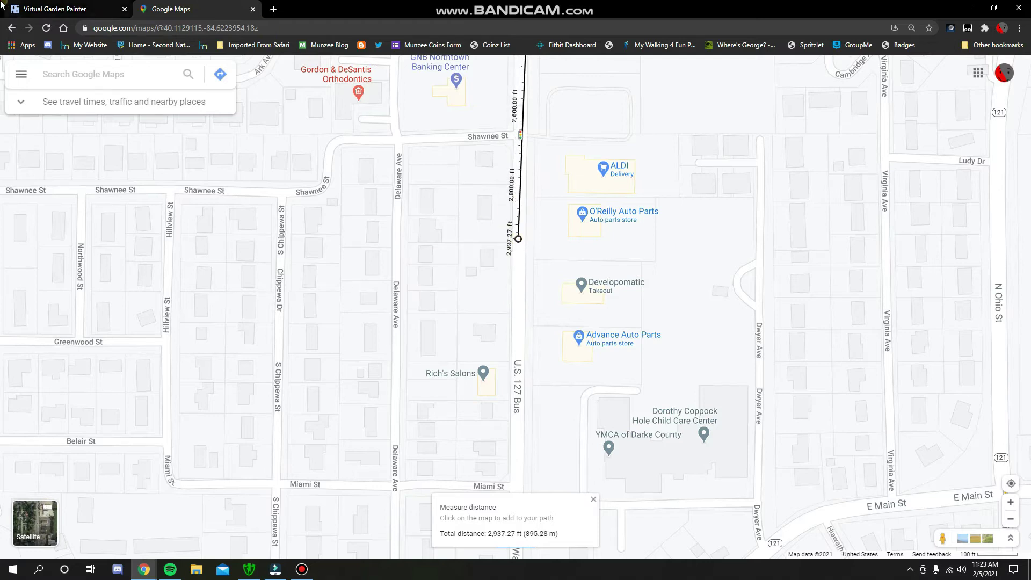
# Return to Virtual Garden Painter and move the orange large-proximity munzee two grid points south along Wagner Avenue.
pyautogui.click(70, 8)
pyautogui.moveTo(553, 397); pyautogui.dragTo(539, 360)
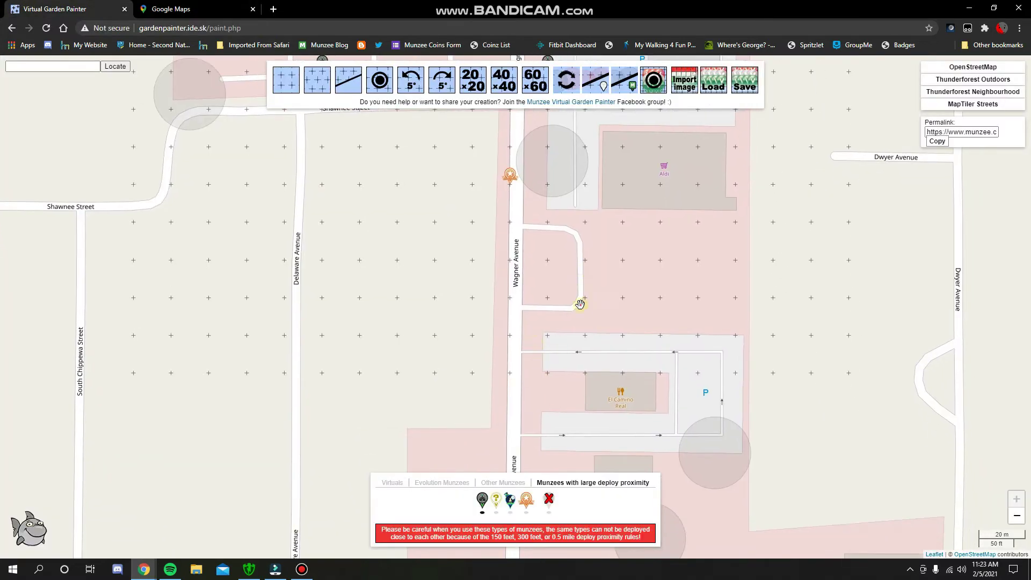
pyautogui.moveTo(580, 304)
pyautogui.mouseDown()
pyautogui.moveTo(580, 537)
pyautogui.moveTo(576, 321)
pyautogui.mouseUp()
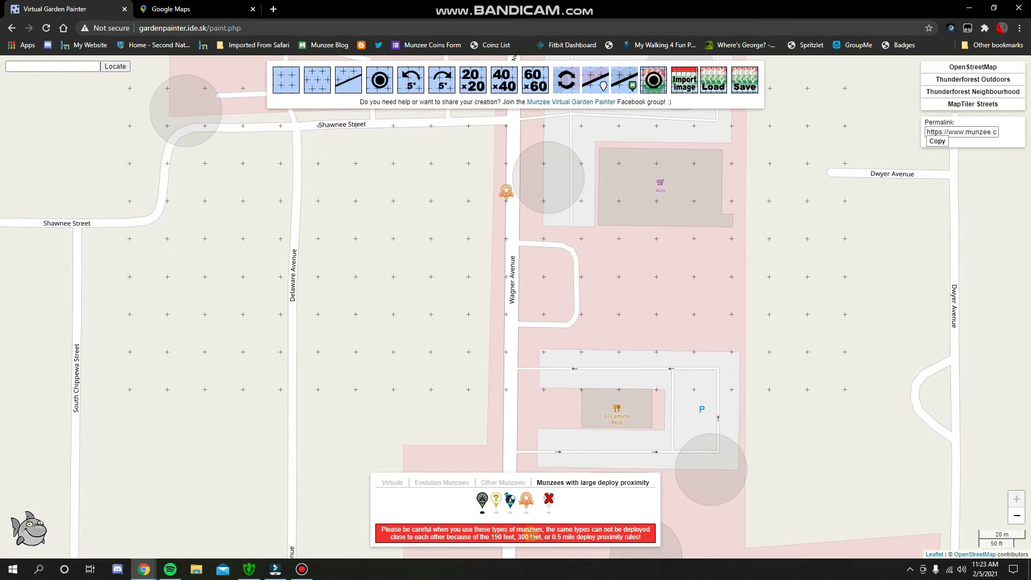
pyautogui.click(507, 285)
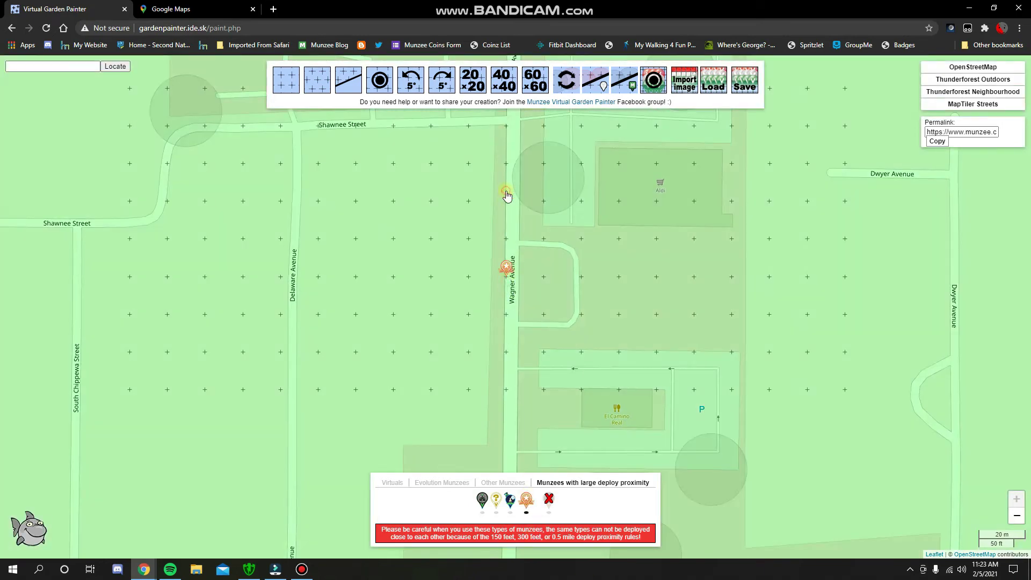
pyautogui.click(505, 193)
# Save the garden design as a CSV file and open the downloaded MyGarden (1).csv in OpenOffice Calc.
pyautogui.scroll(-1, 595, 325)
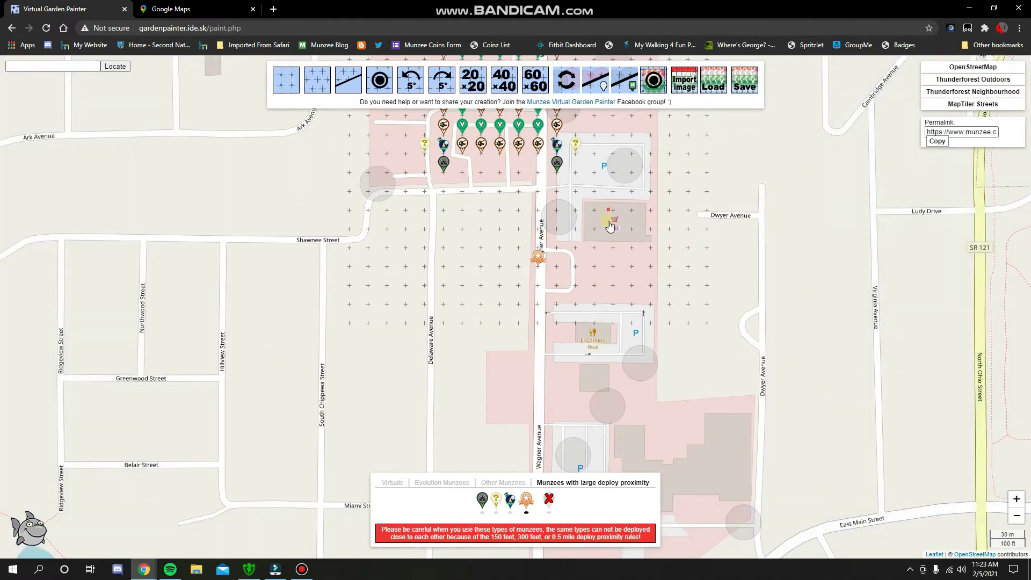
pyautogui.moveTo(379, 156); pyautogui.dragTo(403, 215)
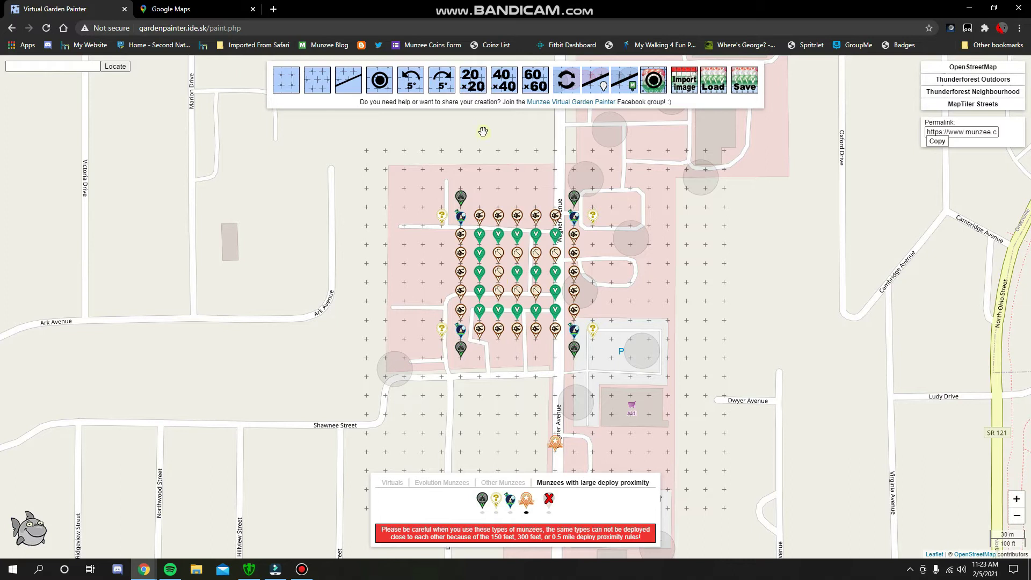
pyautogui.click(750, 88)
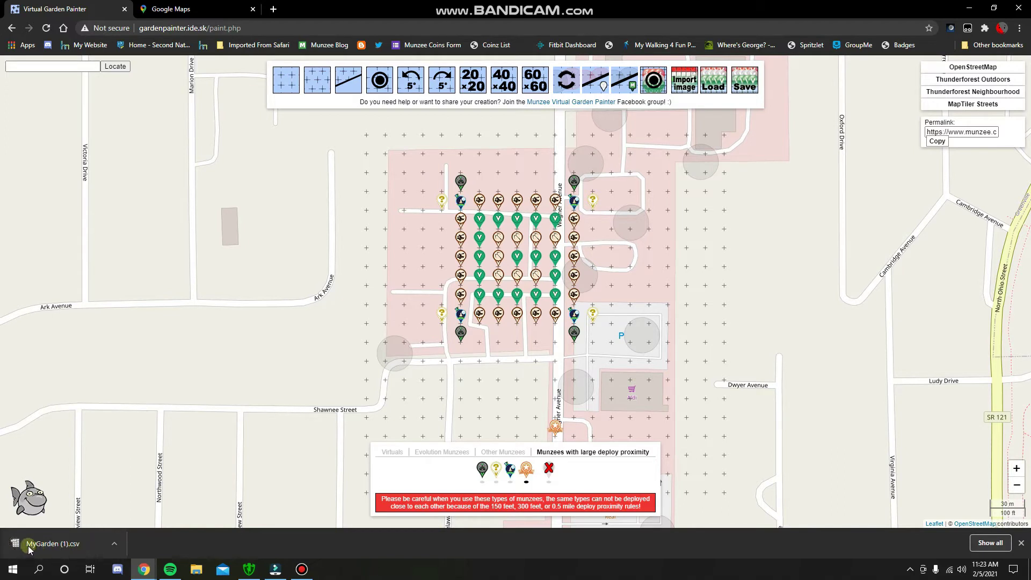
pyautogui.click(77, 551)
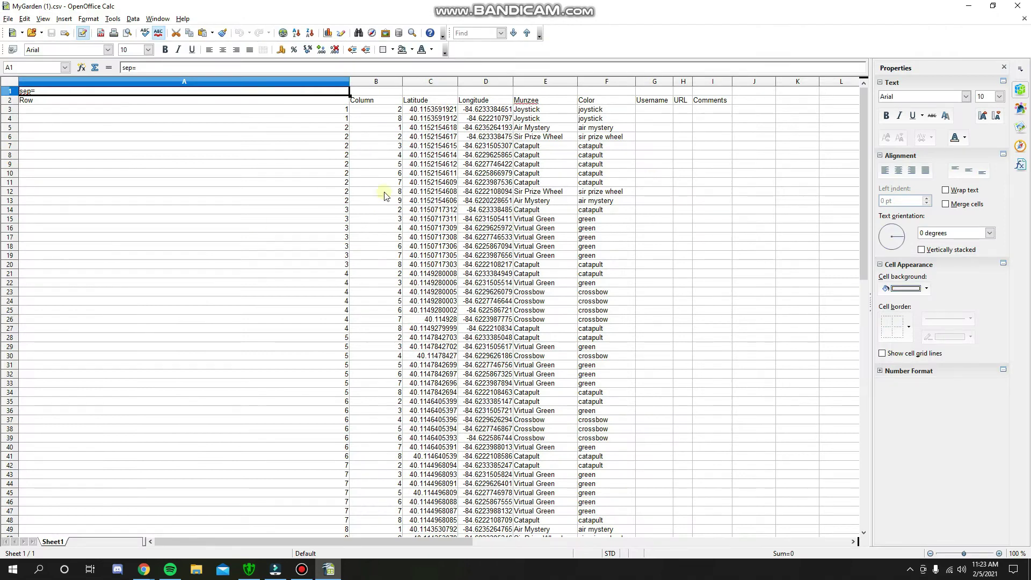
# Return to the Virtual Garden Painter browser window, search for google sheets in a new tab, and open the Google Sheets page.
pyautogui.moveTo(144, 569)
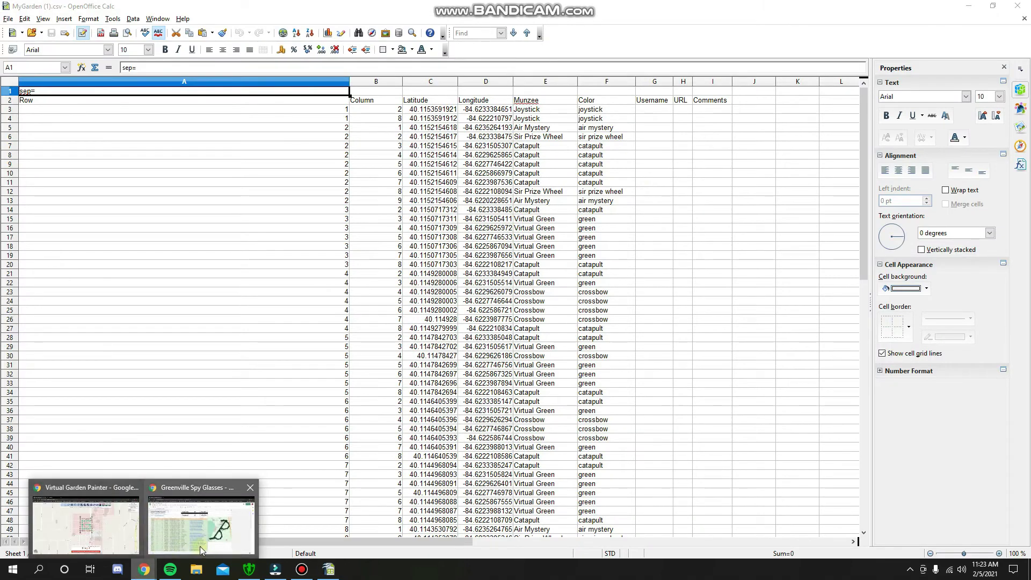
pyautogui.click(117, 527)
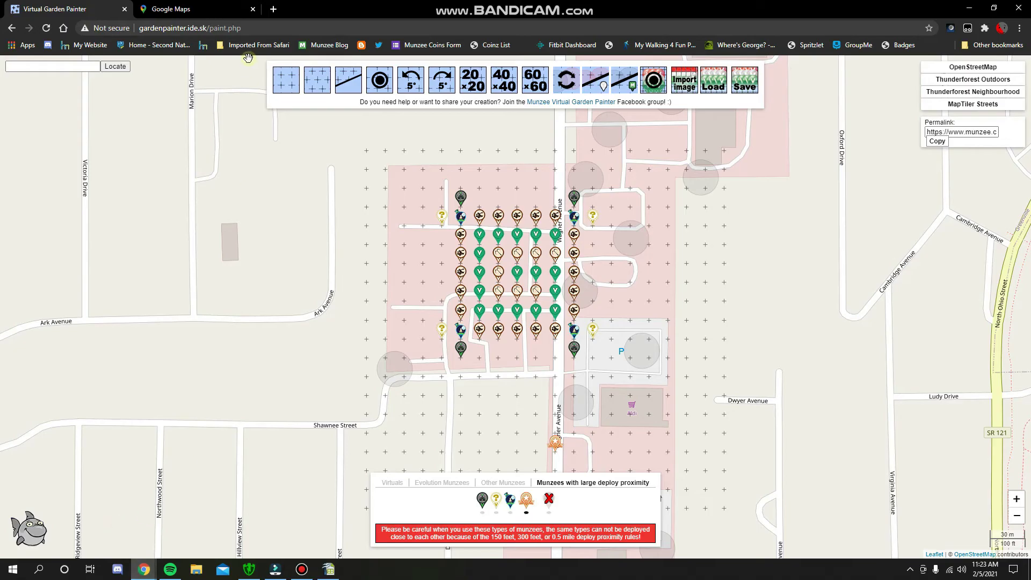
pyautogui.click(273, 10)
pyautogui.write('googl')
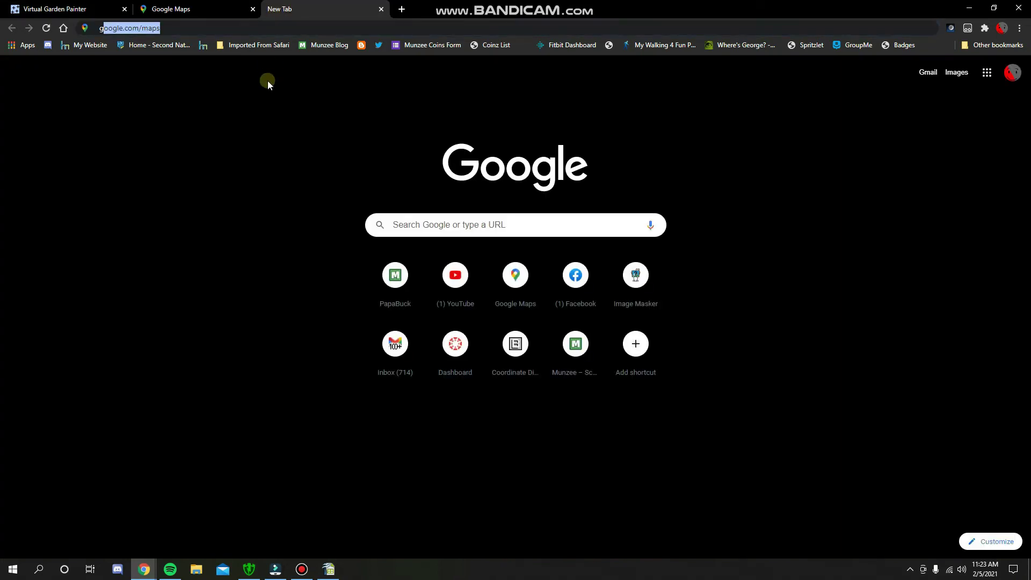
pyautogui.write('e shee')
pyautogui.press('Return')
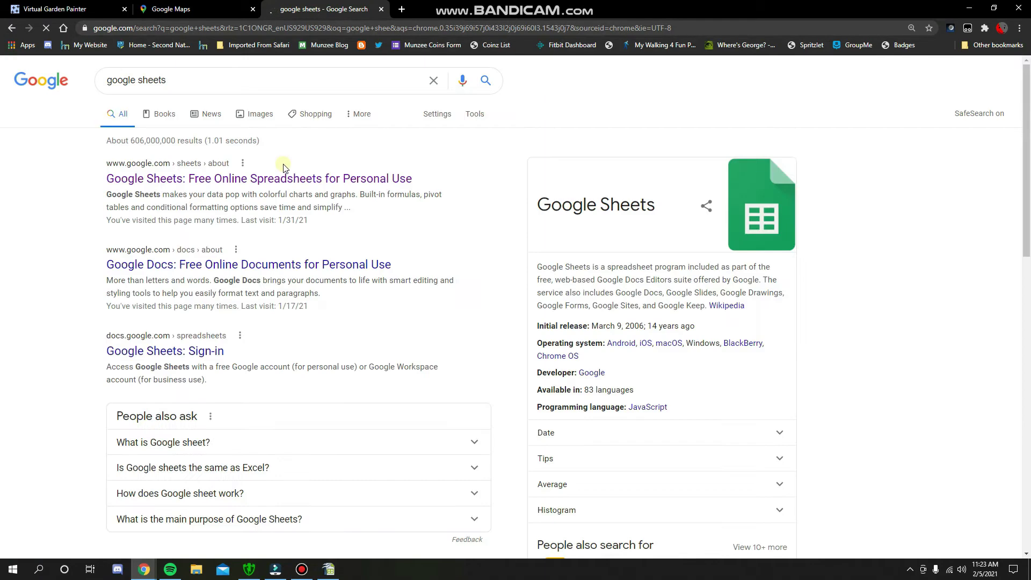
pyautogui.click(283, 172)
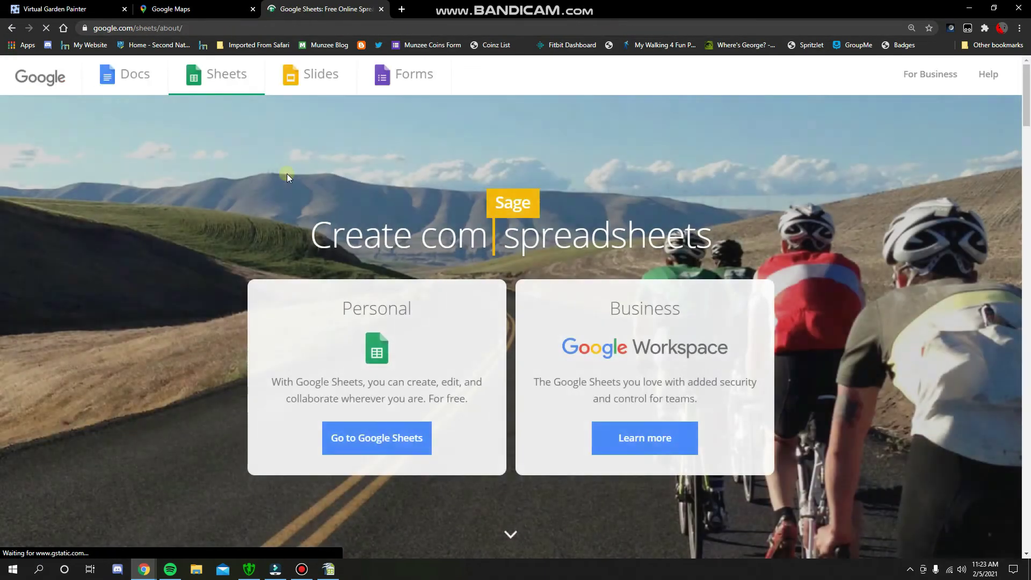
# Enter Google Sheets for personal use and create a blank spreadsheet.
pyautogui.click(333, 442)
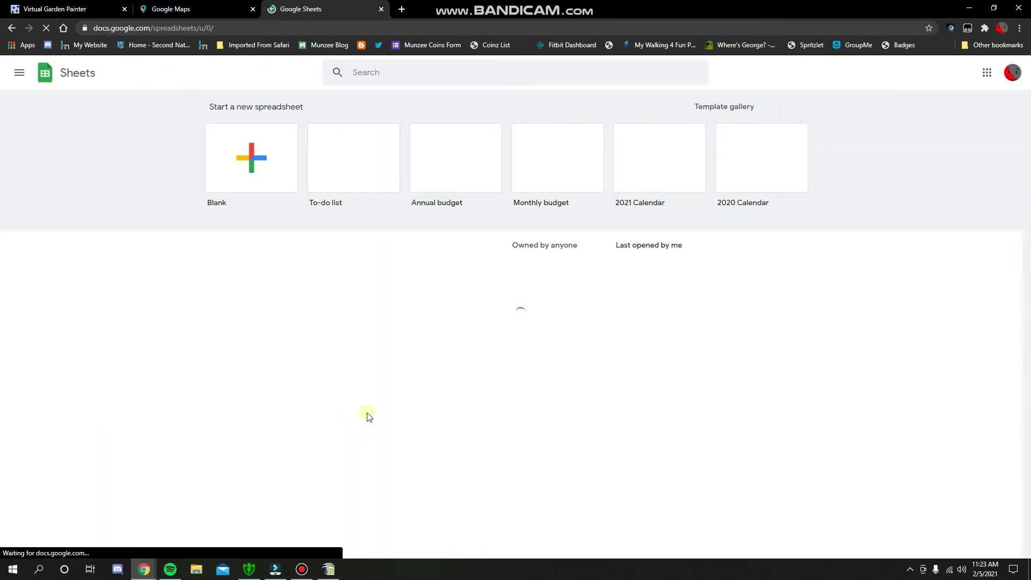
pyautogui.click(288, 165)
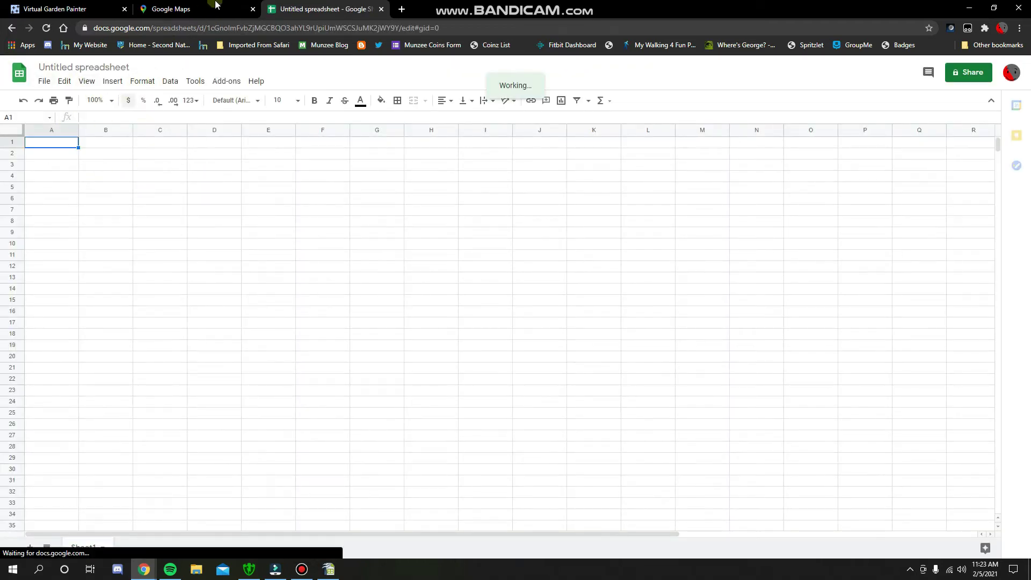
# Copy the range A2:I60 of MyGarden (1).csv from OpenOffice Calc and paste it at cell A1 of the blank Google spreadsheet.
pyautogui.click(217, 5)
pyautogui.click(329, 569)
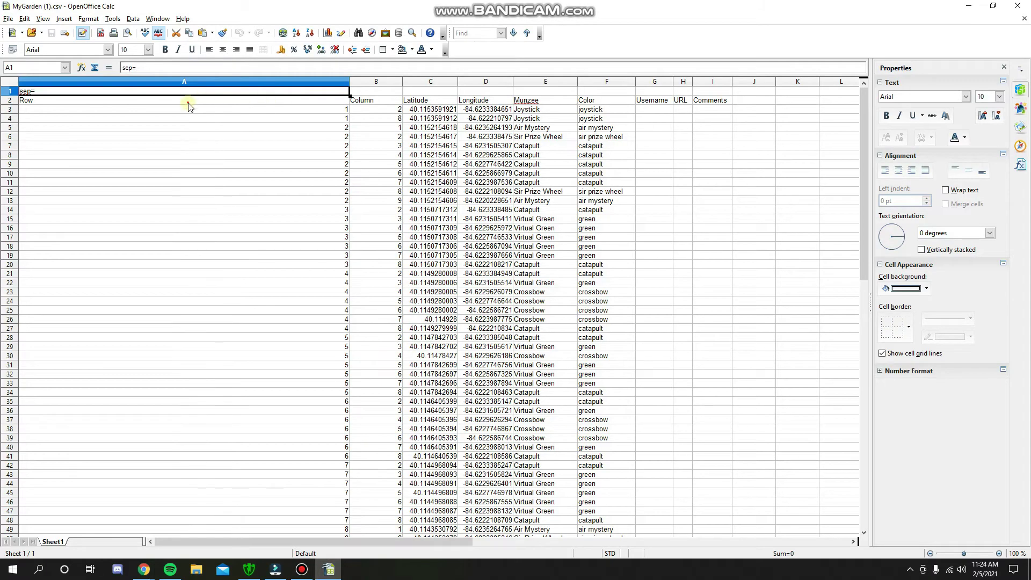
pyautogui.moveTo(188, 103); pyautogui.dragTo(714, 350)
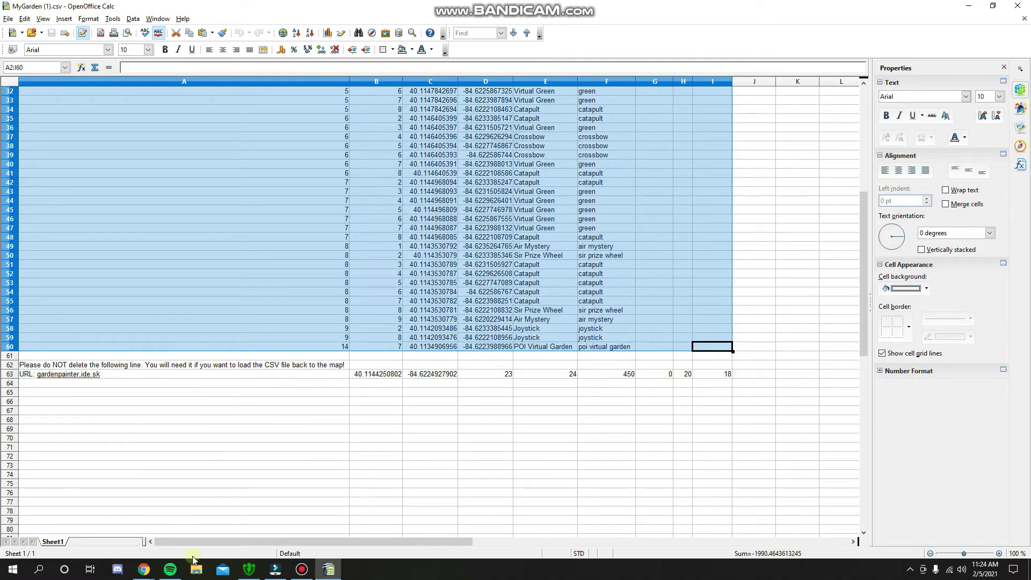
pyautogui.click(144, 569)
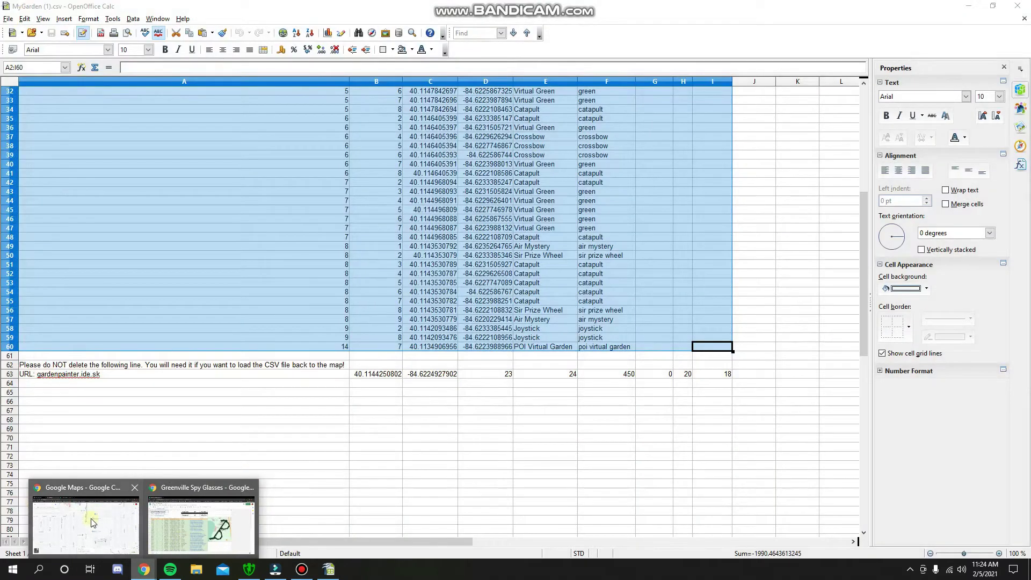
pyautogui.click(92, 523)
pyautogui.click(322, 9)
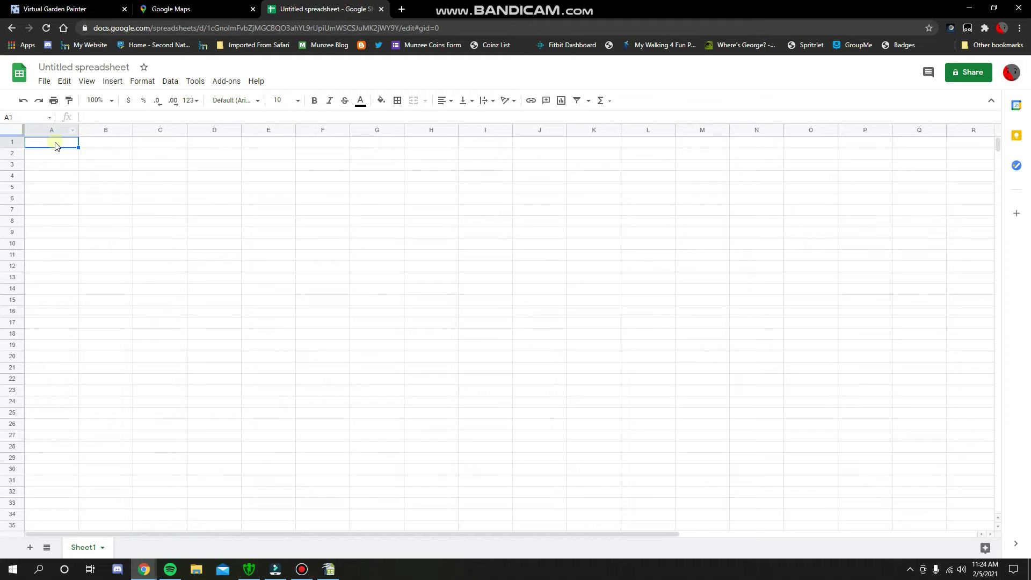
pyautogui.hotkey('ctrl', 'v')
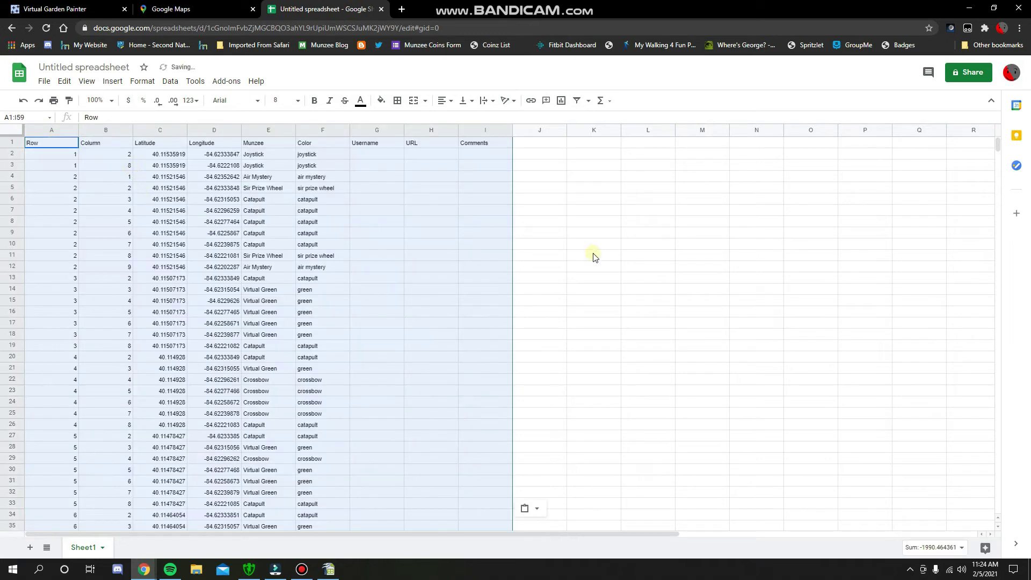
pyautogui.click(621, 241)
# Examine the pasted garden data, checking the Latitude and Munzee columns and the rows down to the end of the list.
pyautogui.click(173, 156)
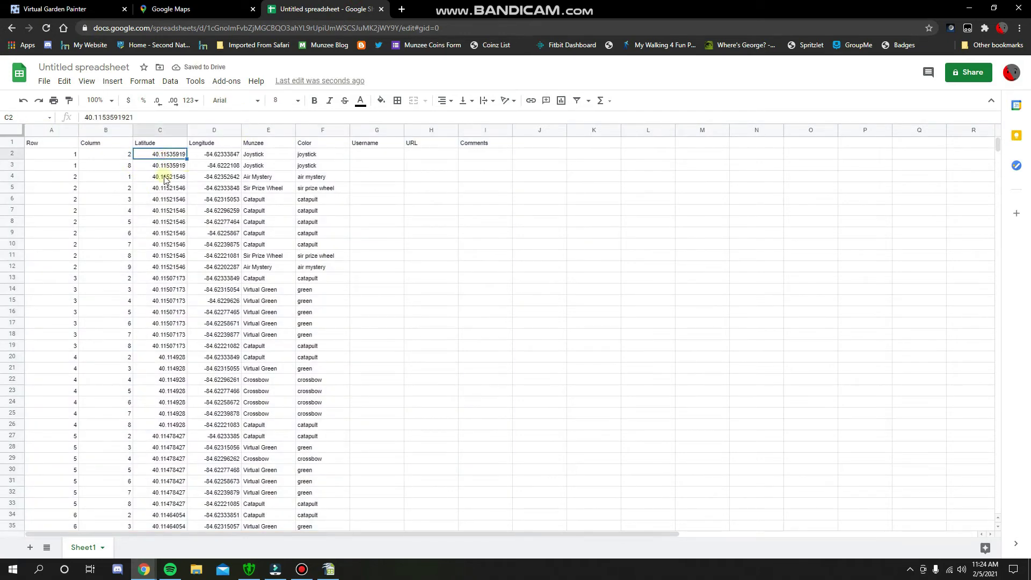
pyautogui.press('Down')
pyautogui.press('Down')
pyautogui.press('Down')
pyautogui.press('Down')
pyautogui.press('Down')
pyautogui.press('Down')
pyautogui.press('Down')
pyautogui.press('Down')
pyautogui.press('Down')
pyautogui.click(270, 156)
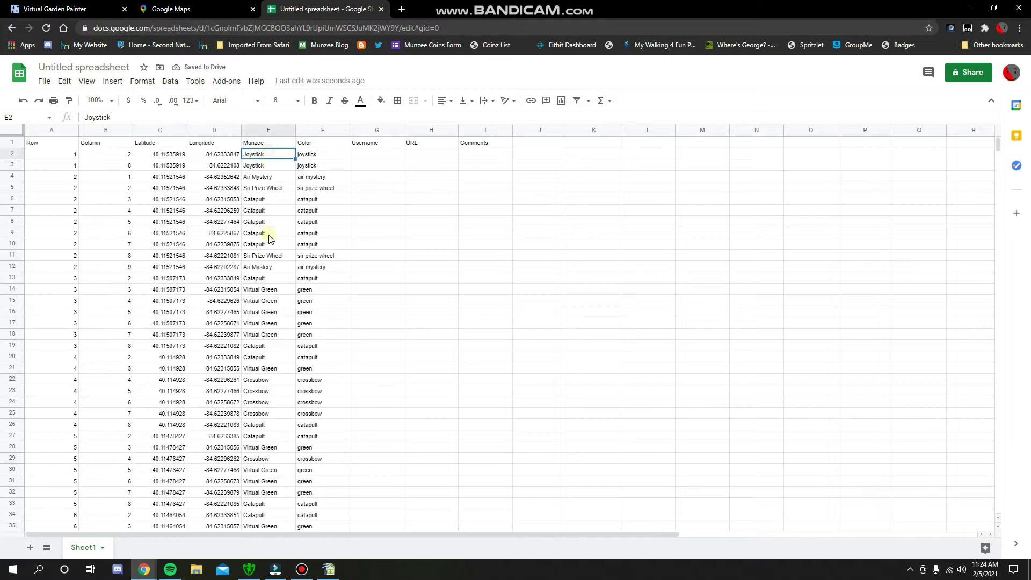
pyautogui.click(269, 232)
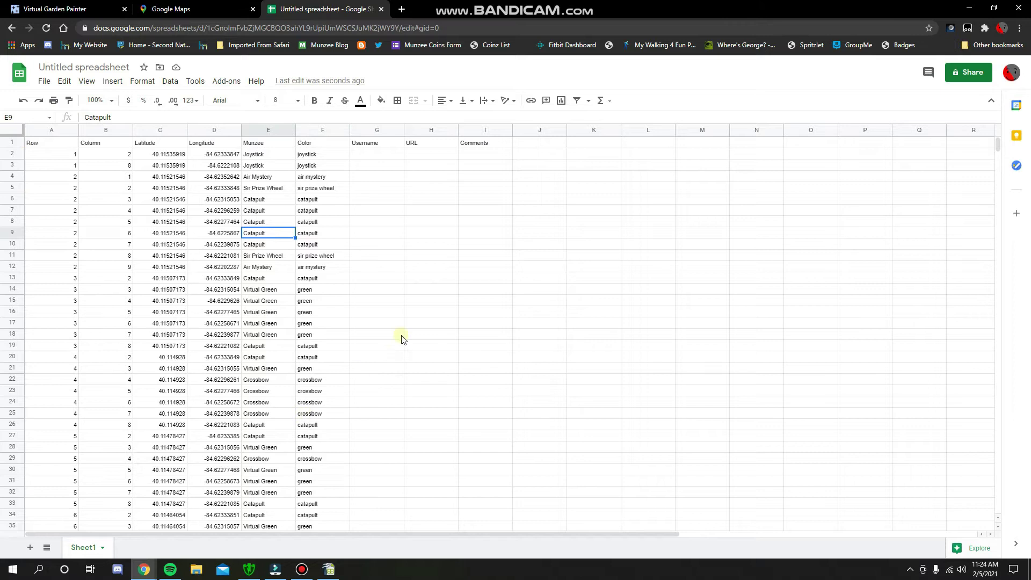
pyautogui.scroll(-10, 396, 297)
pyautogui.scroll(4, 397, 303)
pyautogui.scroll(6, 399, 300)
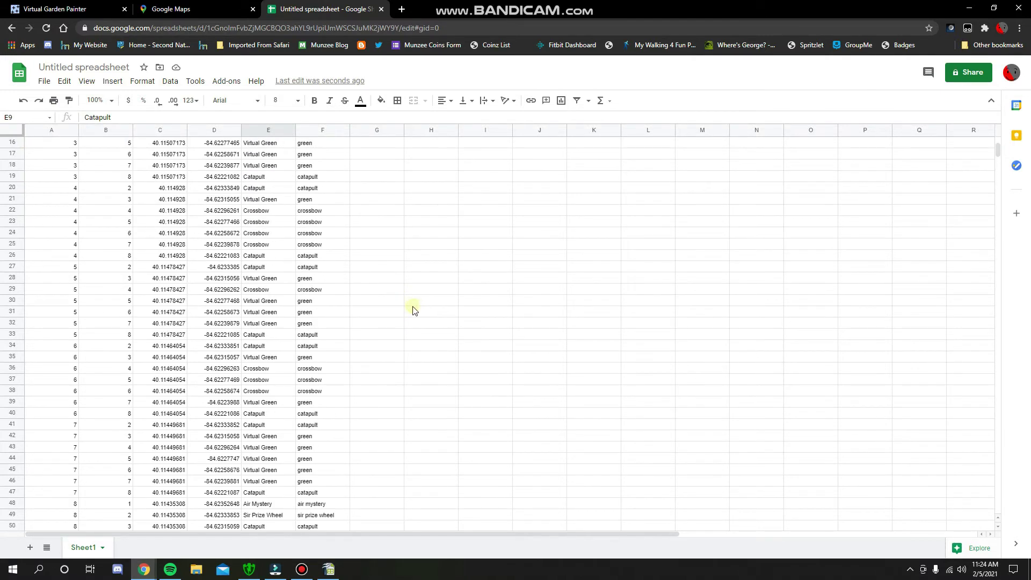
# Look over the garden layout in Virtual Garden Painter and the Google Maps page, and return to the spreadsheet.
pyautogui.moveTo(303, 570)
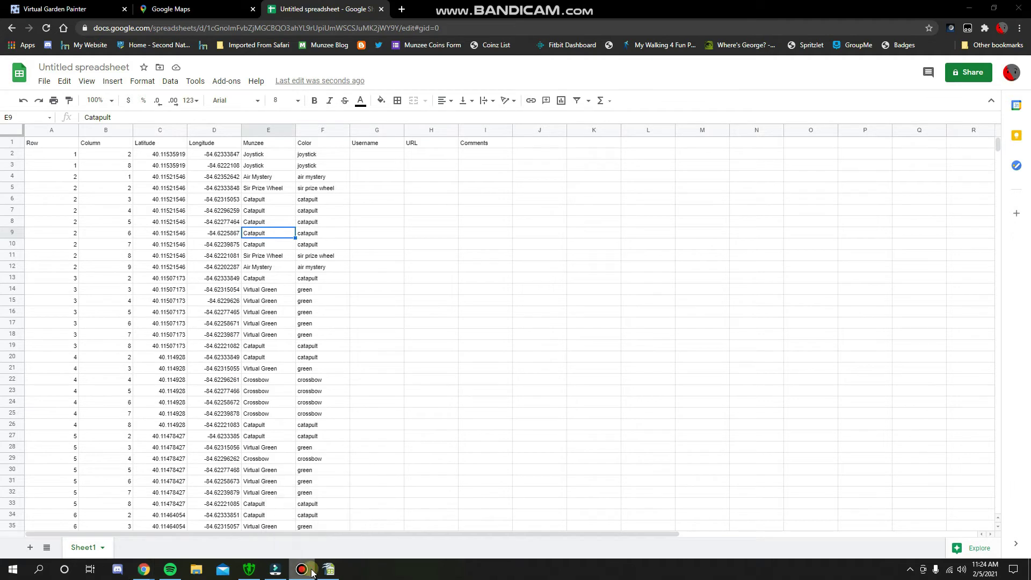
pyautogui.click(113, 11)
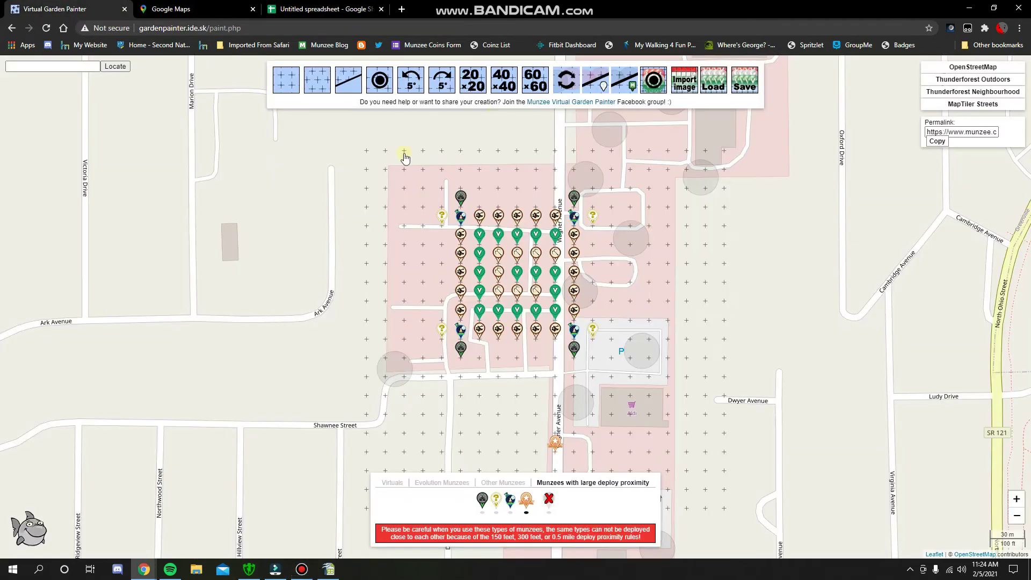
pyautogui.click(353, 97)
pyautogui.click(189, 9)
pyautogui.click(300, 9)
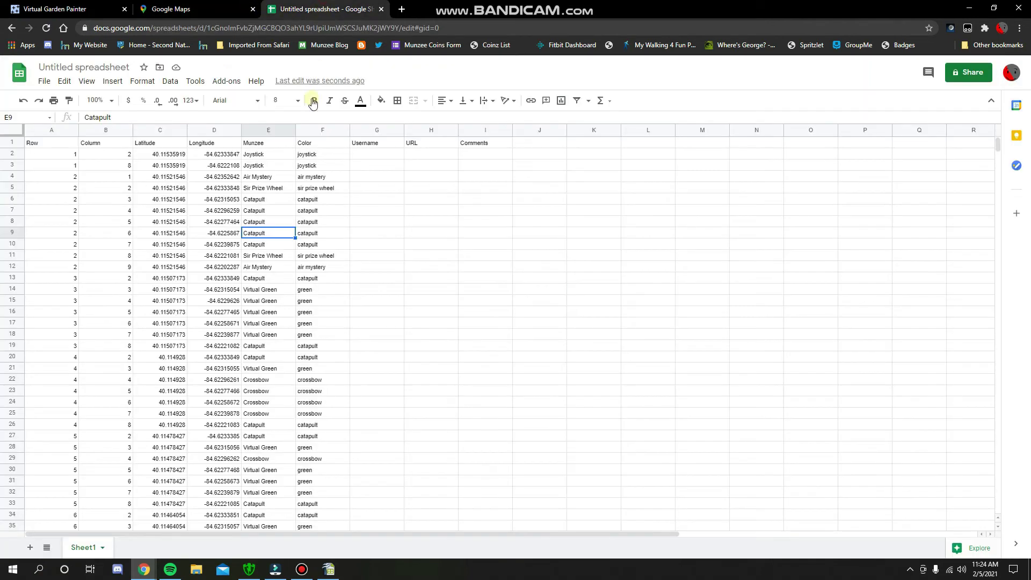
# Rename the untitled spreadsheet as Greenville G Garden.
pyautogui.click(70, 67)
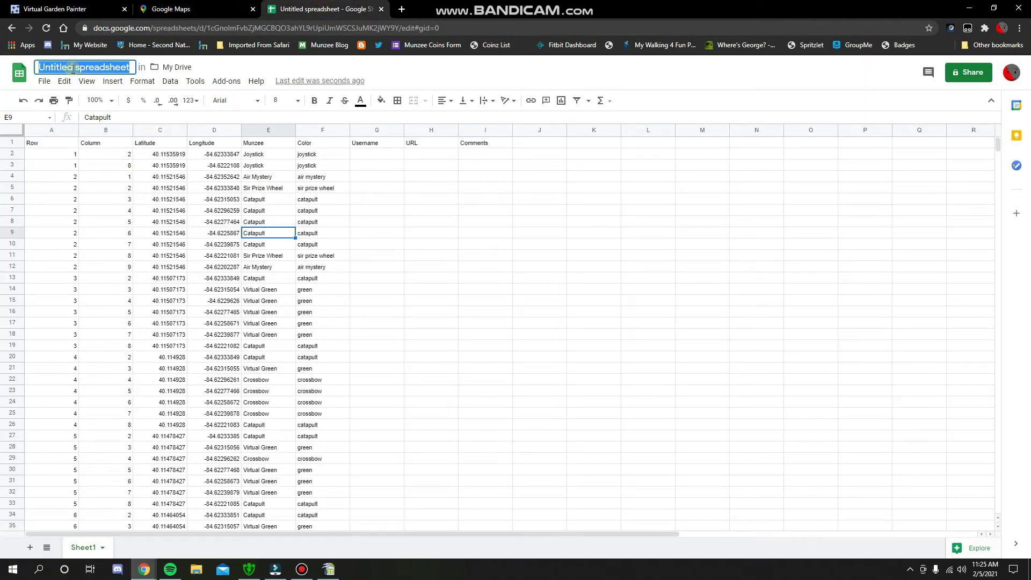
pyautogui.write('Greenville ')
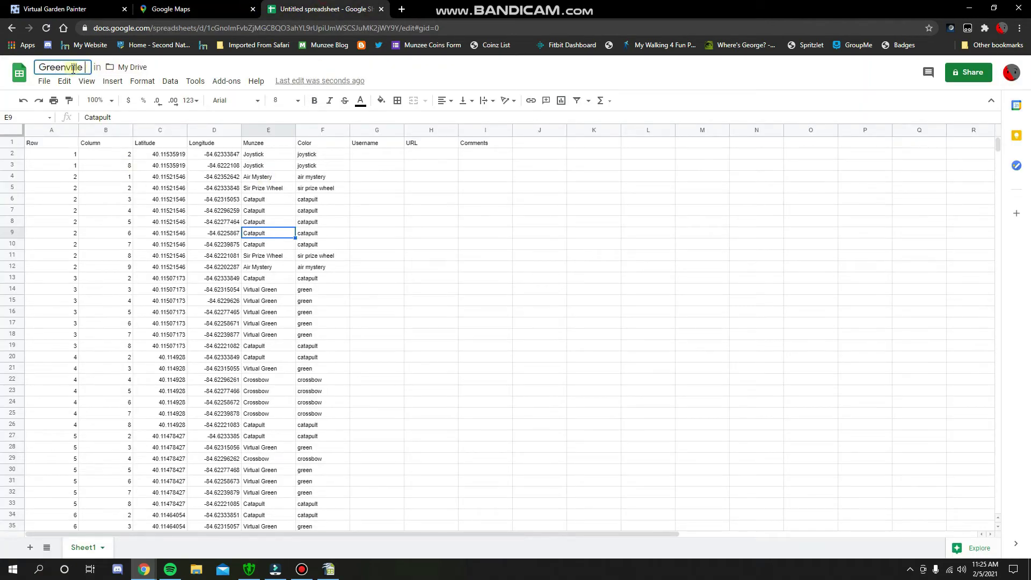
pyautogui.write('G Garden')
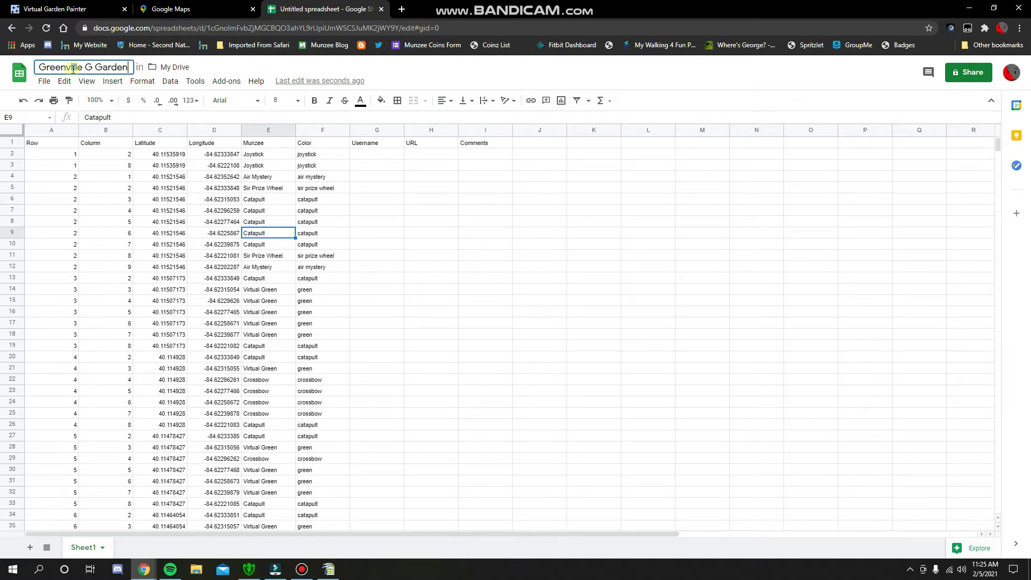
pyautogui.click(462, 244)
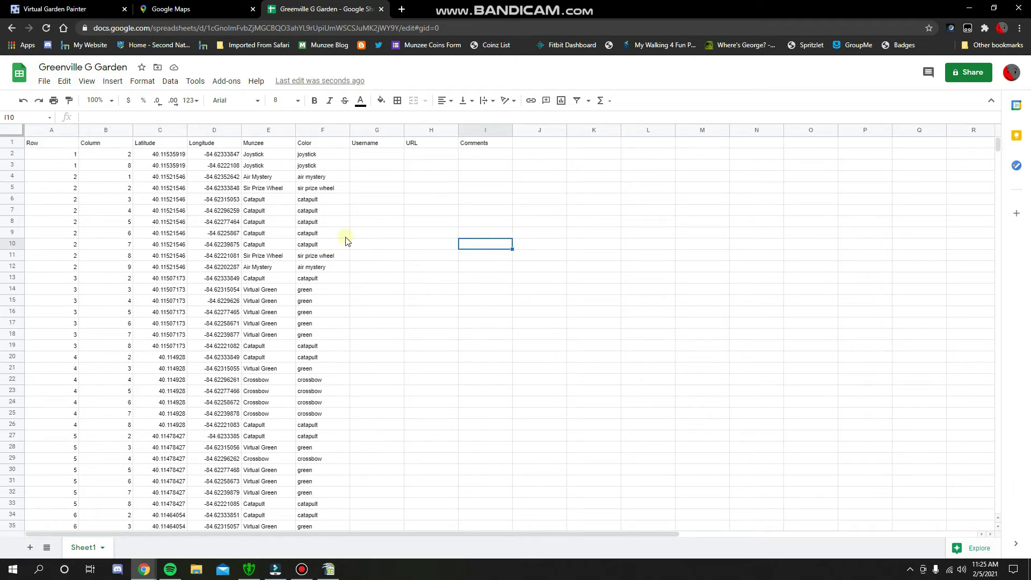
# Insert one column before the Row column and enter the header Munzee Number in cell A1.
pyautogui.rightClick(73, 132)
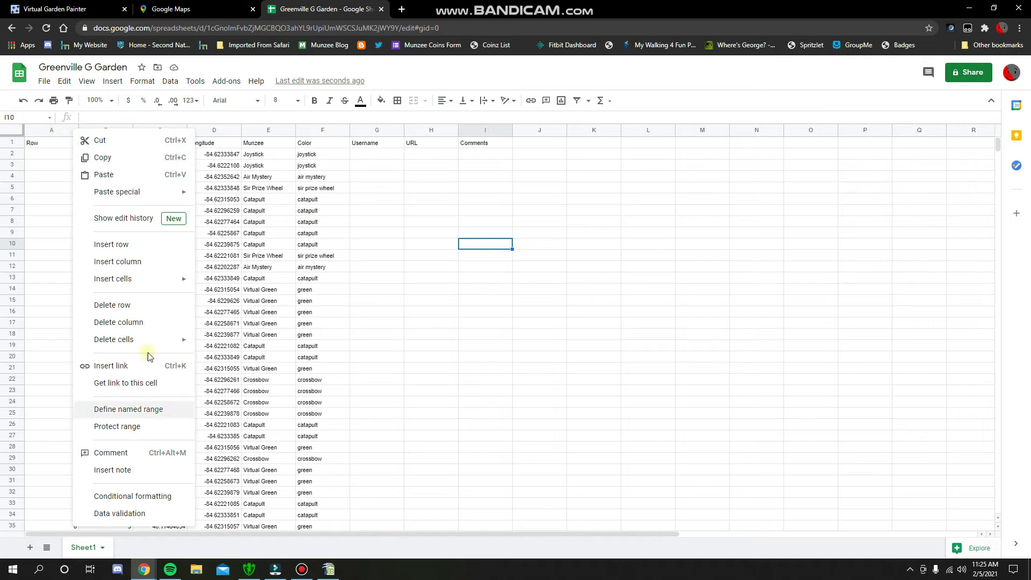
pyautogui.click(69, 222)
pyautogui.click(73, 132)
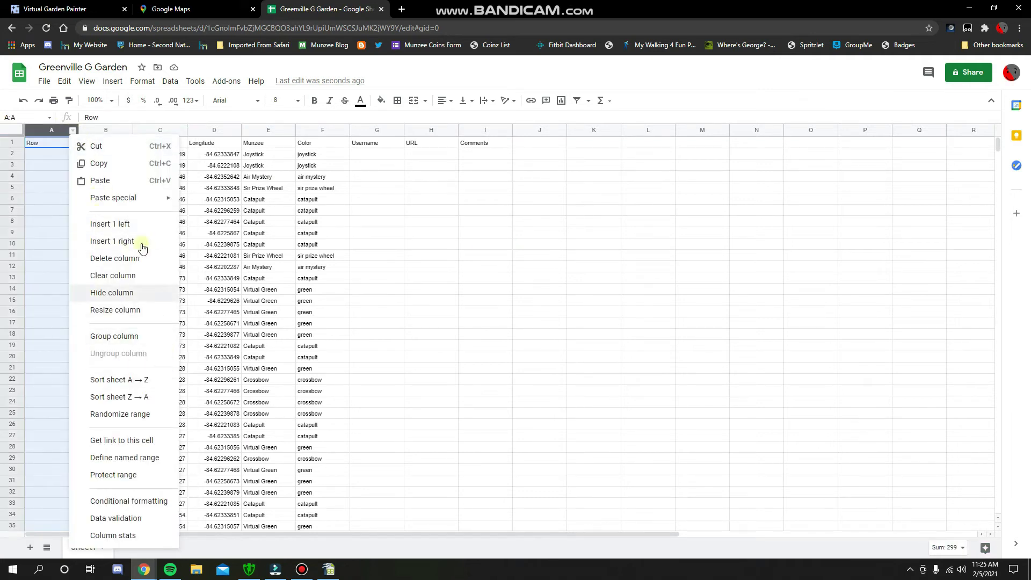
pyautogui.click(138, 225)
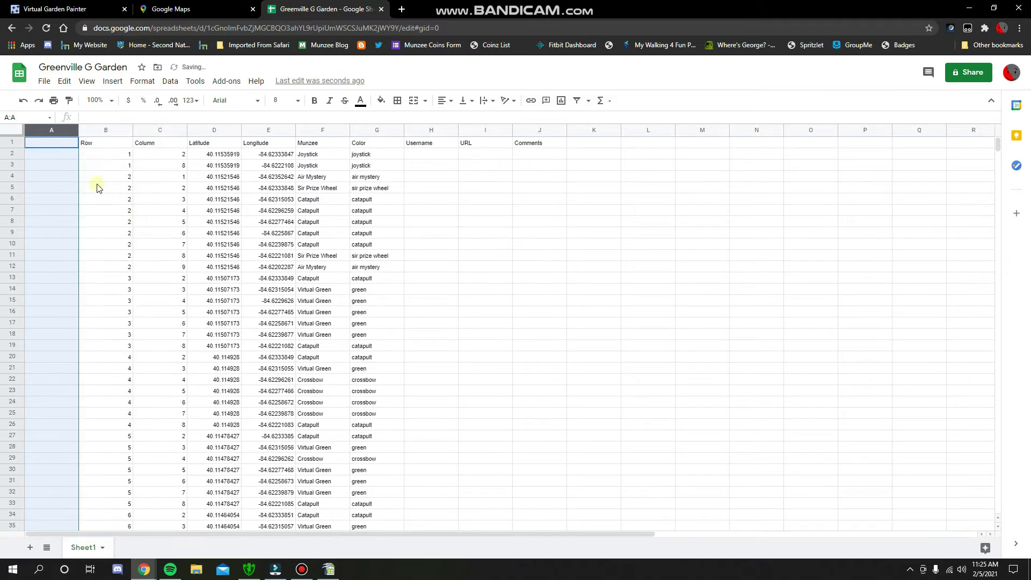
pyautogui.click(56, 191)
pyautogui.click(35, 141)
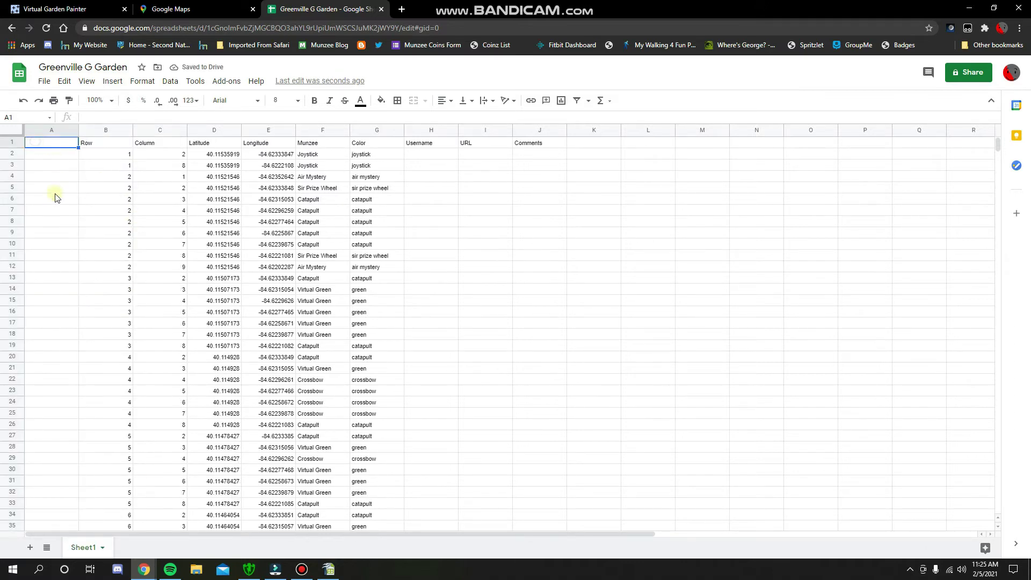
pyautogui.write('Munzee Number')
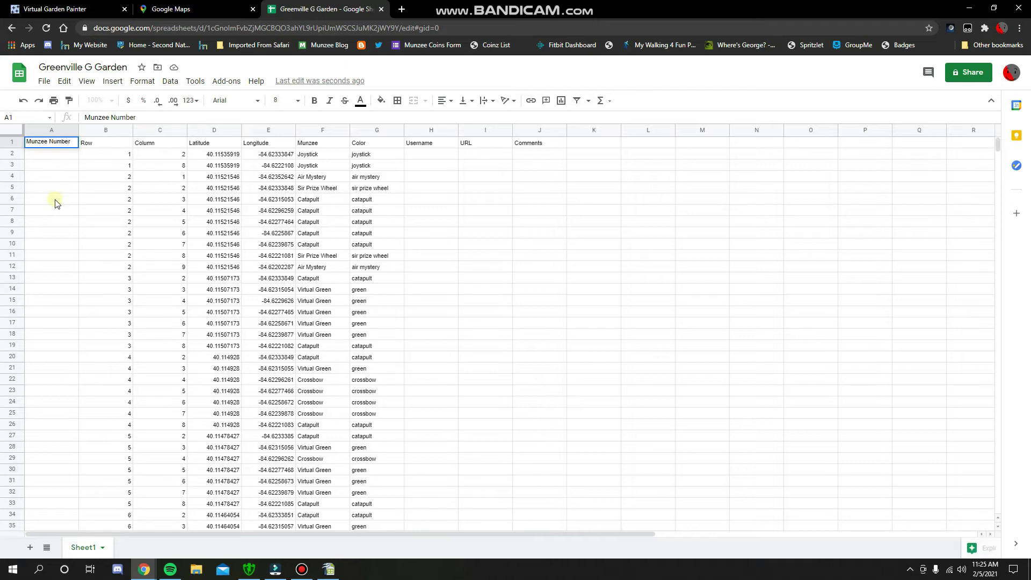
pyautogui.press('Return')
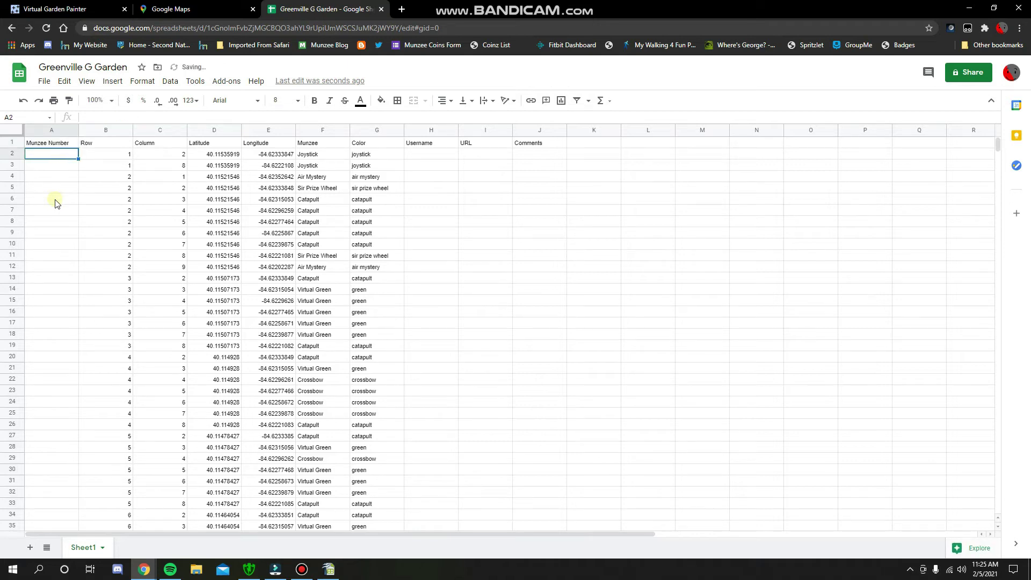
# Enter G #01, G #02 and G #03 in A2:A4 and fill the numbering series down through row 59.
pyautogui.write('G #01')
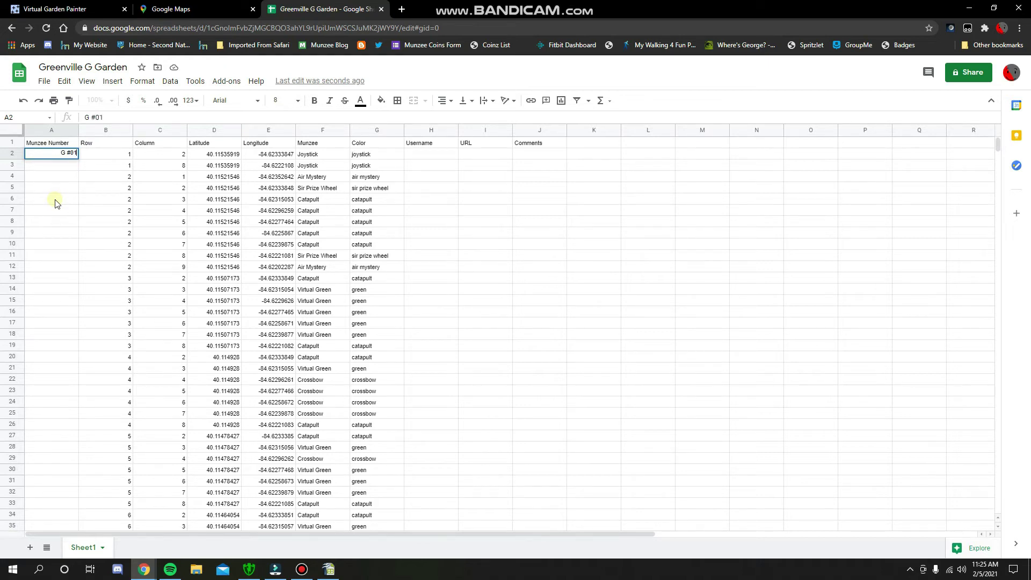
pyautogui.press('Return')
pyautogui.write('G')
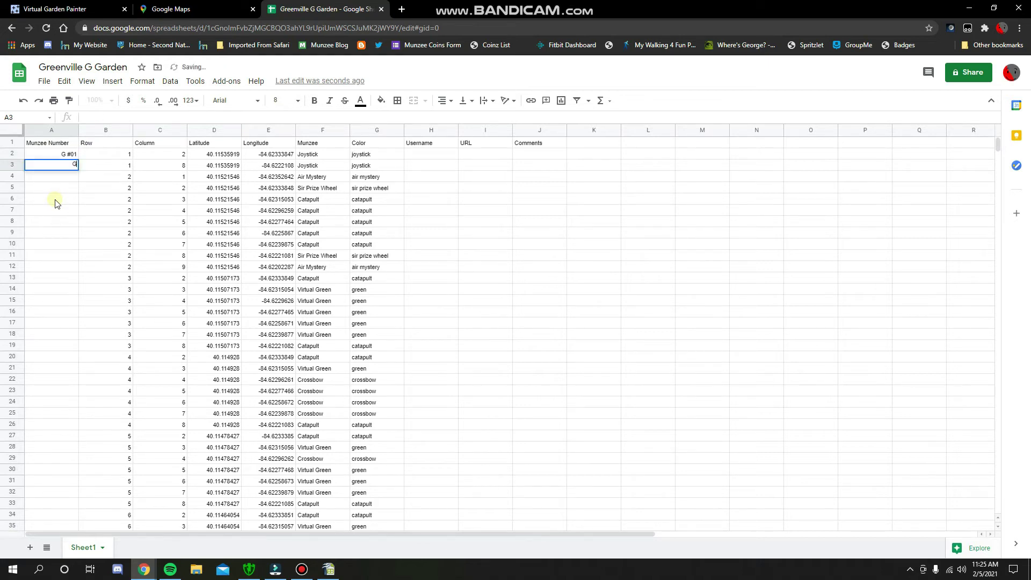
pyautogui.write(' #02')
pyautogui.press('Return')
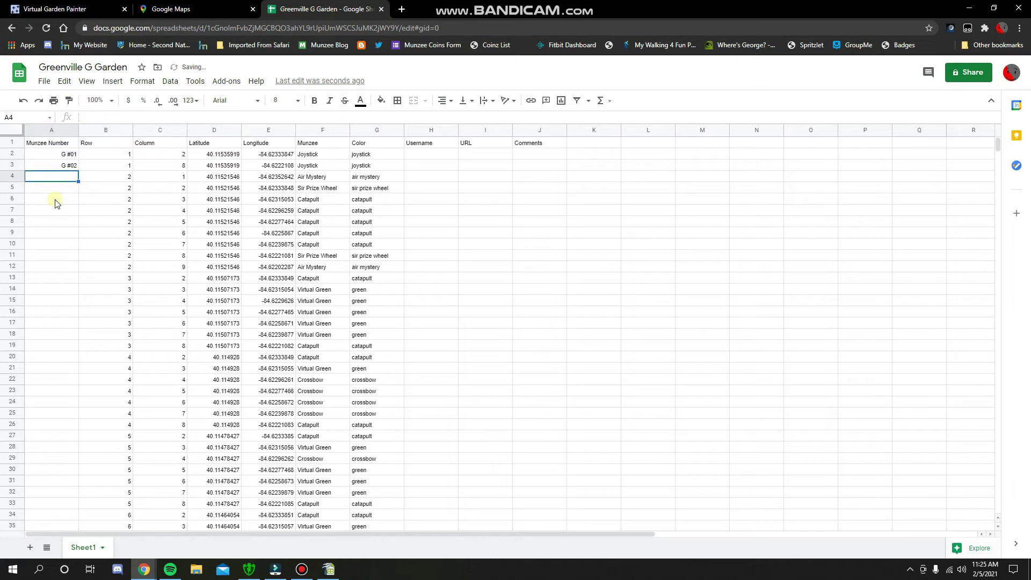
pyautogui.write('G #03')
pyautogui.click(58, 210)
pyautogui.moveTo(69, 155); pyautogui.dragTo(79, 437)
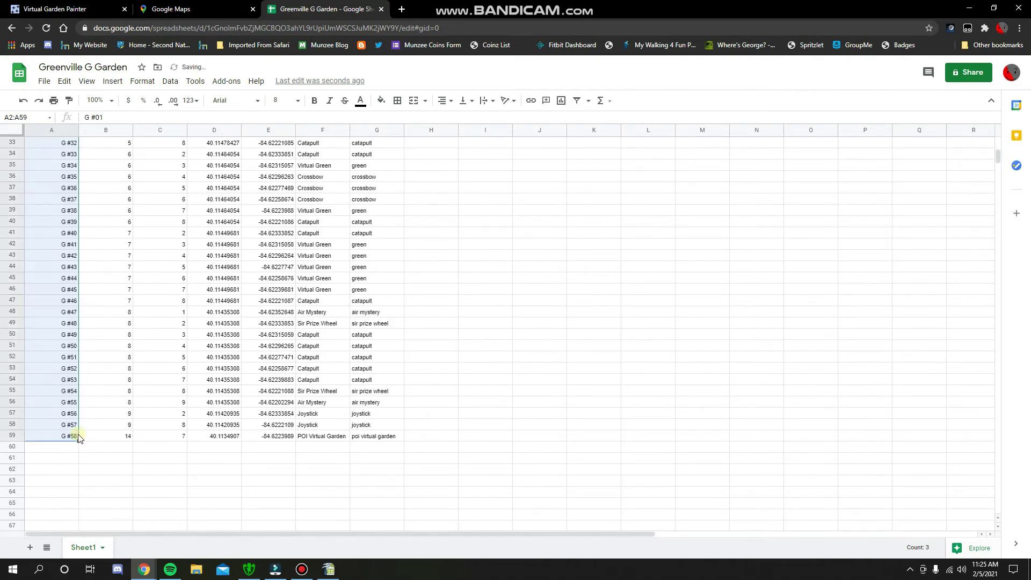
pyautogui.click(535, 347)
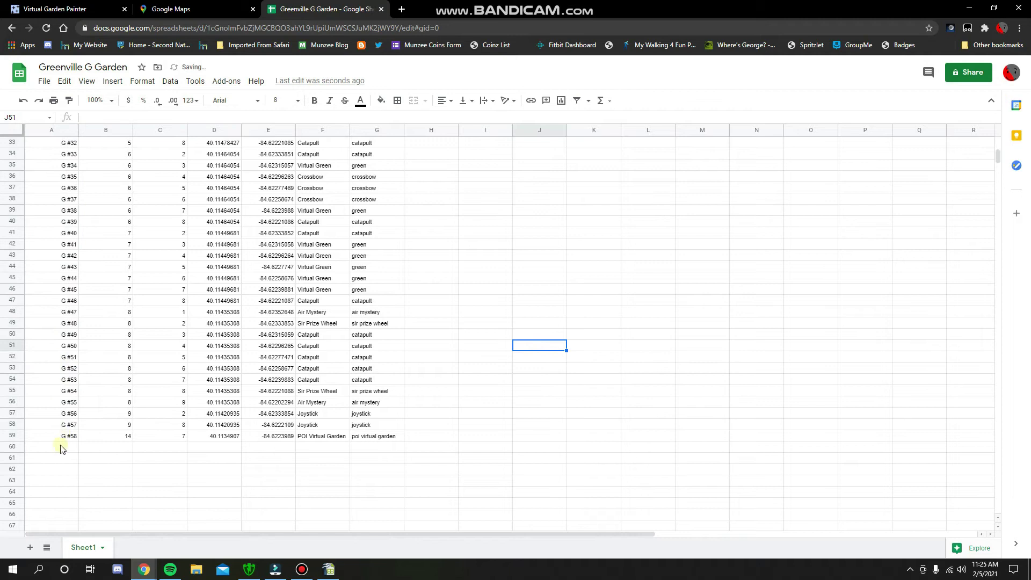
# Delete all the empty rows below row 59 of the garden list.
pyautogui.moveTo(12, 448); pyautogui.dragTo(3, 575)
pyautogui.rightClick(16, 367)
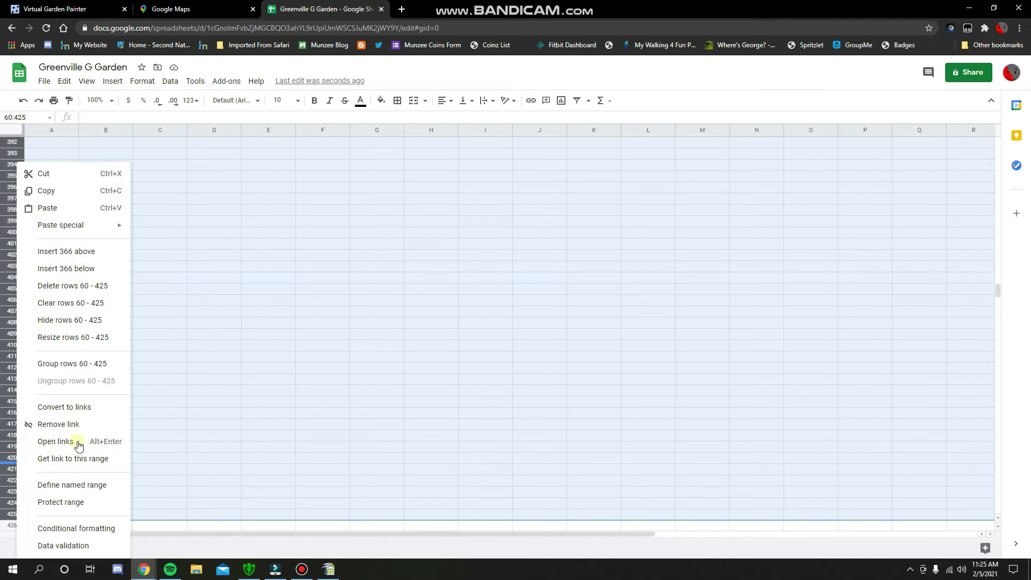
pyautogui.click(47, 283)
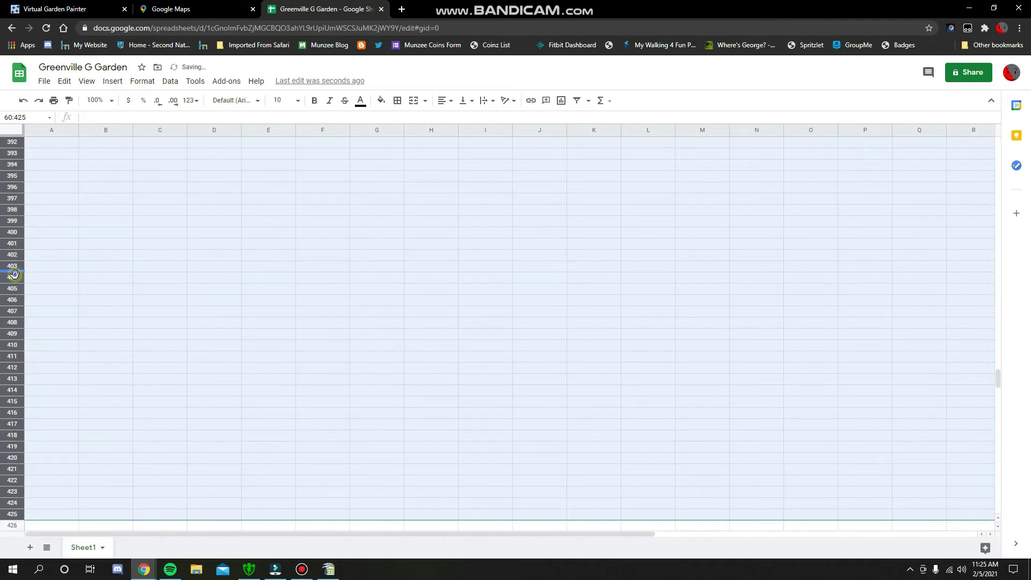
pyautogui.rightClick(16, 276)
pyautogui.click(54, 286)
pyautogui.rightClick(26, 280)
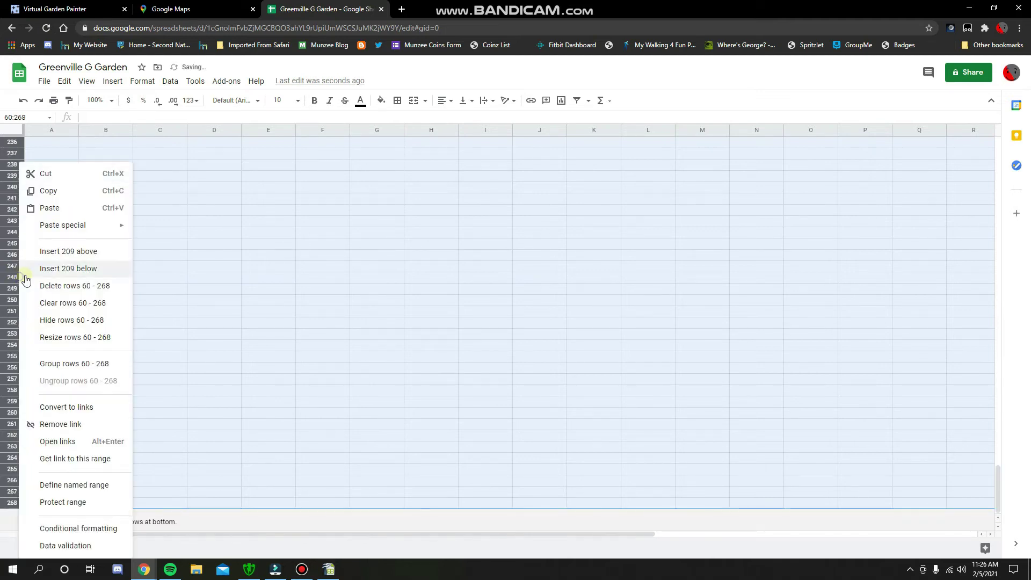
pyautogui.click(69, 286)
pyautogui.click(539, 334)
# Insert five blank rows above the header row.
pyautogui.scroll(5, 324, 352)
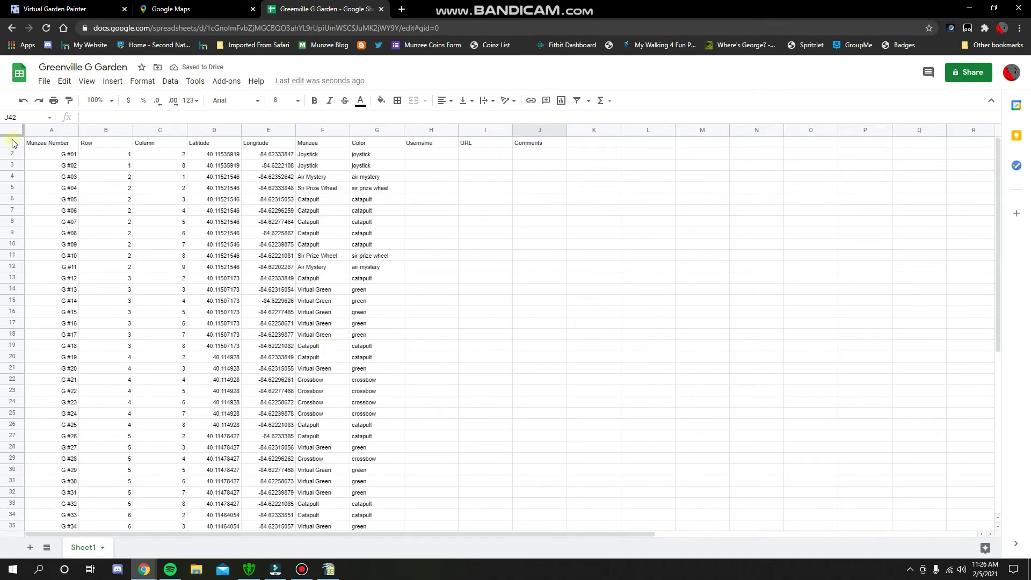
pyautogui.moveTo(12, 142); pyautogui.dragTo(12, 187)
pyautogui.rightClick(12, 187)
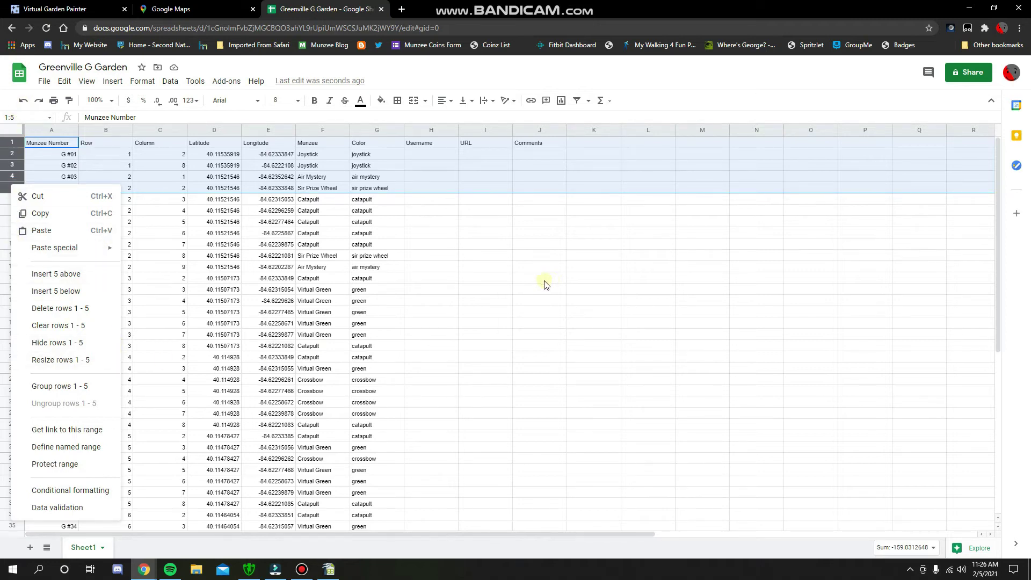
pyautogui.click(64, 274)
pyautogui.click(517, 253)
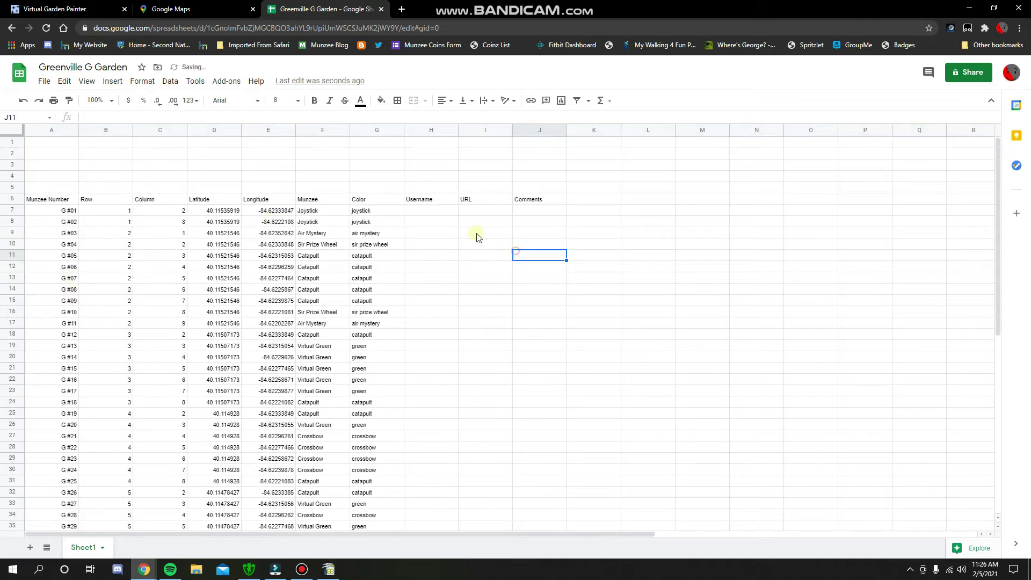
# Merge cells A1:F2 above the garden list into one title cell.
pyautogui.click(60, 141)
pyautogui.moveTo(81, 146); pyautogui.dragTo(281, 135)
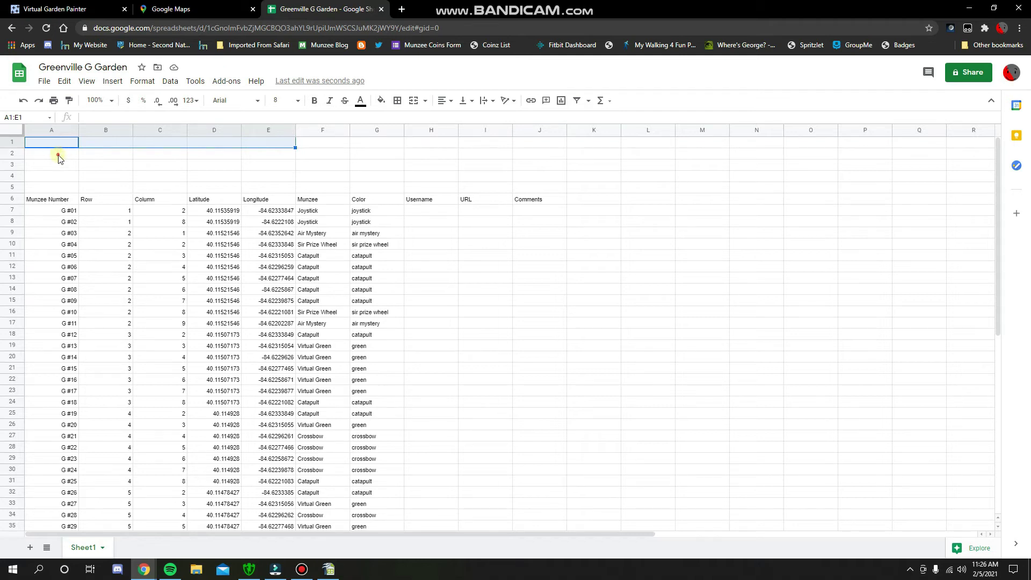
pyautogui.moveTo(58, 156); pyautogui.dragTo(323, 156)
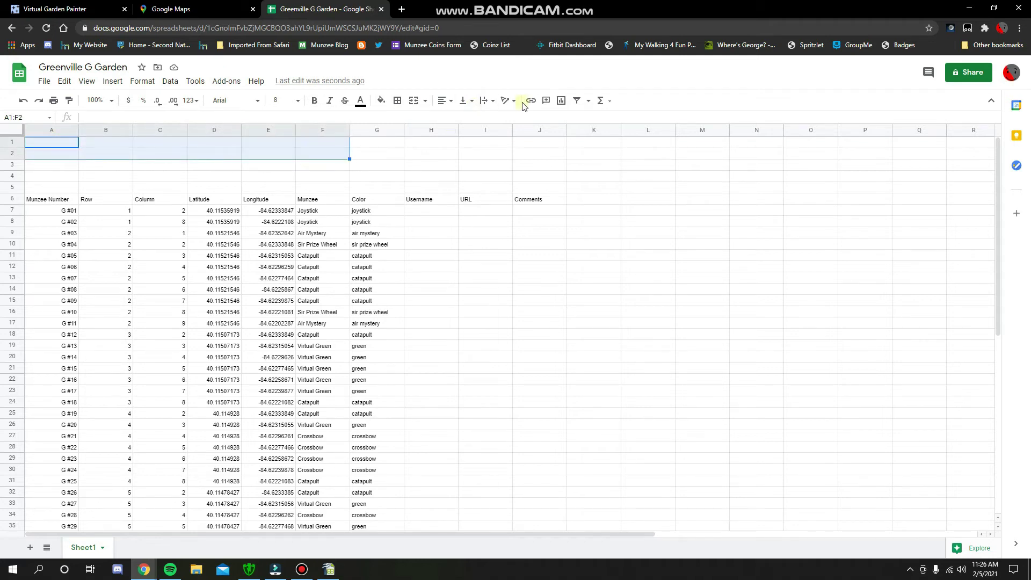
pyautogui.click(398, 100)
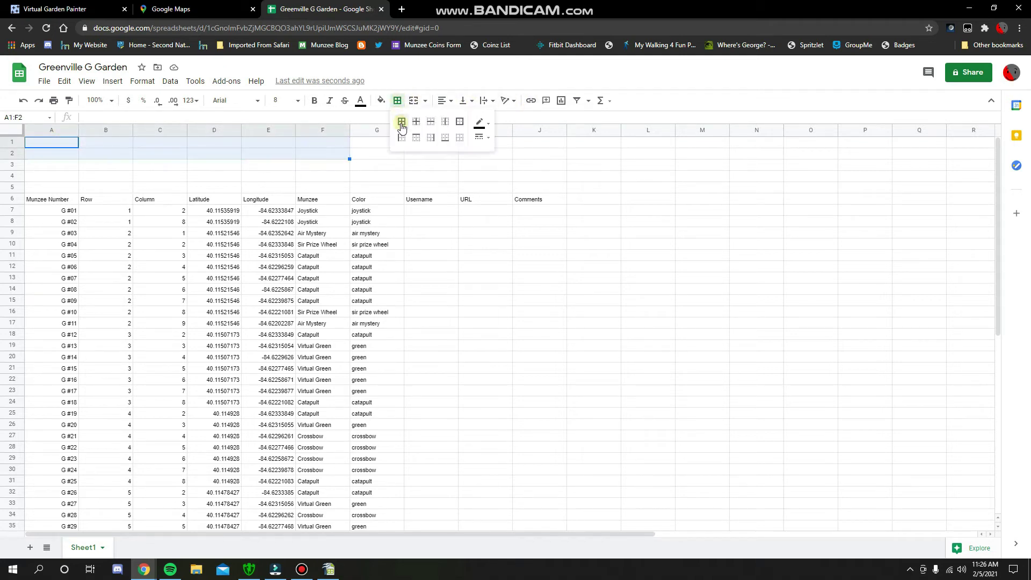
pyautogui.click(413, 100)
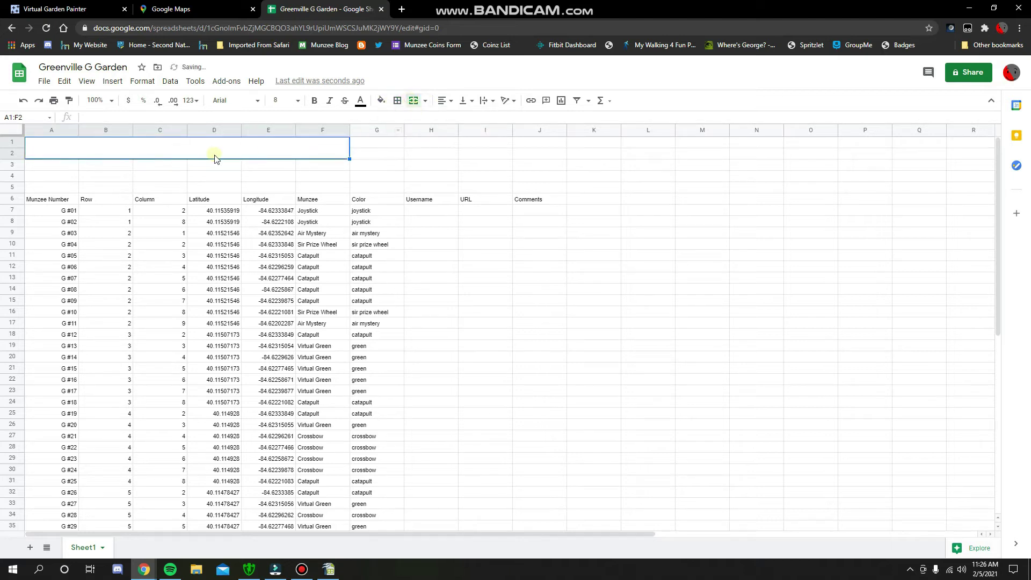
pyautogui.click(209, 177)
pyautogui.click(180, 148)
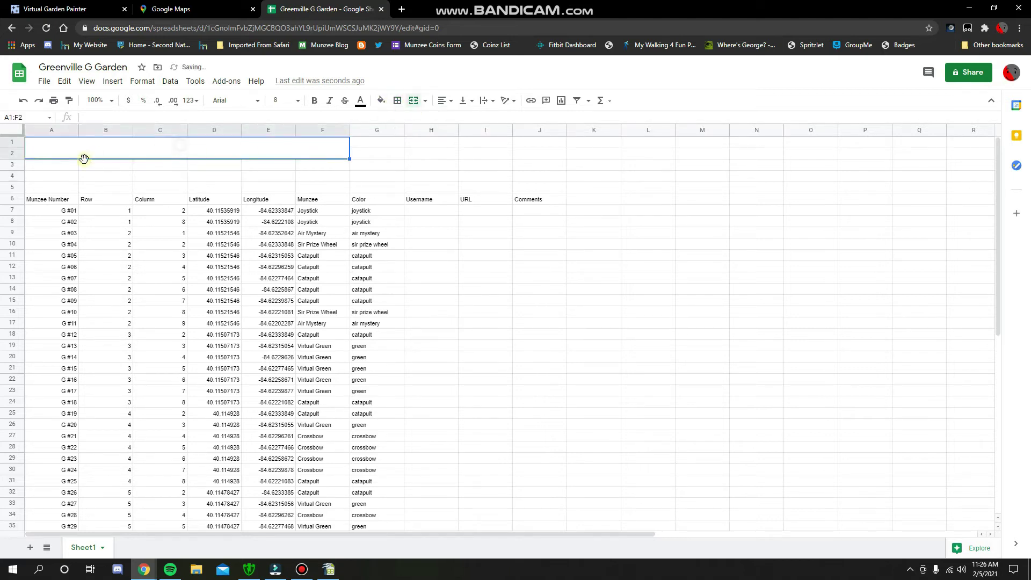
# Change the font of the entire sheet to Oxygen.
pyautogui.click(13, 131)
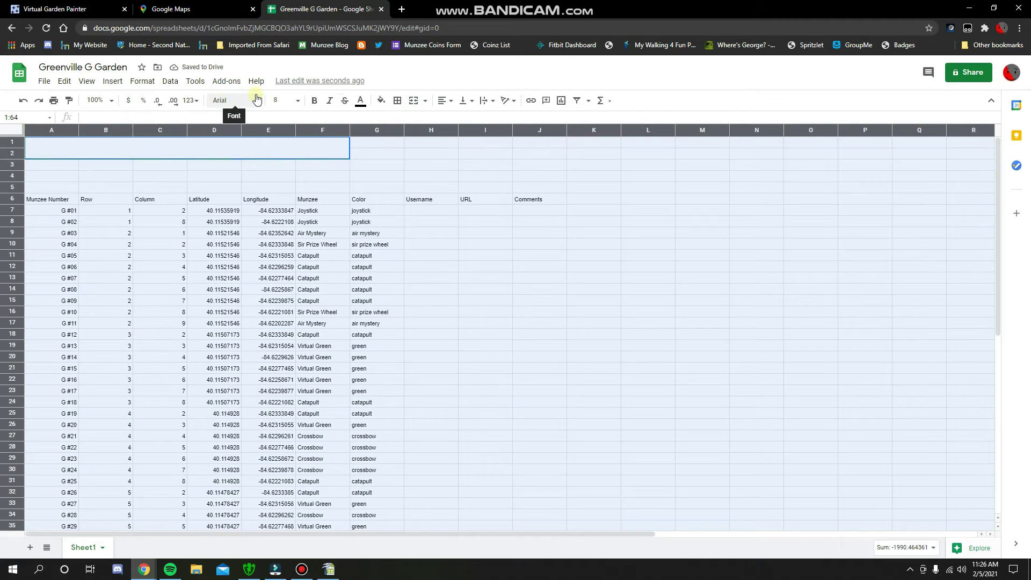
pyautogui.click(259, 100)
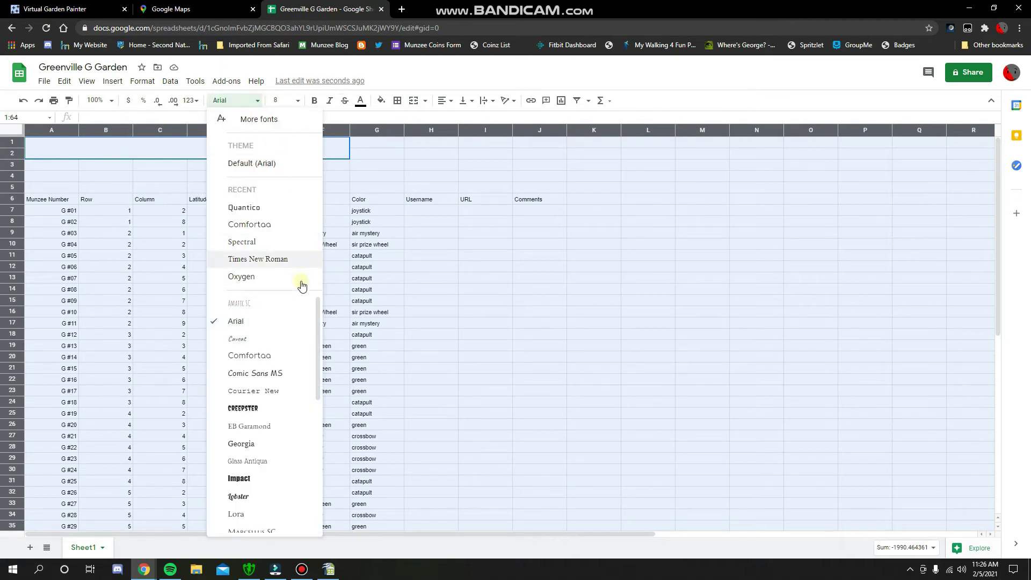
pyautogui.scroll(-1, 273, 392)
pyautogui.scroll(-5, 273, 393)
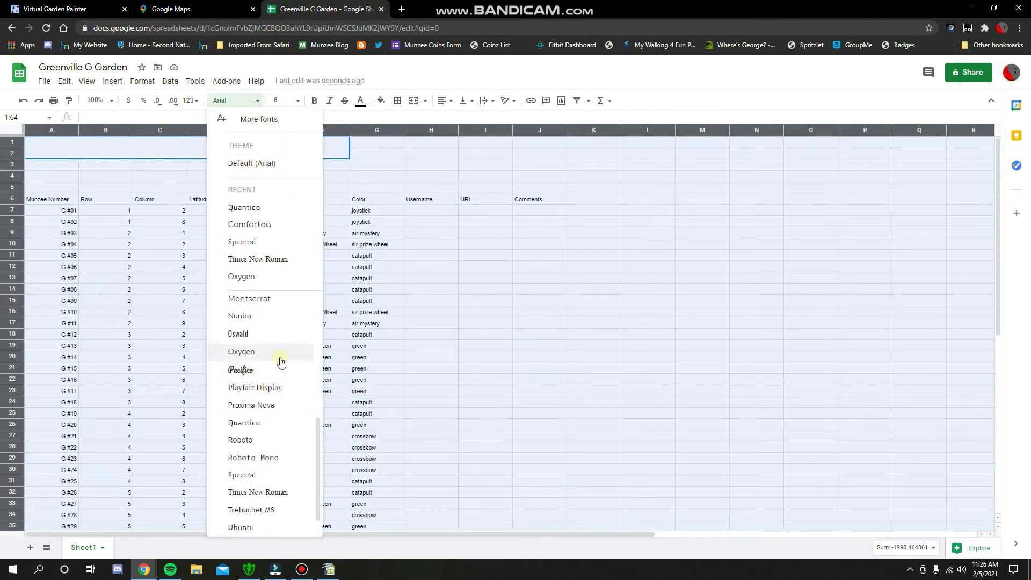
pyautogui.click(301, 345)
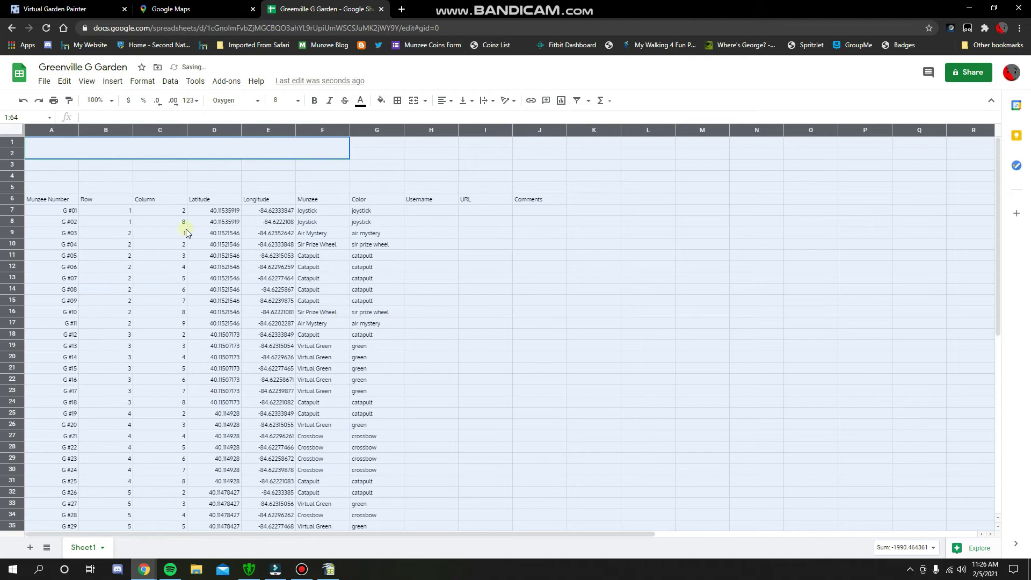
# Enter the title Greenville G Garden in the merged cell A1:F2.
pyautogui.click(163, 158)
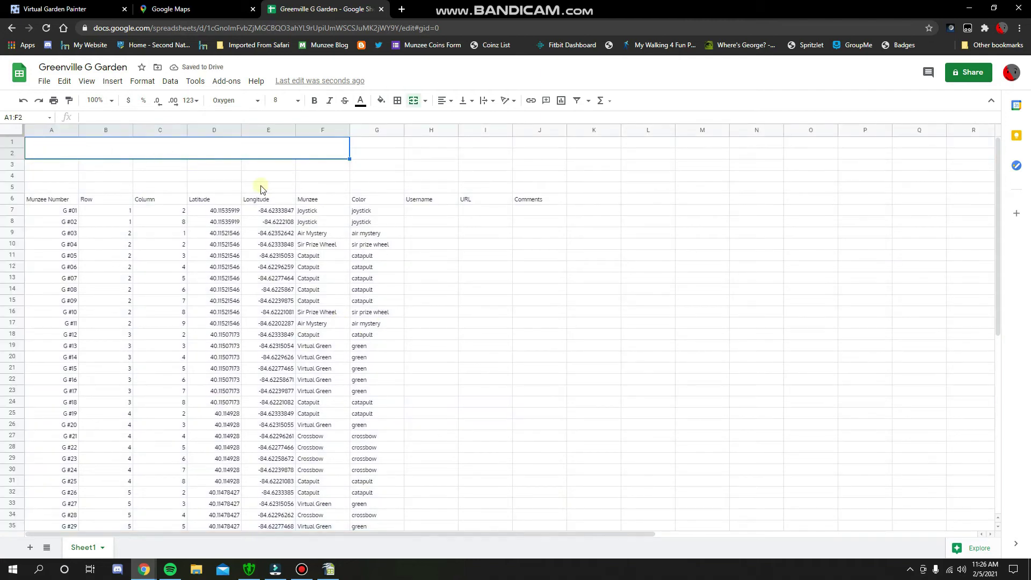
pyautogui.write('Greenville G G')
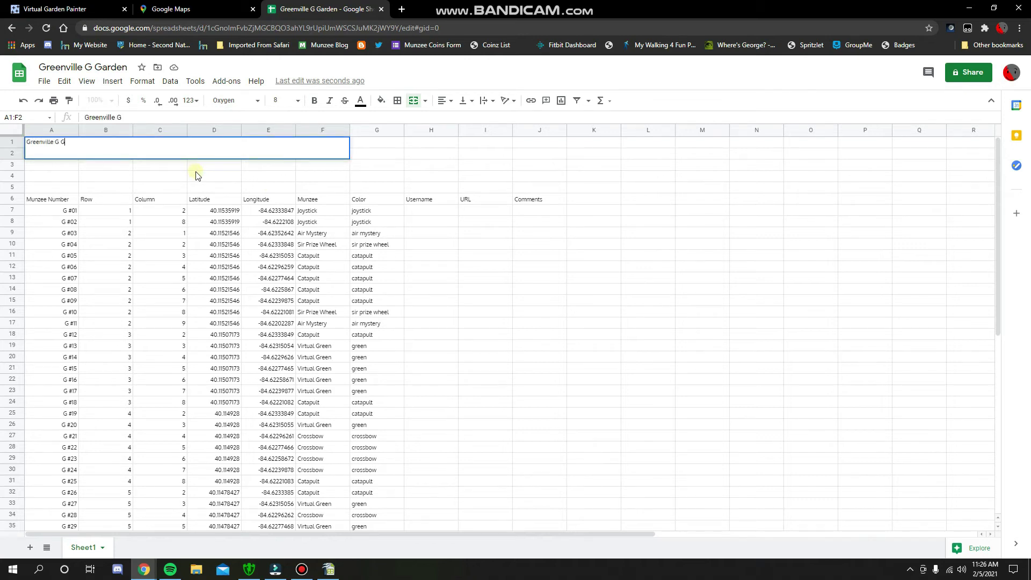
pyautogui.write('arden')
pyautogui.click(166, 167)
pyautogui.click(88, 143)
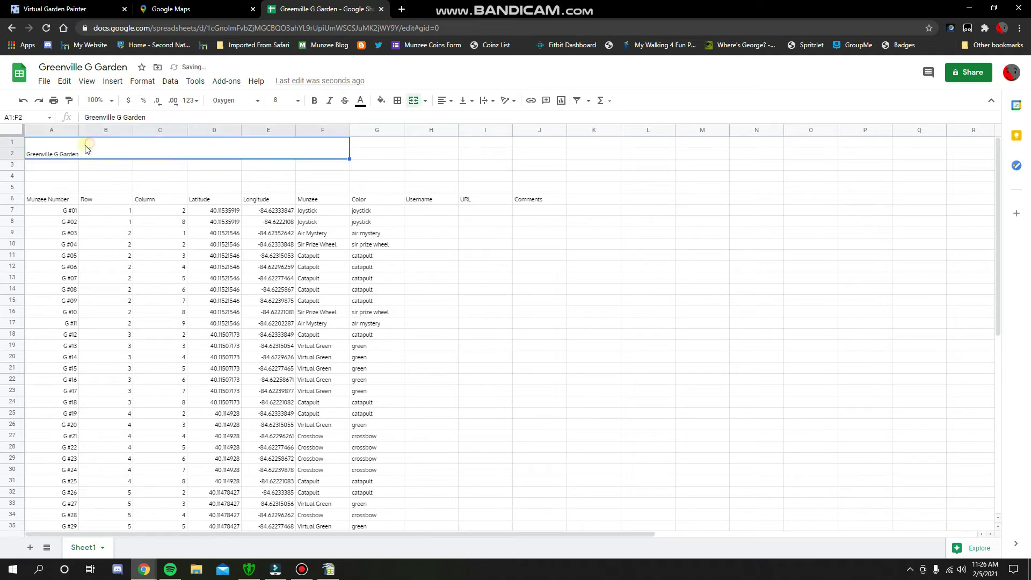
# Set the font size of the garden title to 24.
pyautogui.click(293, 100)
pyautogui.click(277, 261)
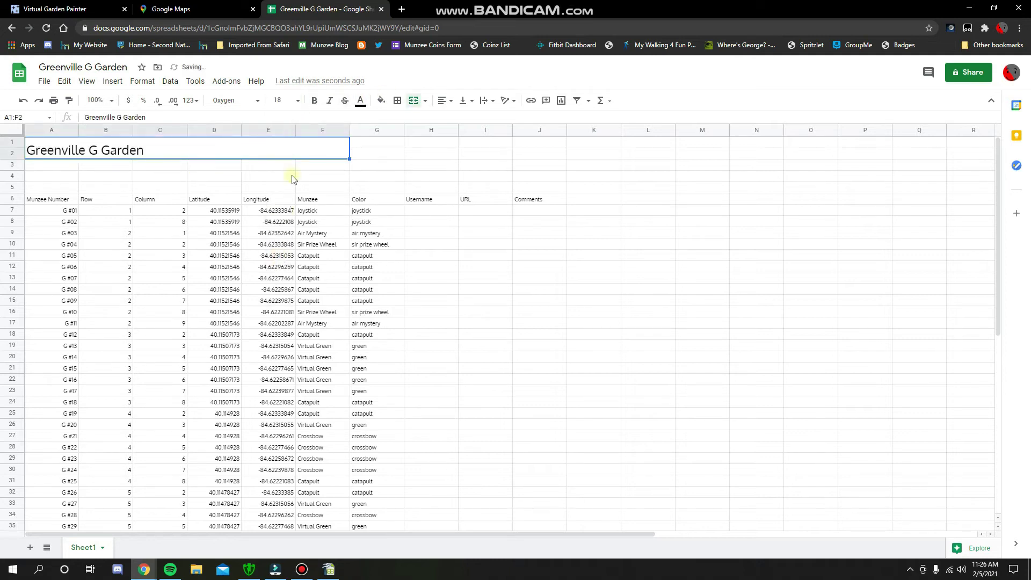
pyautogui.click(296, 100)
pyautogui.click(280, 274)
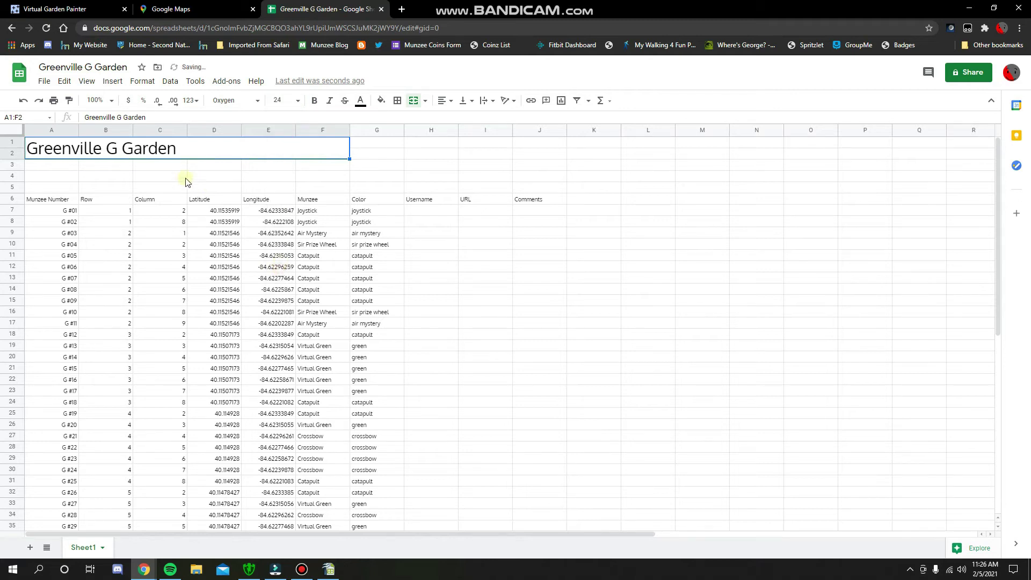
pyautogui.click(182, 177)
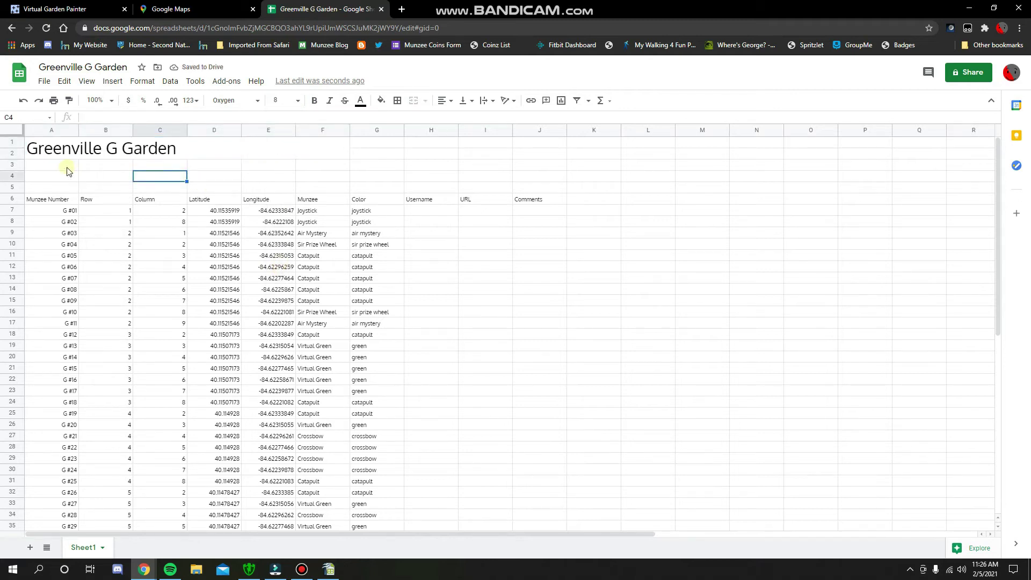
# Enter the description "A garden in Greenville, Ohio!" in cell A3.
pyautogui.click(69, 167)
pyautogui.write('A gard')
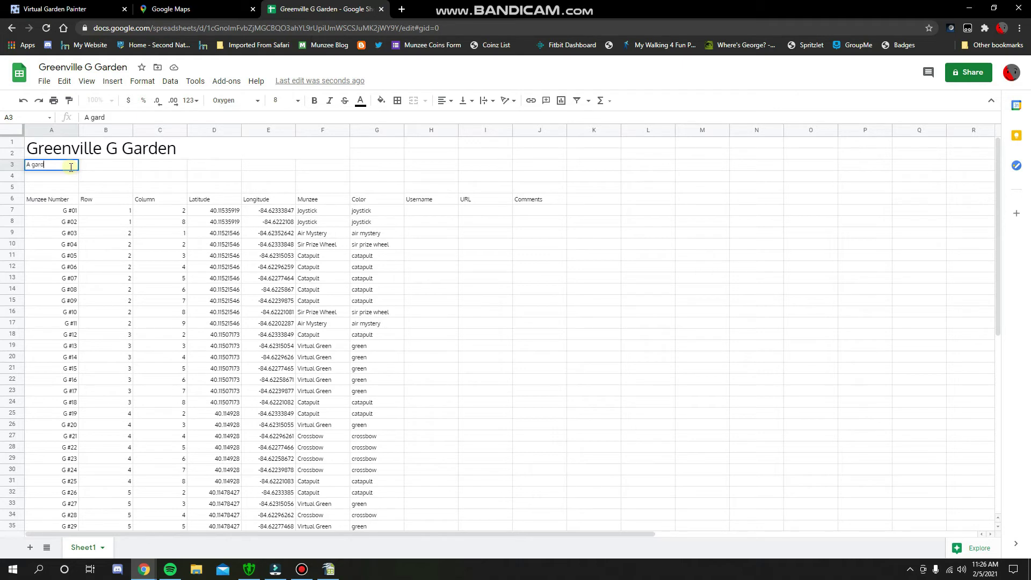
pyautogui.write('en in Greenville, Ohio!')
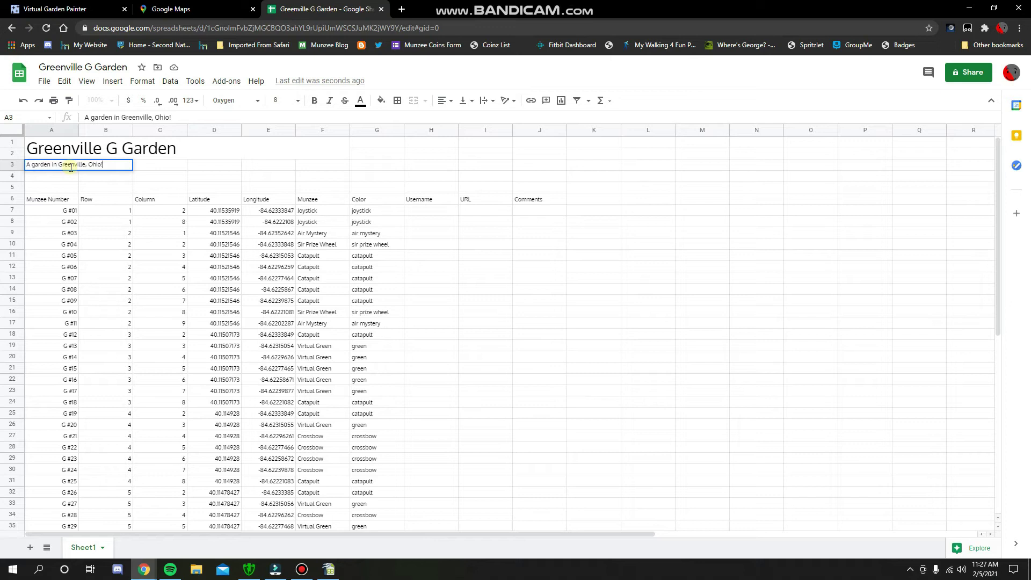
pyautogui.press('Return')
# Enter the labels "Map Link -" in A4 and "Sheet Link -" in A5.
pyautogui.write('Map')
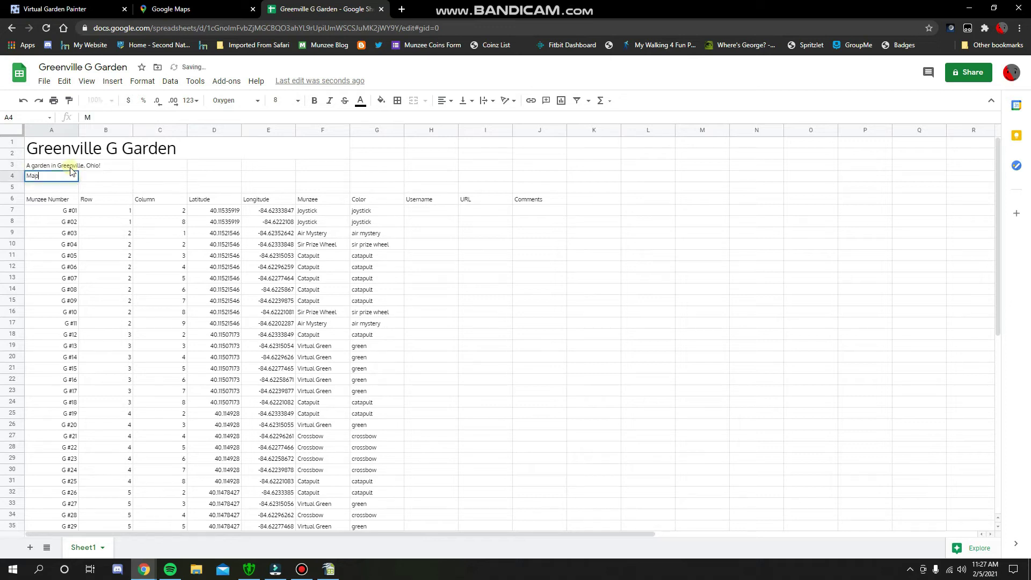
pyautogui.write(' Link -')
pyautogui.press('Return')
pyautogui.write('Sheet L')
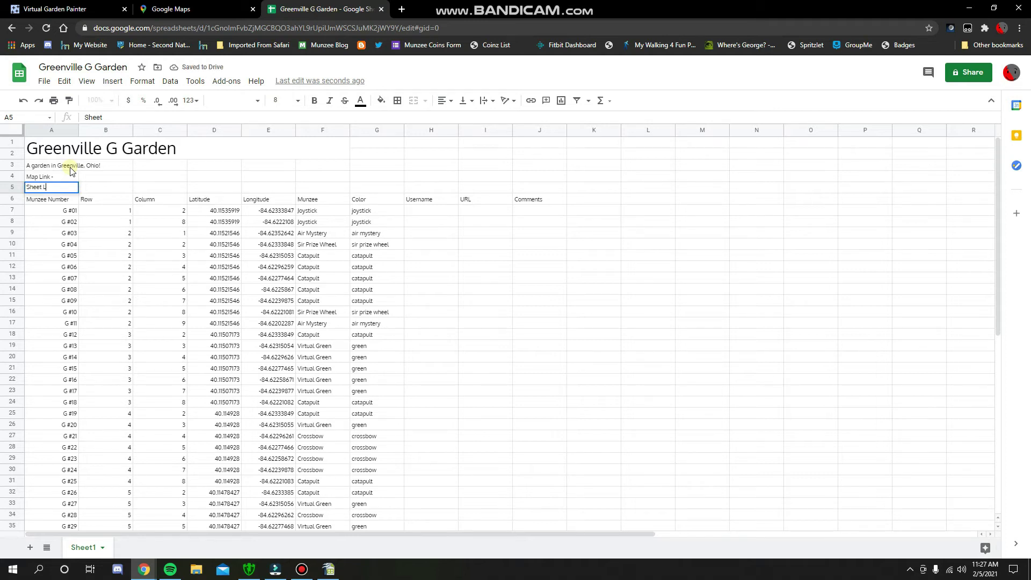
pyautogui.write('ink -')
pyautogui.click(121, 179)
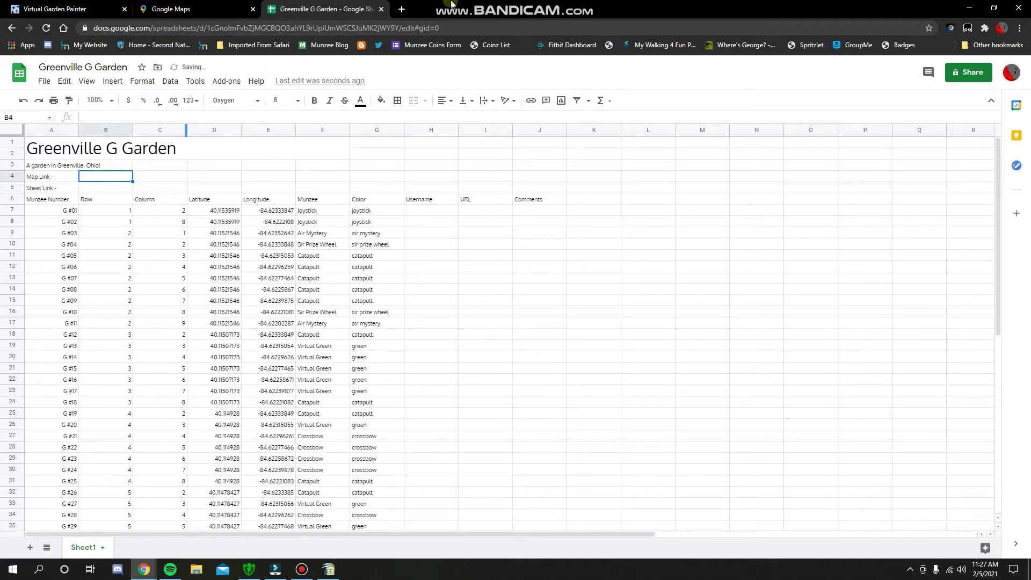
# Open the Munzee map in a new browser tab, centre it on the Wagner Avenue garden area and copy its permalink address.
pyautogui.click(401, 9)
pyautogui.write('mu')
pyautogui.press('Return')
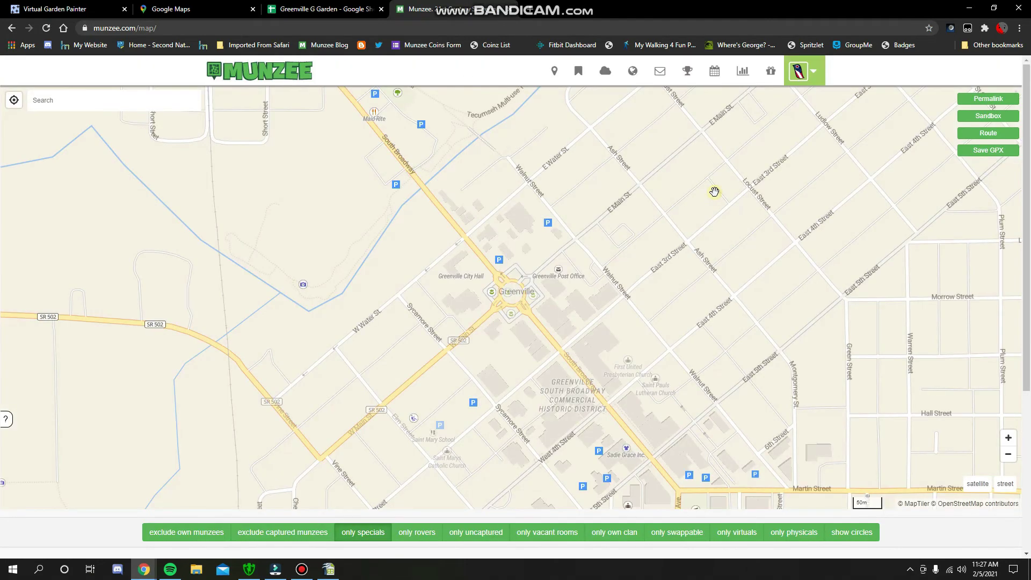
pyautogui.moveTo(713, 192); pyautogui.dragTo(465, 192)
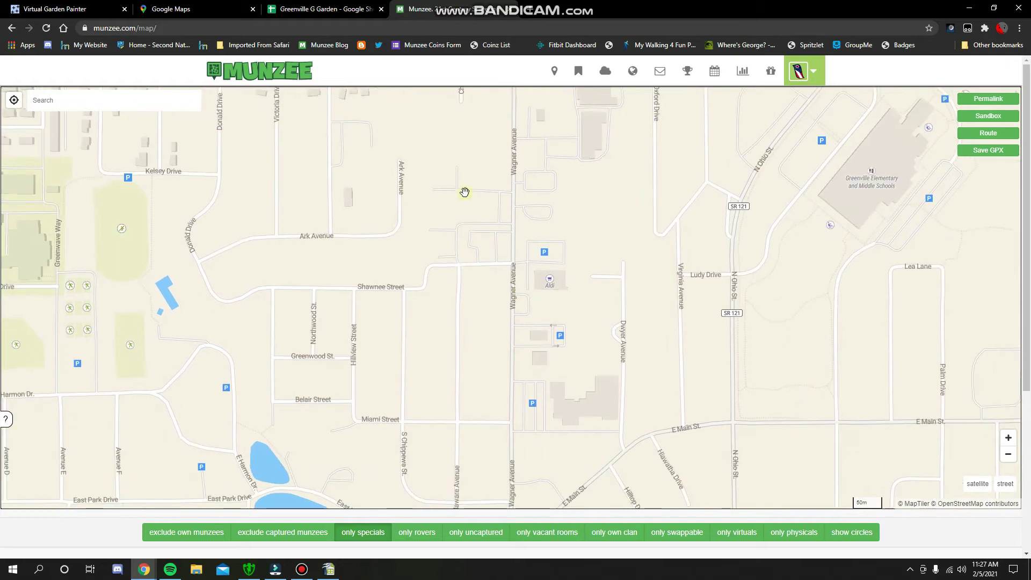
pyautogui.click(987, 99)
pyautogui.rightClick(502, 123)
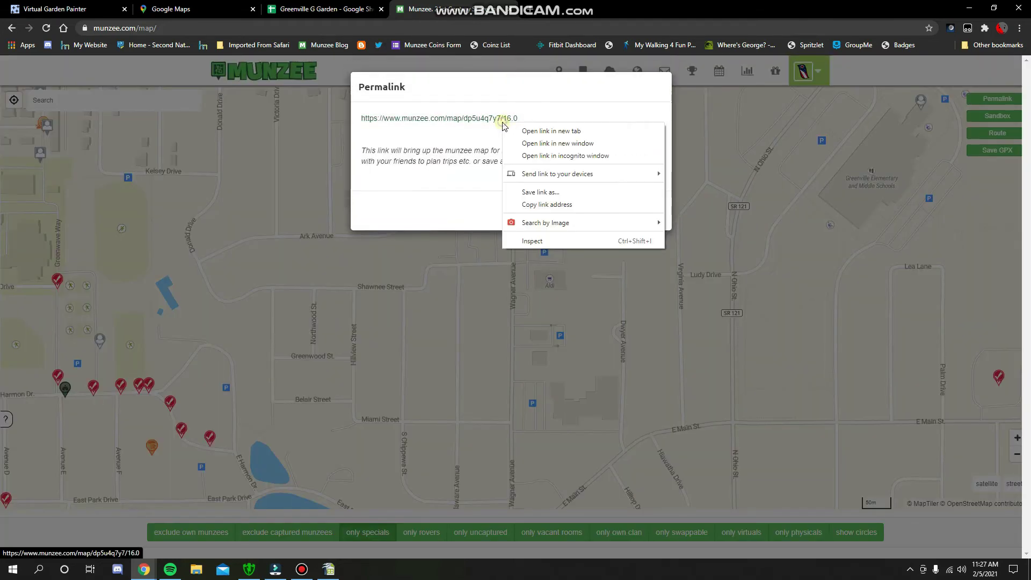
pyautogui.click(558, 204)
# Return to the Greenville G Garden spreadsheet and paste the Munzee map permalink into cell B4 beside Map Link.
pyautogui.click(59, 9)
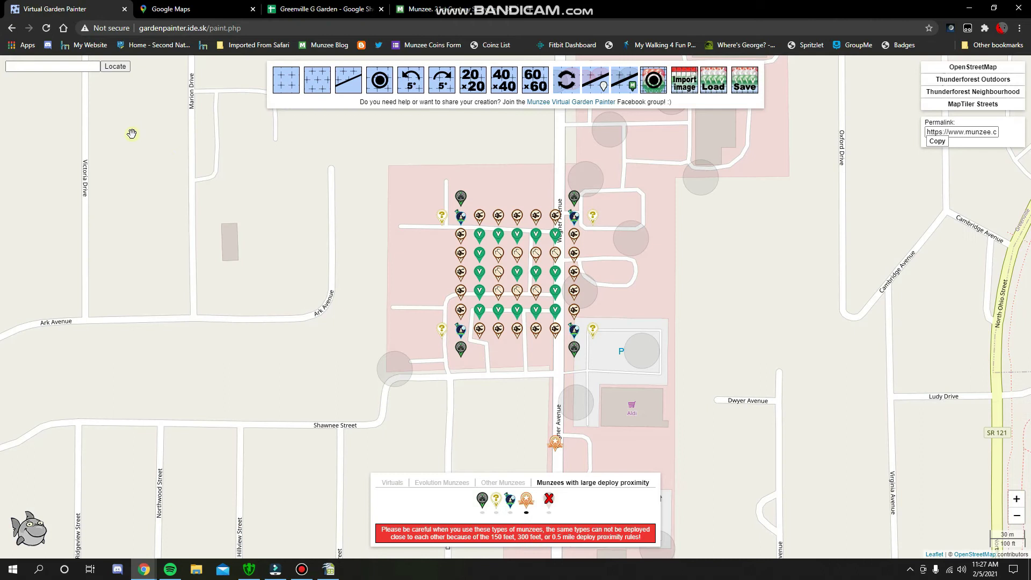
pyautogui.click(322, 9)
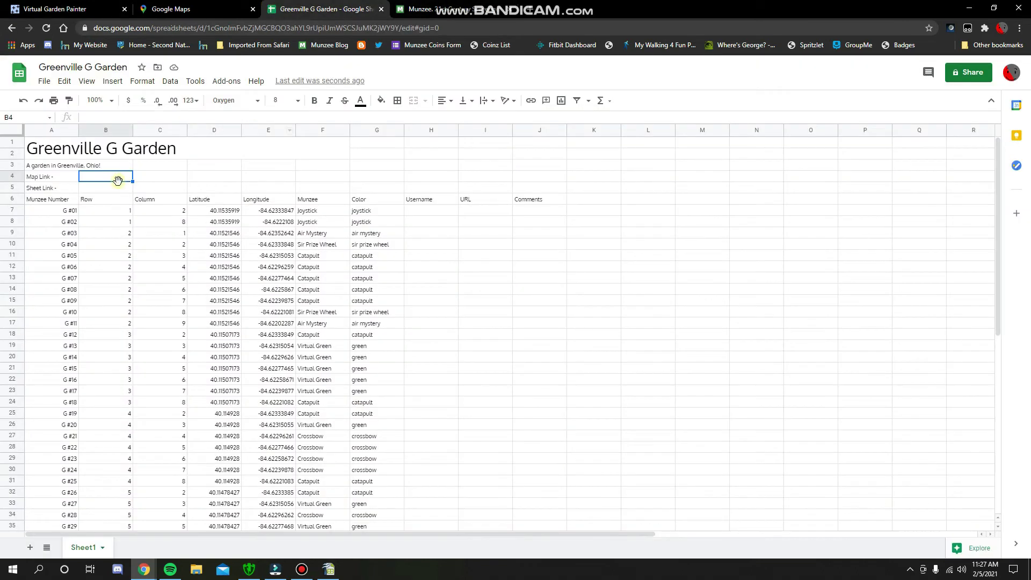
pyautogui.hotkey('ctrl', 'v')
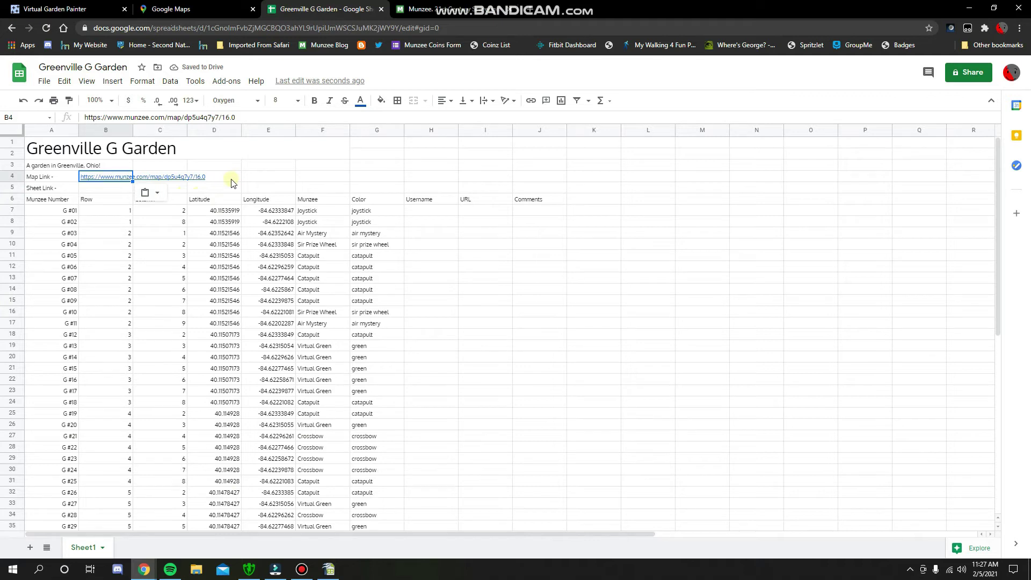
pyautogui.click(233, 179)
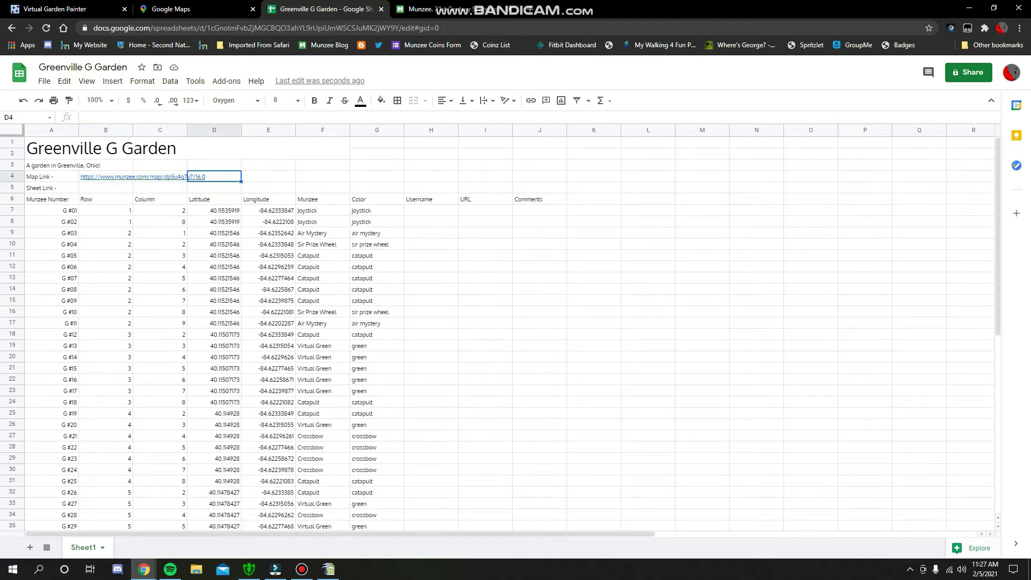
pyautogui.press('F12')
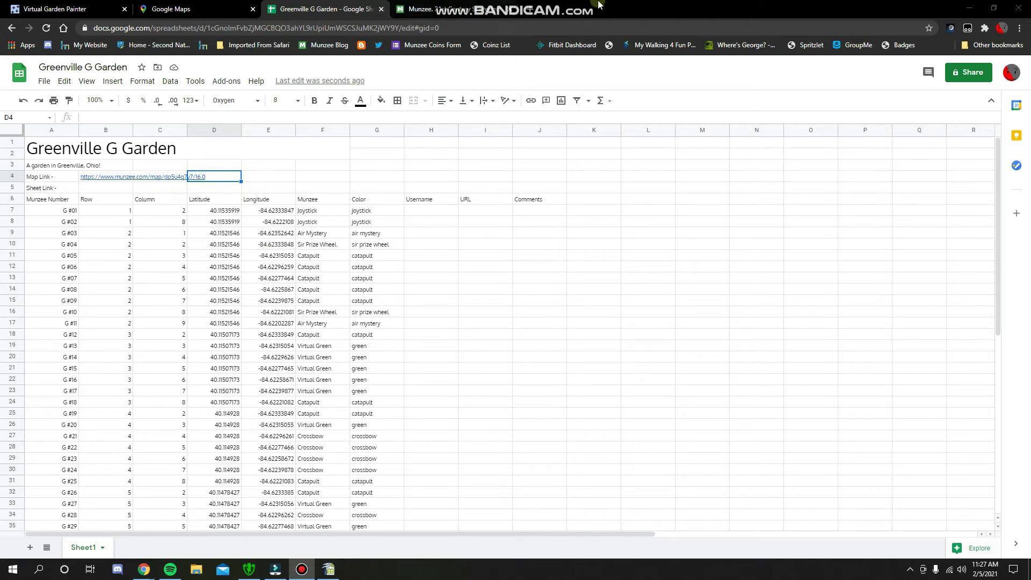
pyautogui.click(400, 178)
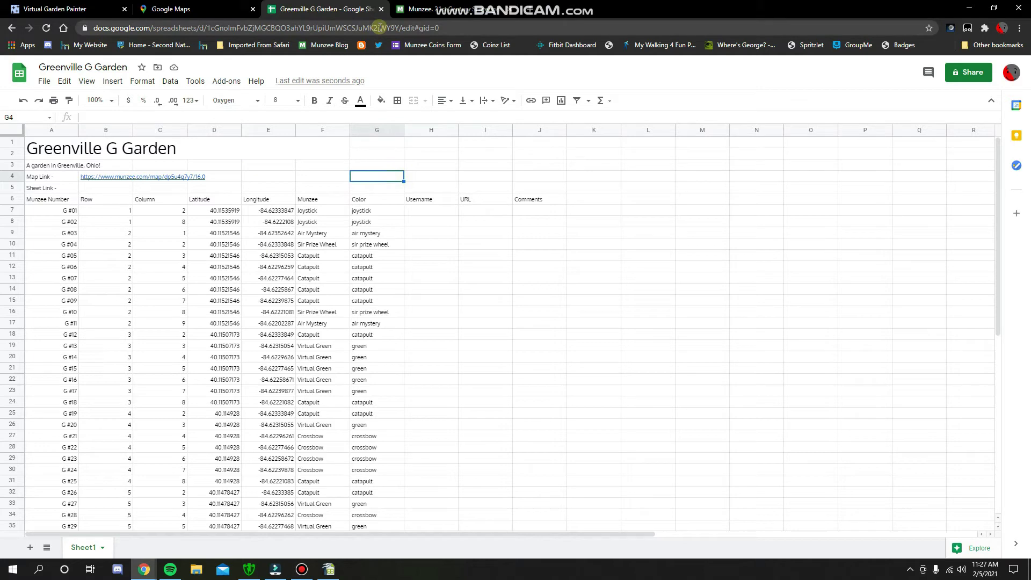
# Open tinyurl.com in a new browser tab.
pyautogui.click(531, 7)
pyautogui.write('tinyurl.com')
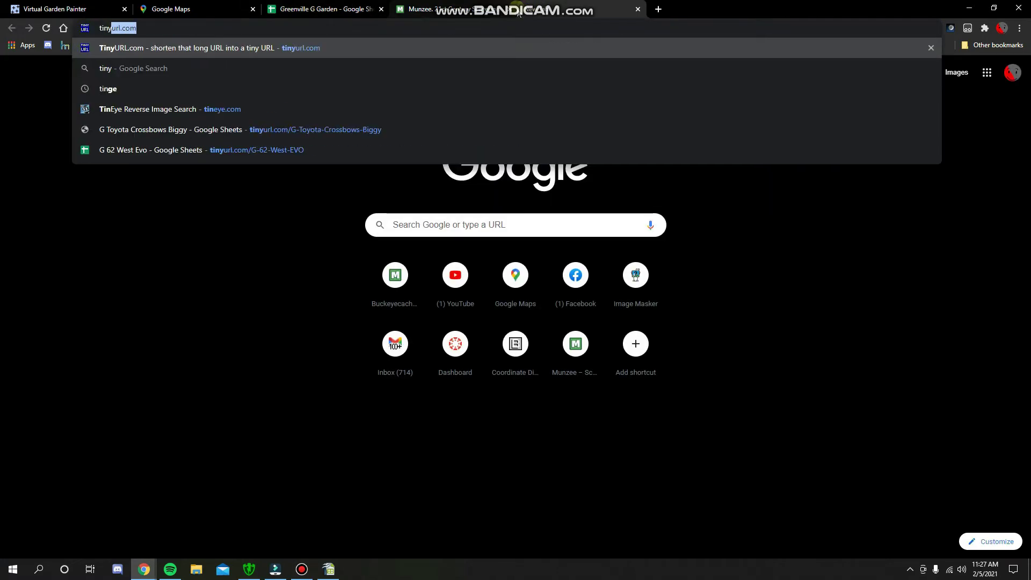
pyautogui.press('Return')
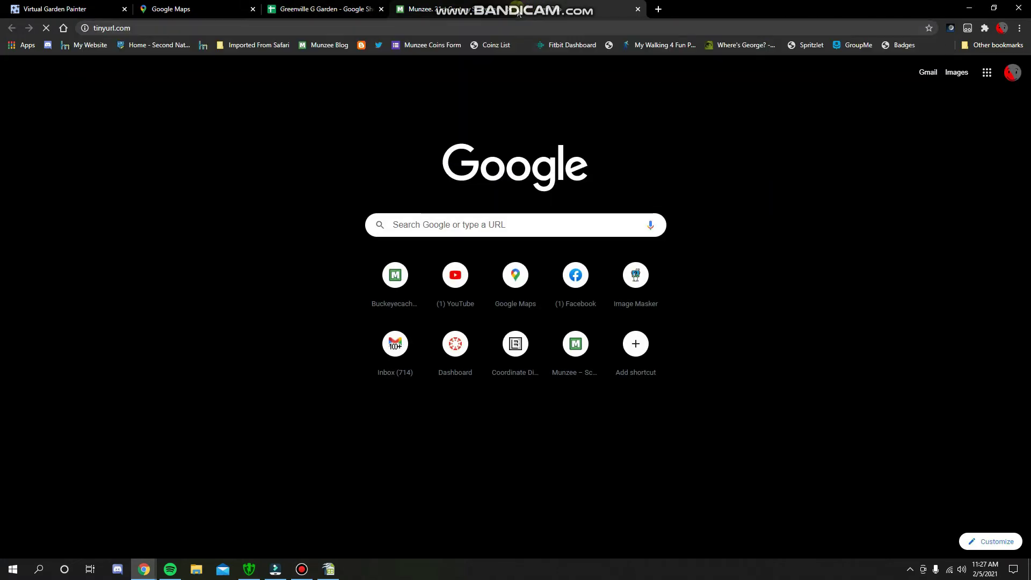
# Copy the garden spreadsheet's full web address and create a shortened TinyURL from it.
pyautogui.click(483, 10)
pyautogui.click(340, 10)
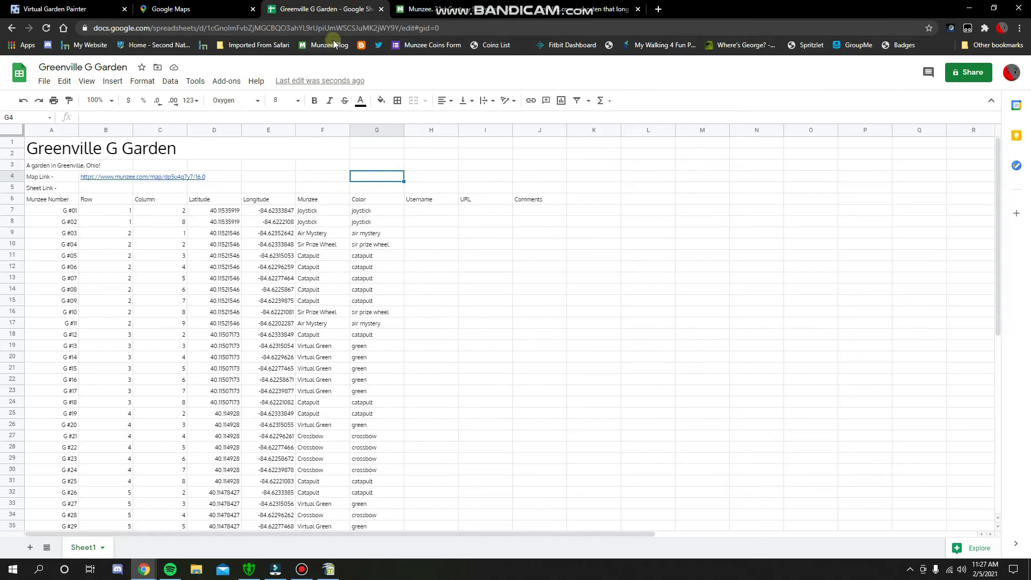
pyautogui.click(337, 28)
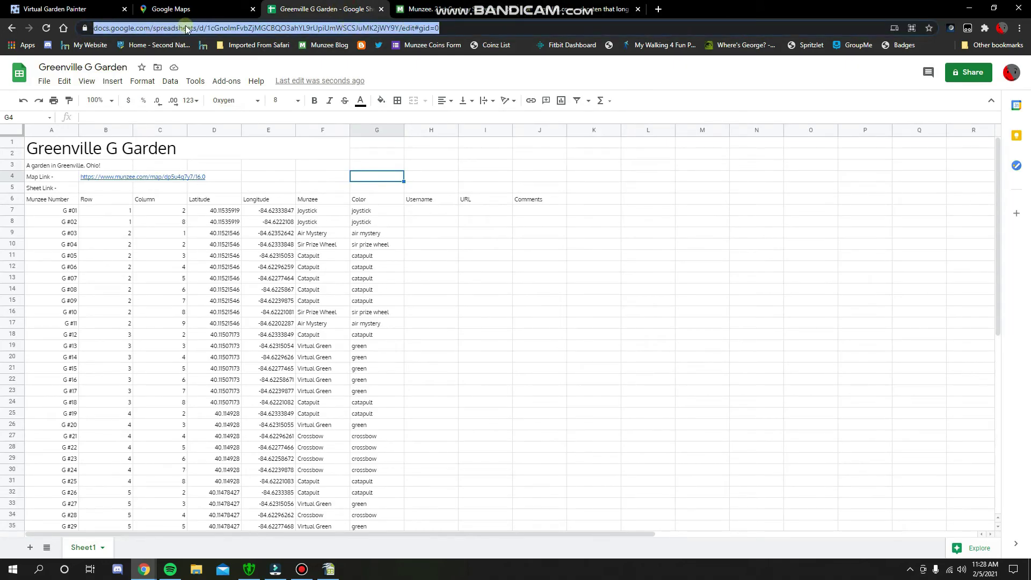
pyautogui.click(577, 4)
pyautogui.click(206, 206)
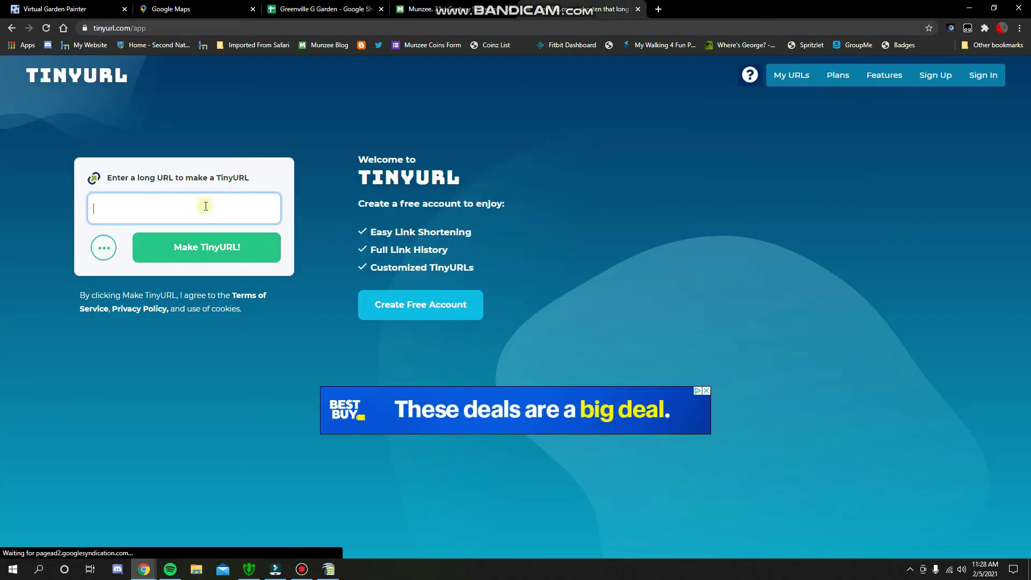
pyautogui.hotkey('ctrl', 'v')
pyautogui.click(250, 246)
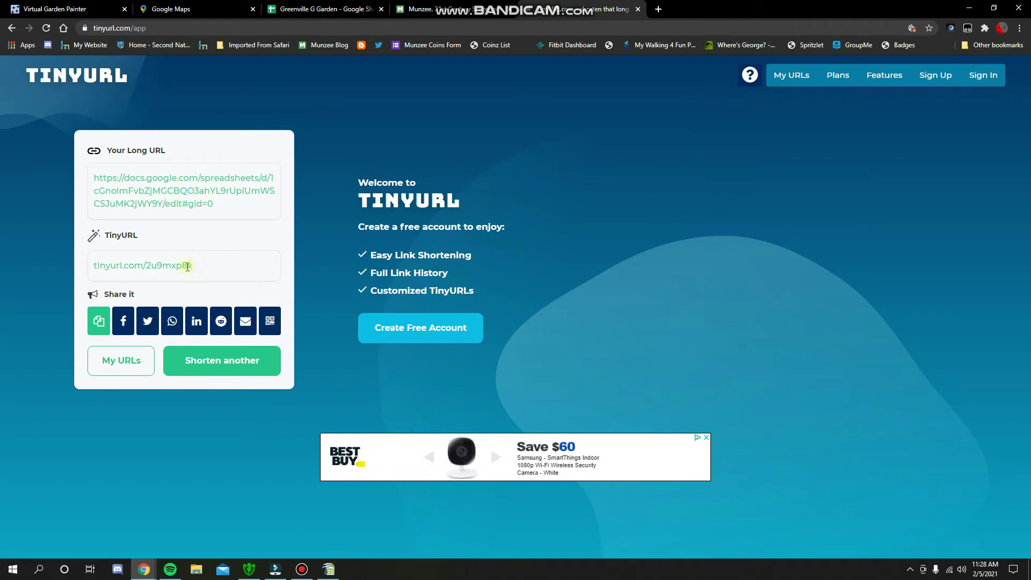
# Copy the shortened TinyURL and paste it into cell B5 beside Sheet Link in the garden spreadsheet.
pyautogui.moveTo(187, 266); pyautogui.dragTo(82, 270)
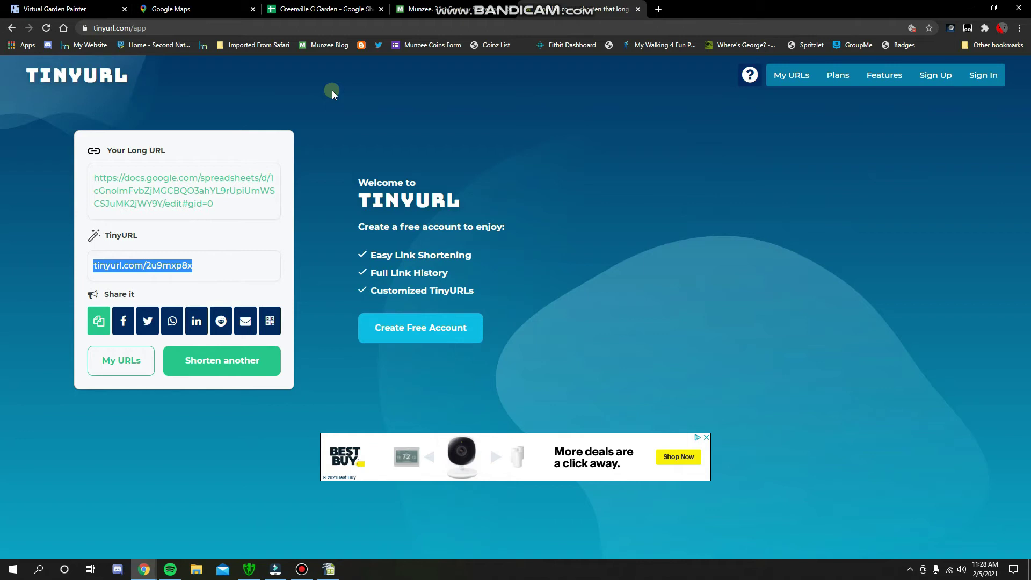
pyautogui.click(407, 5)
pyautogui.click(322, 9)
pyautogui.click(89, 184)
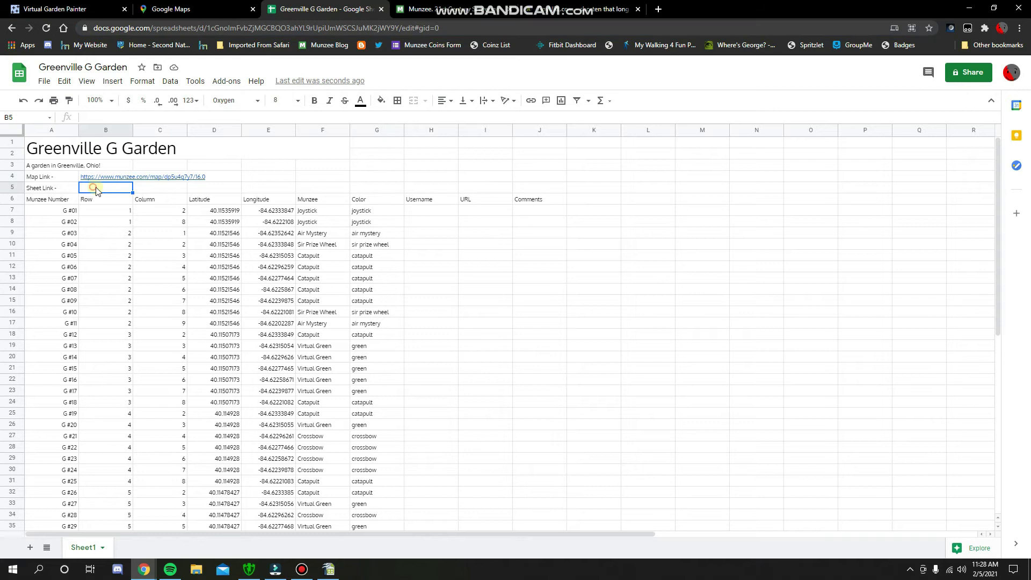
pyautogui.hotkey('ctrl', 'v')
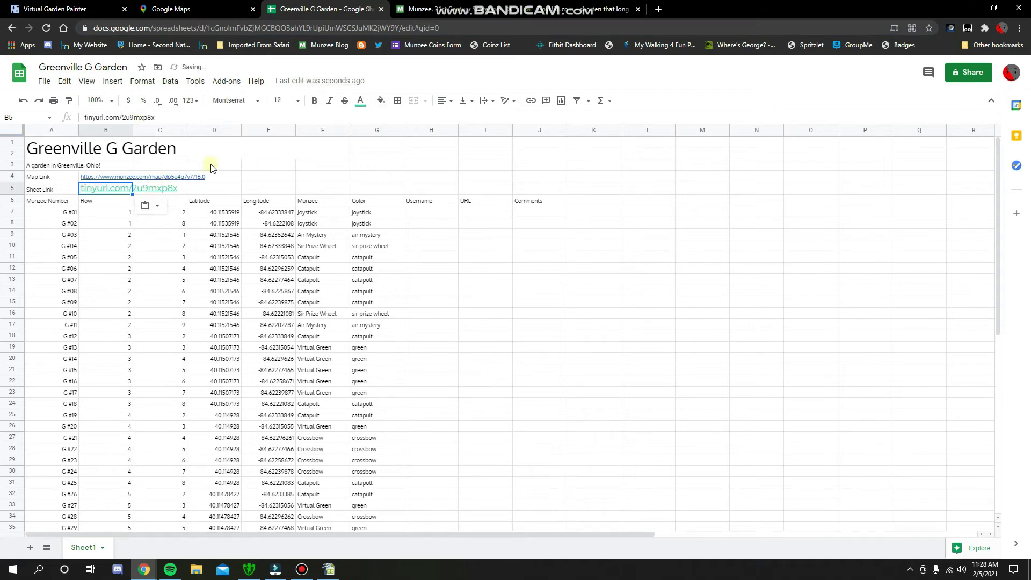
pyautogui.click(23, 100)
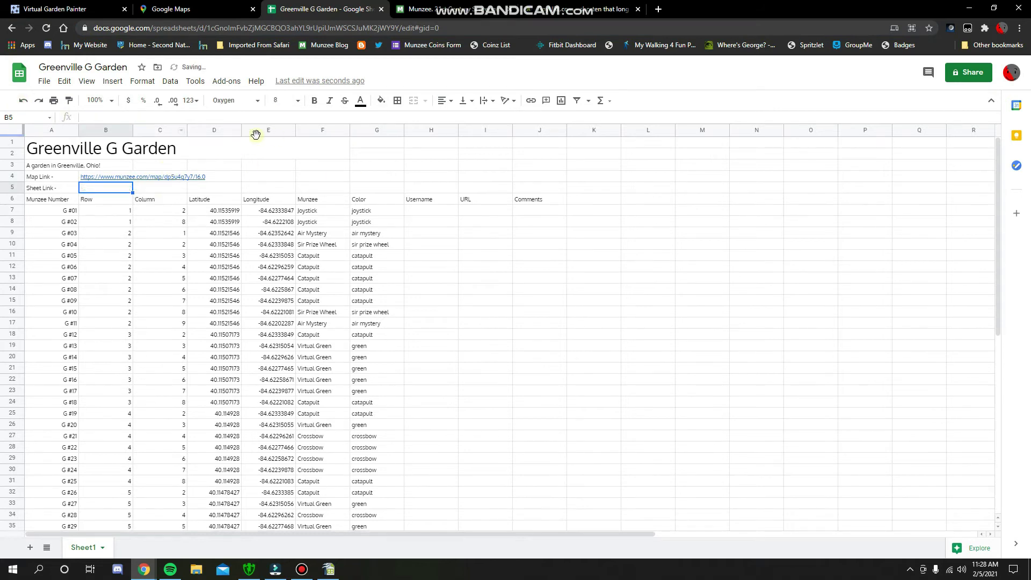
pyautogui.hotkey('ctrl', 'v')
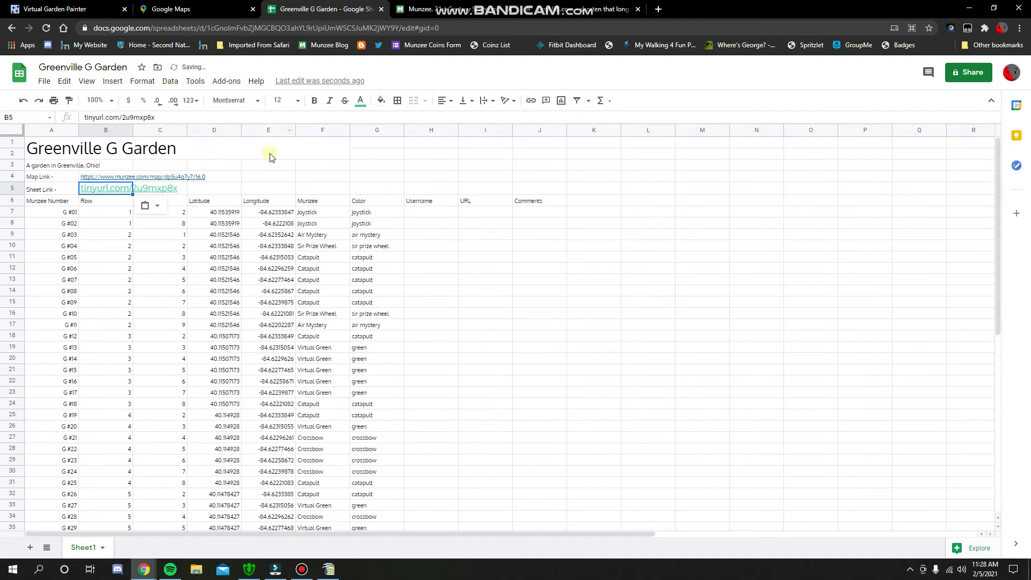
# Format the sheet link in B5 with the Oxygen font, dark blue text and font size 10.
pyautogui.click(237, 100)
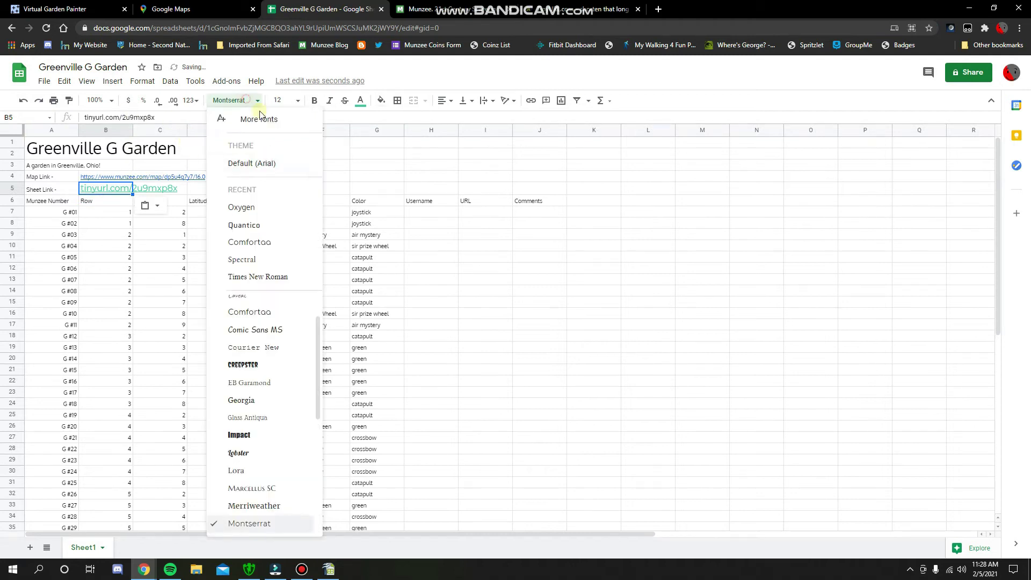
pyautogui.click(242, 205)
pyautogui.click(360, 101)
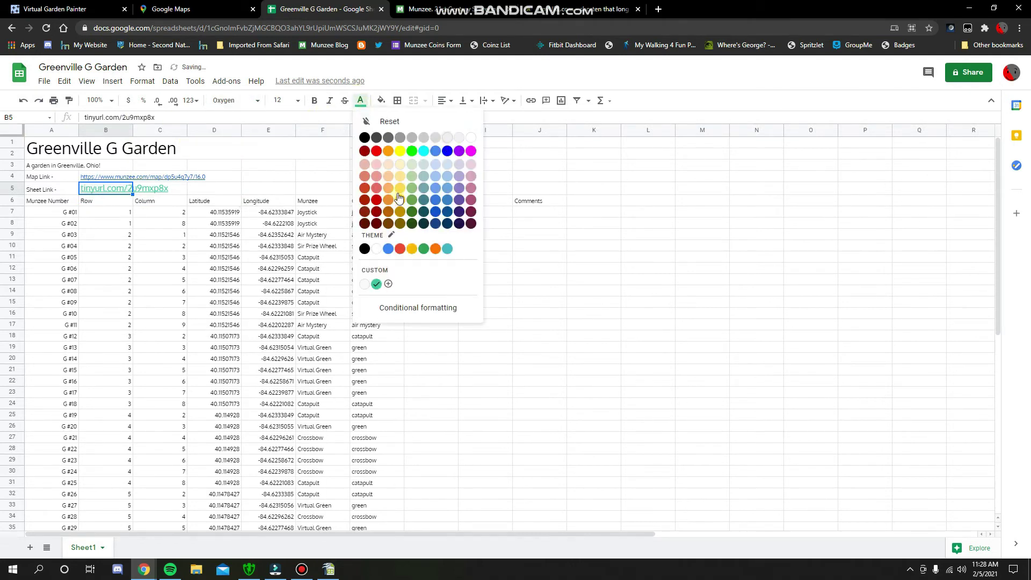
pyautogui.click(362, 138)
pyautogui.click(123, 181)
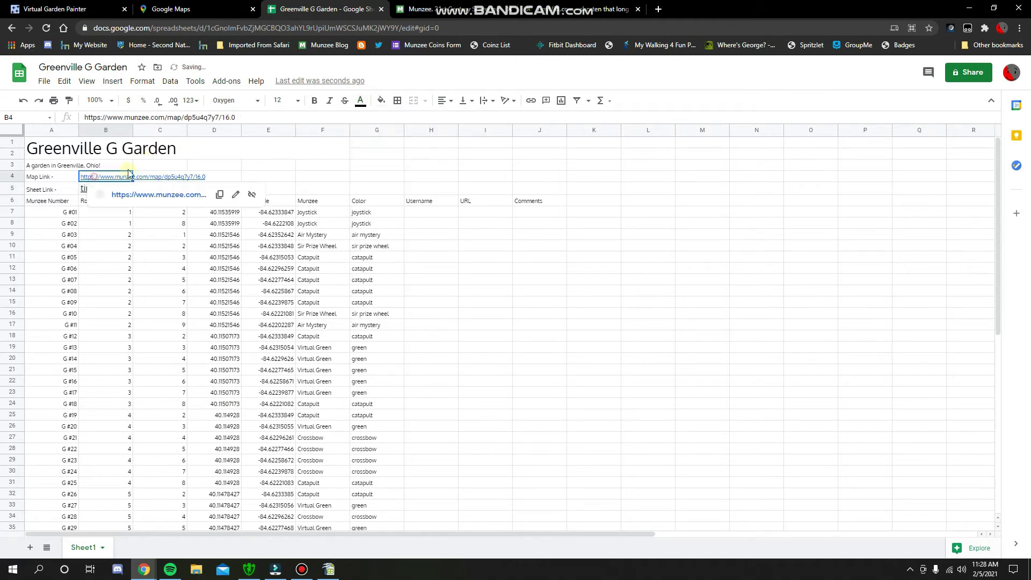
pyautogui.click(360, 100)
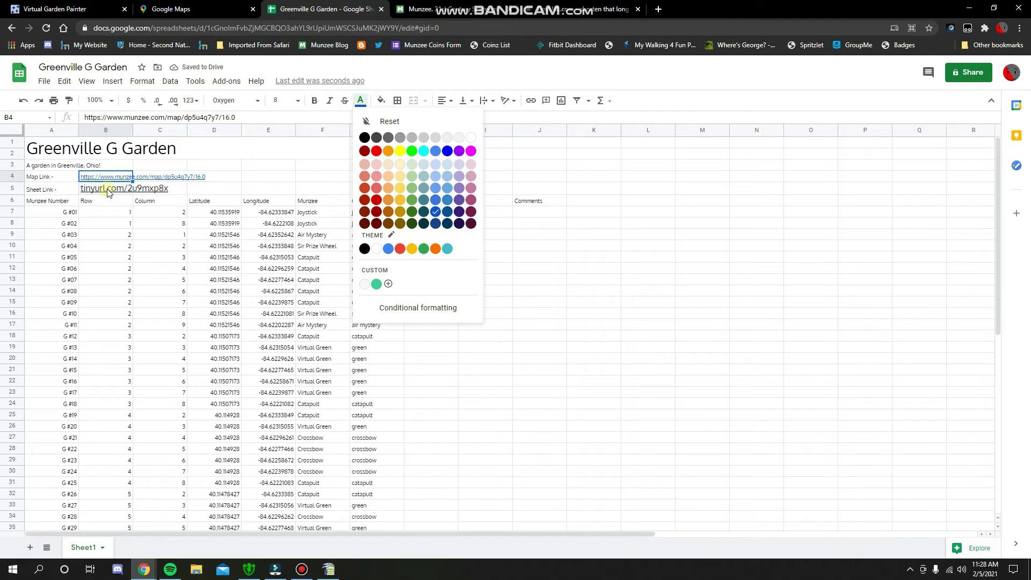
pyautogui.click(110, 189)
pyautogui.click(361, 101)
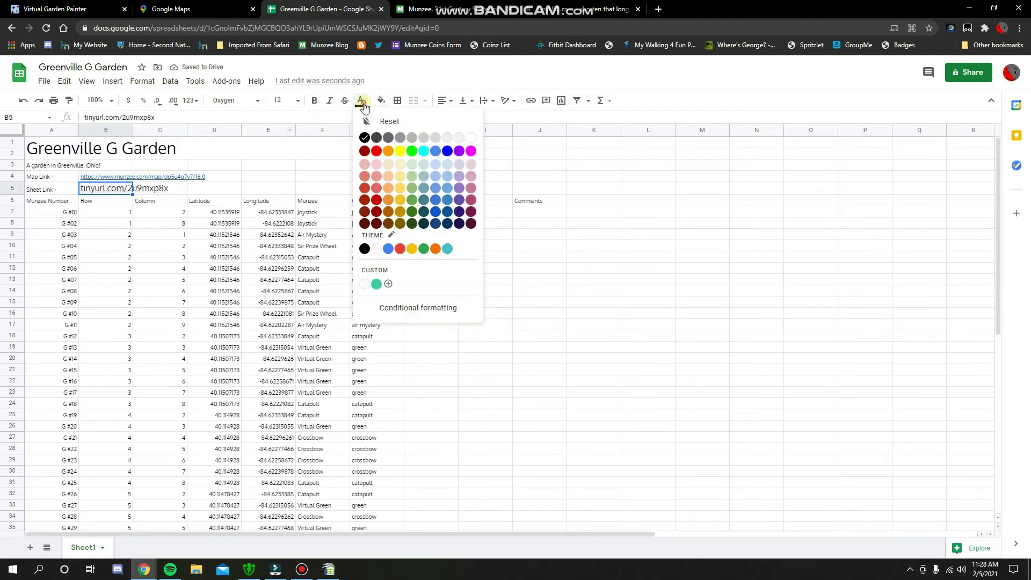
pyautogui.click(435, 200)
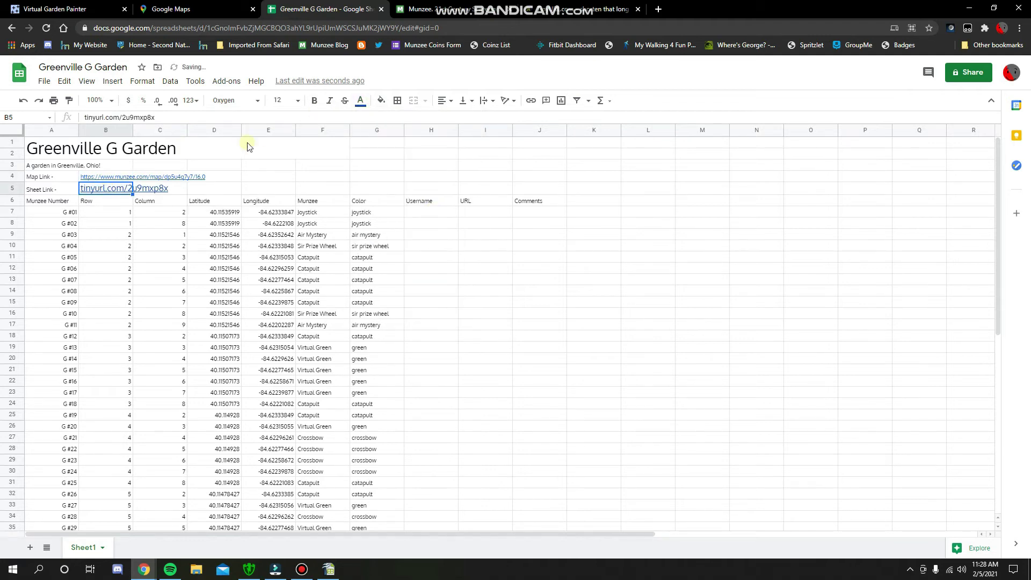
pyautogui.click(282, 101)
pyautogui.click(280, 187)
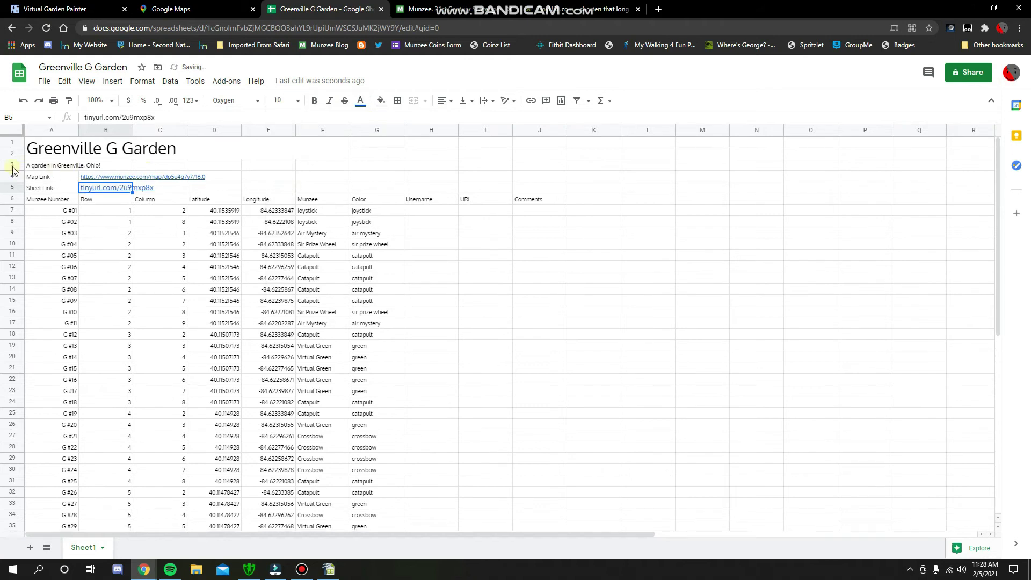
# Set the font size of the whole sheet to 10.
pyautogui.click(14, 132)
pyautogui.click(282, 100)
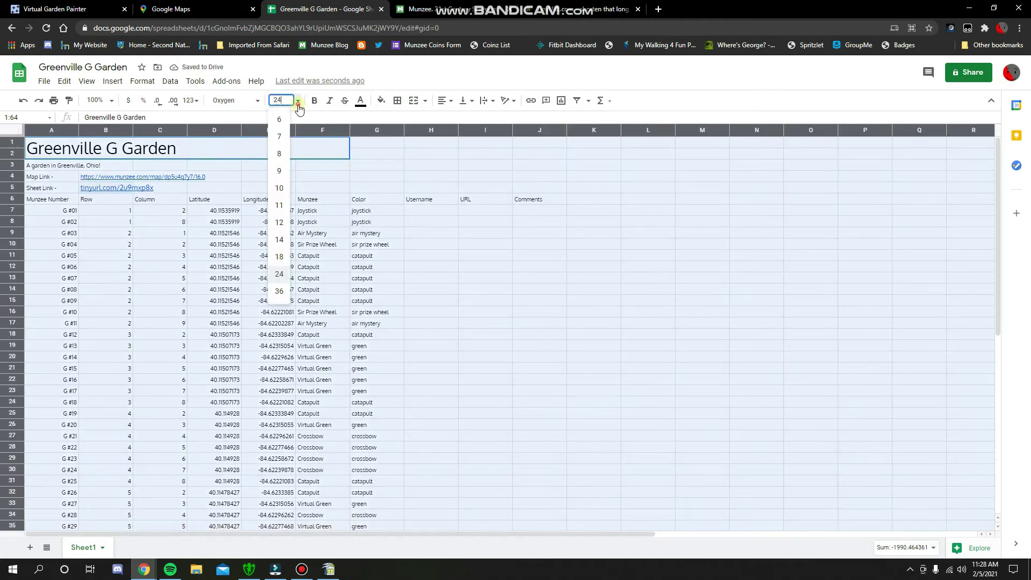
pyautogui.click(281, 189)
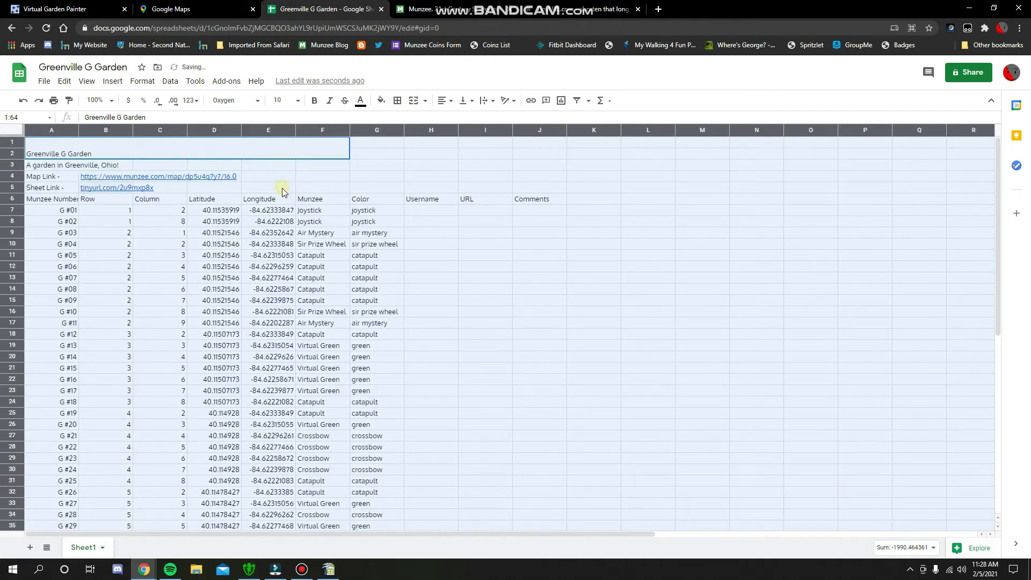
# Set the Greenville G Garden title in the merged cell A1:F2 to font size 24.
pyautogui.click(318, 167)
pyautogui.click(51, 154)
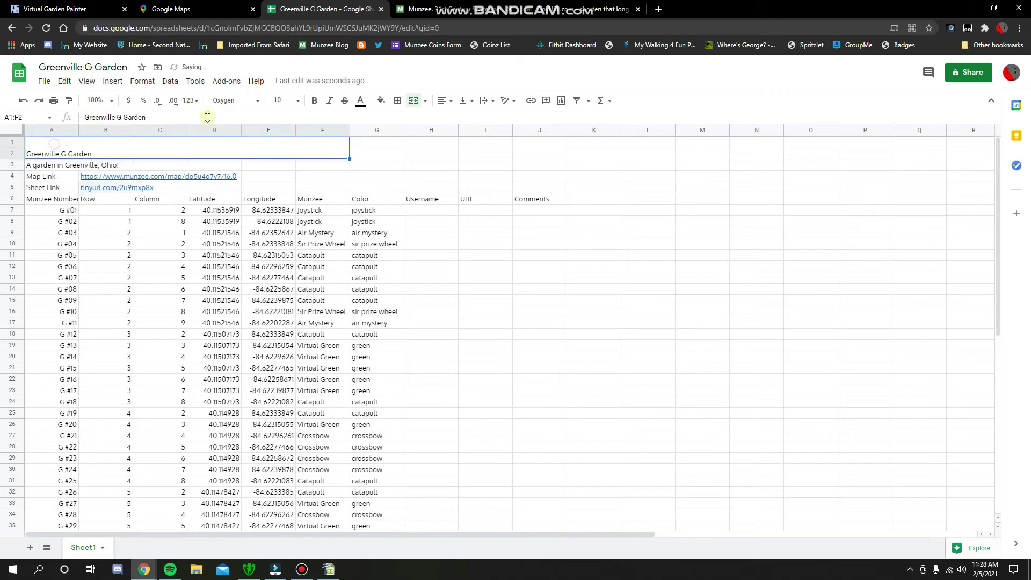
pyautogui.click(298, 101)
pyautogui.click(281, 266)
pyautogui.click(528, 283)
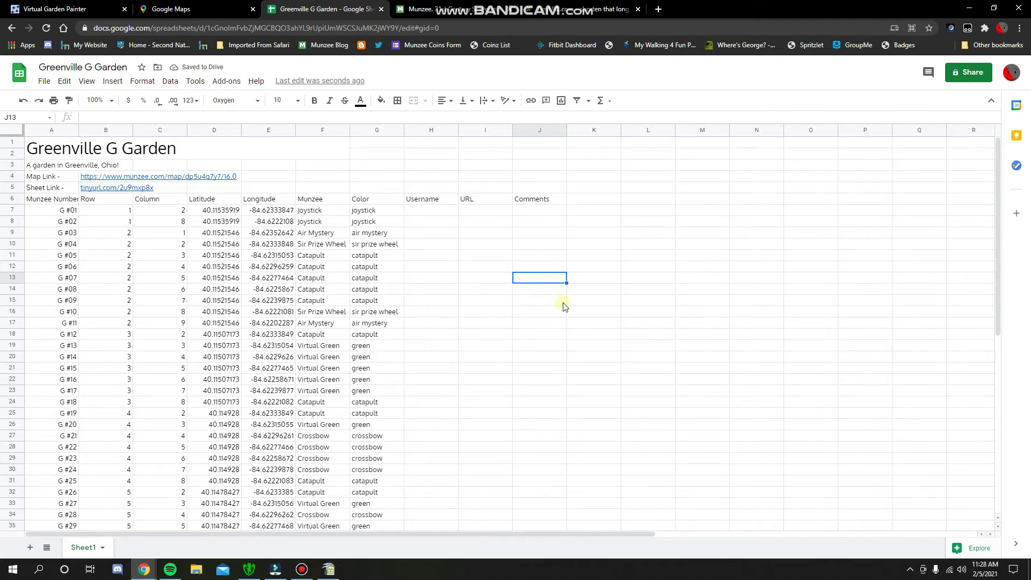
# Widen the Username column H, and merge cells H1:H2 and H4:H5 above it.
pyautogui.moveTo(456, 127); pyautogui.dragTo(492, 128)
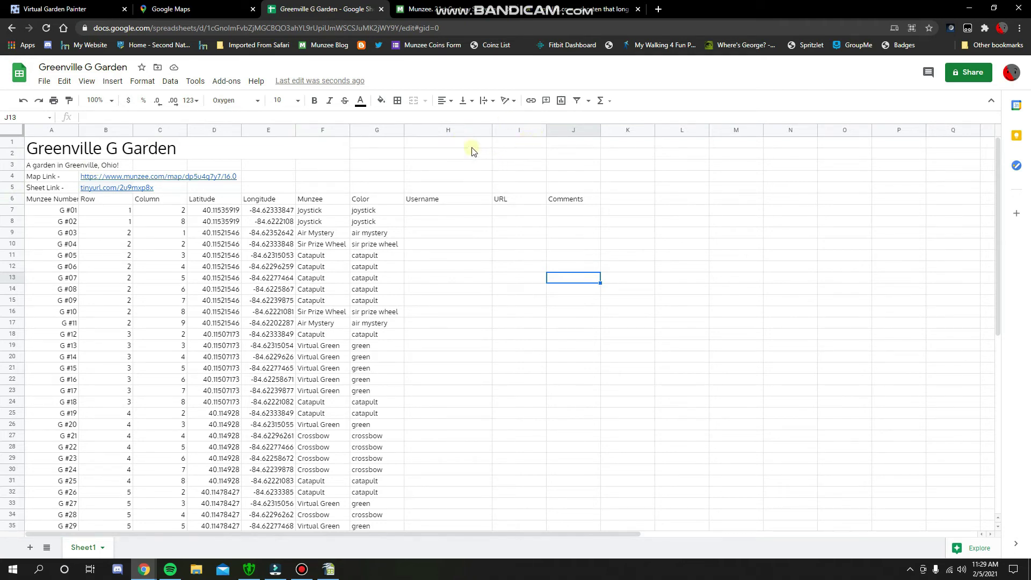
pyautogui.moveTo(474, 145); pyautogui.dragTo(475, 158)
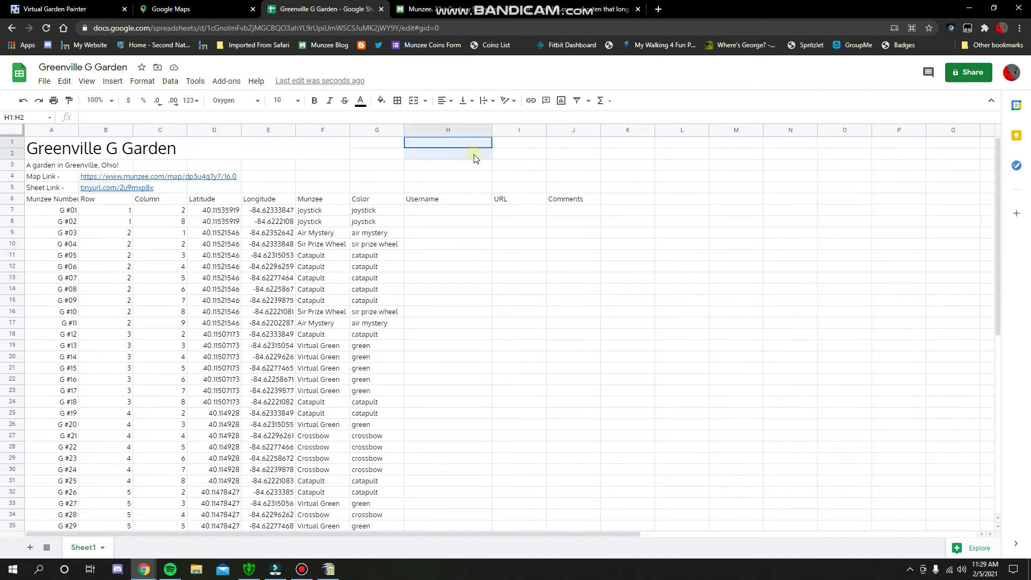
pyautogui.click(413, 100)
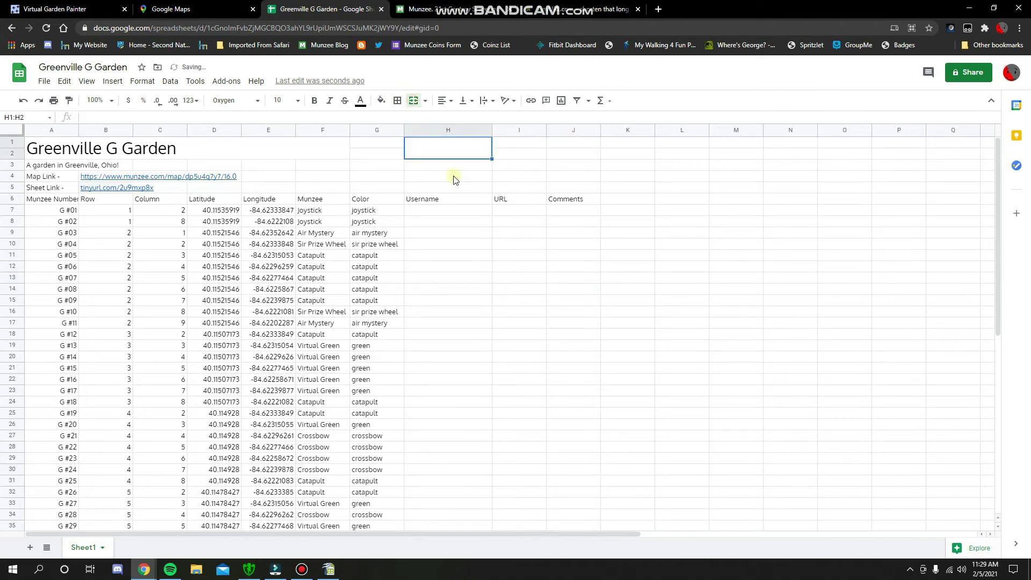
pyautogui.moveTo(453, 178); pyautogui.dragTo(450, 188)
pyautogui.click(413, 100)
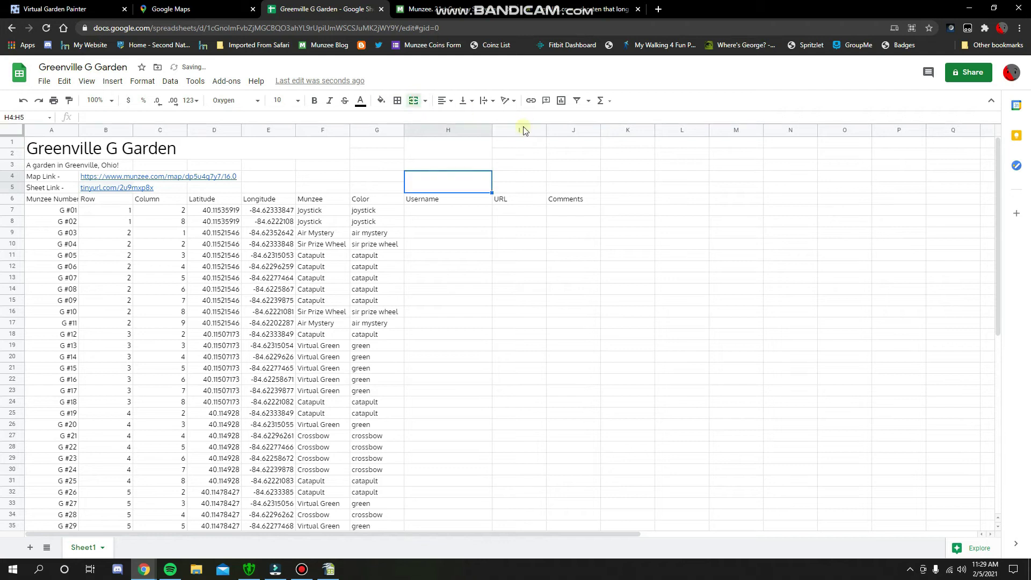
# Merge cells I1:I2, I4:I5, J1:J2 and J4:J5 as separate two-row blocks above the URL and Comments columns.
pyautogui.moveTo(520, 142)
pyautogui.mouseDown()
pyautogui.moveTo(524, 184)
pyautogui.moveTo(522, 155)
pyautogui.mouseUp()
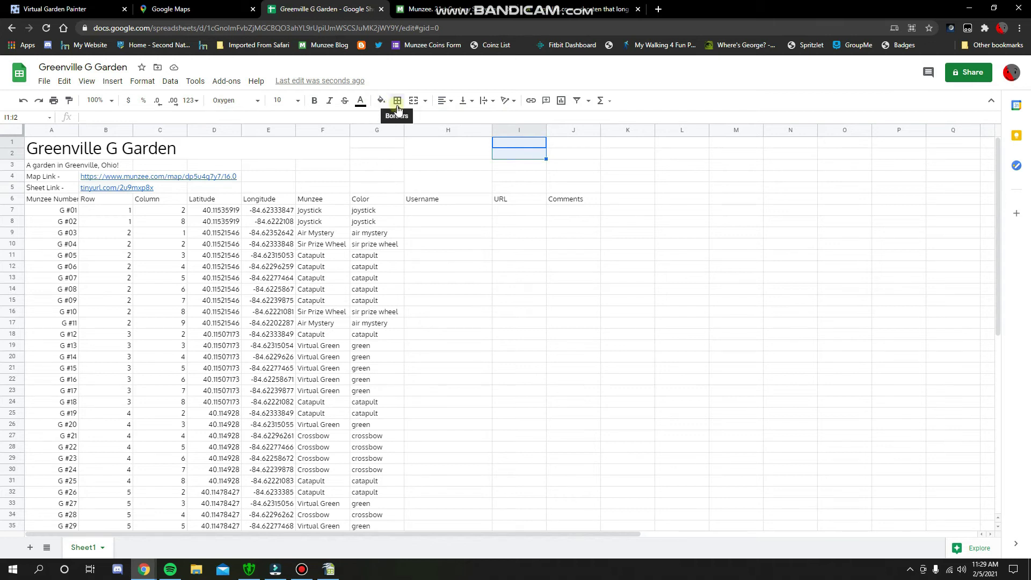
pyautogui.click(414, 100)
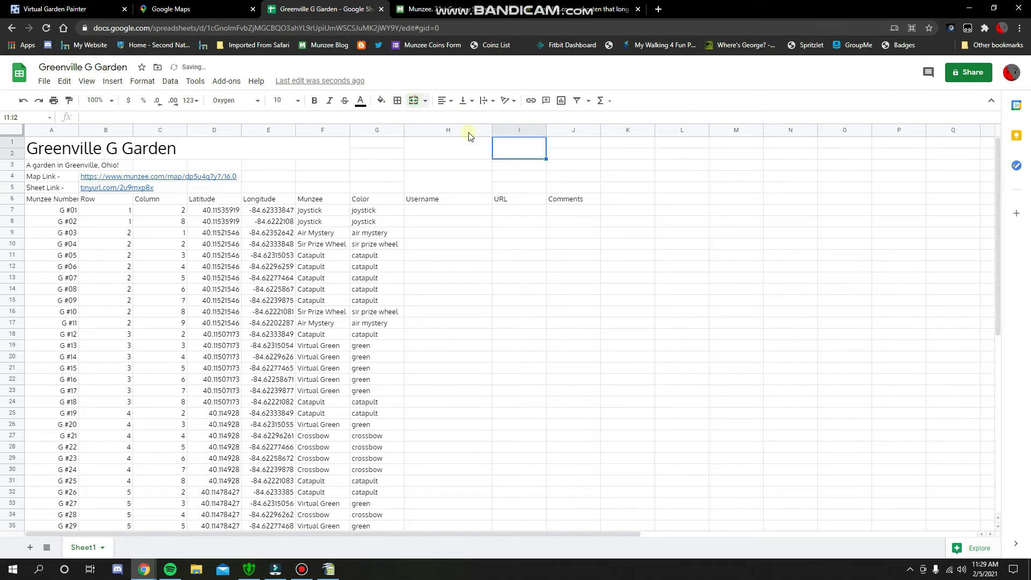
pyautogui.moveTo(510, 175); pyautogui.dragTo(511, 188)
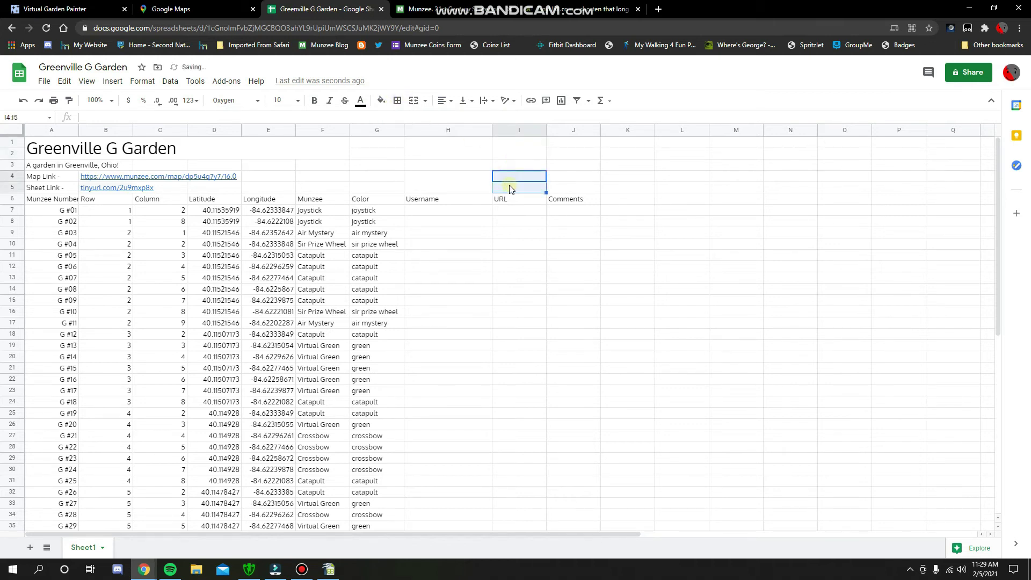
pyautogui.click(414, 101)
pyautogui.moveTo(564, 143); pyautogui.dragTo(575, 191)
pyautogui.click(414, 101)
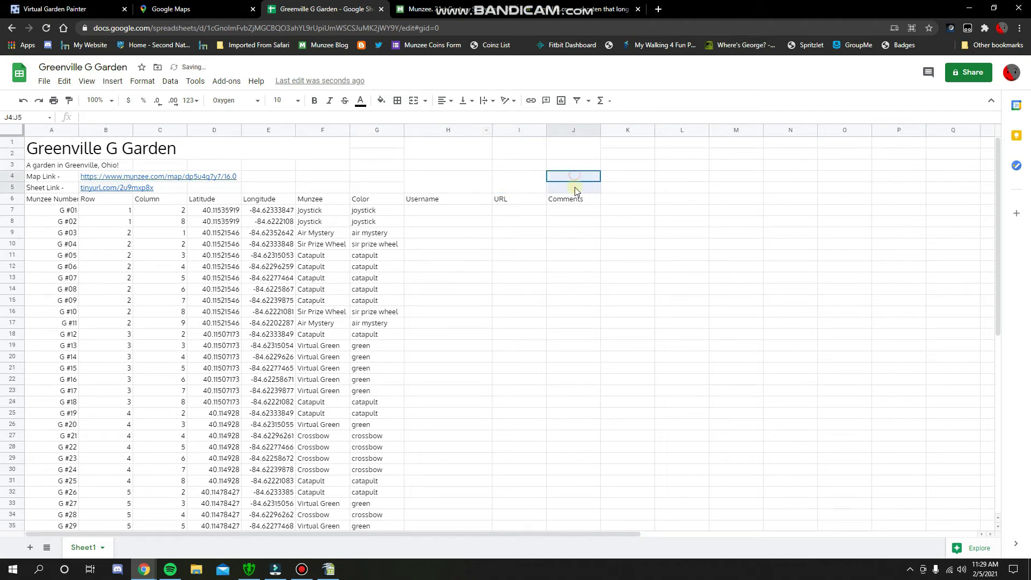
pyautogui.click(413, 101)
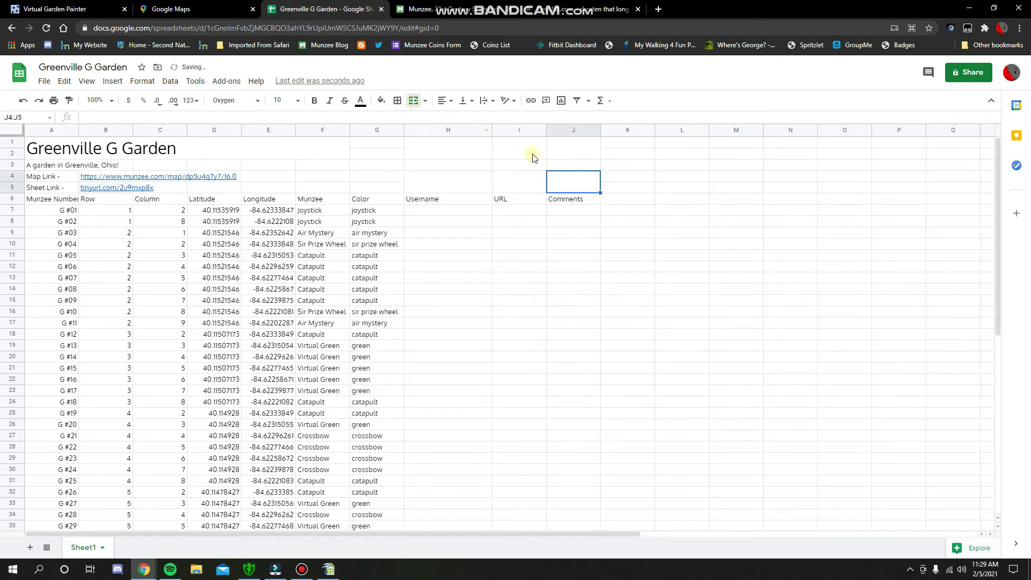
# Fill cells H3:J3 with black as a divider between the merged blocks.
pyautogui.click(430, 164)
pyautogui.moveTo(430, 165); pyautogui.dragTo(580, 168)
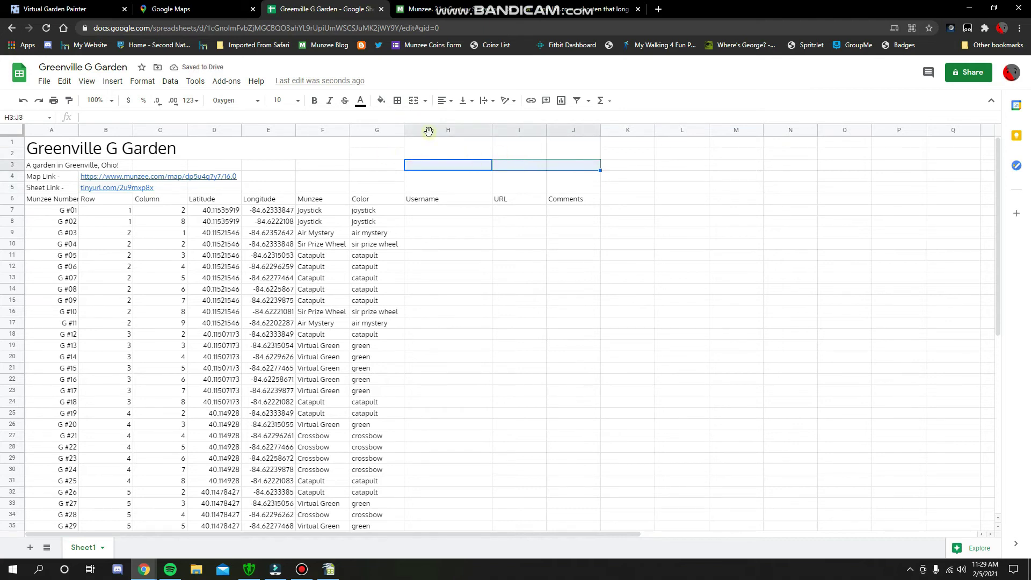
pyautogui.click(382, 100)
pyautogui.click(384, 133)
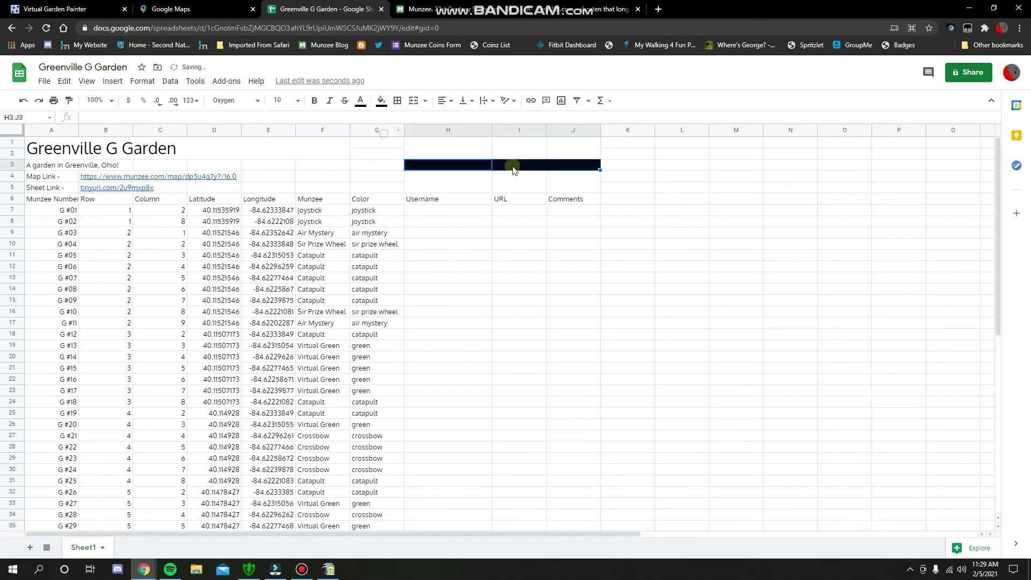
# Enter the label "Reserved:" in the merged cell H1:H2 at font size 18.
pyautogui.click(455, 150)
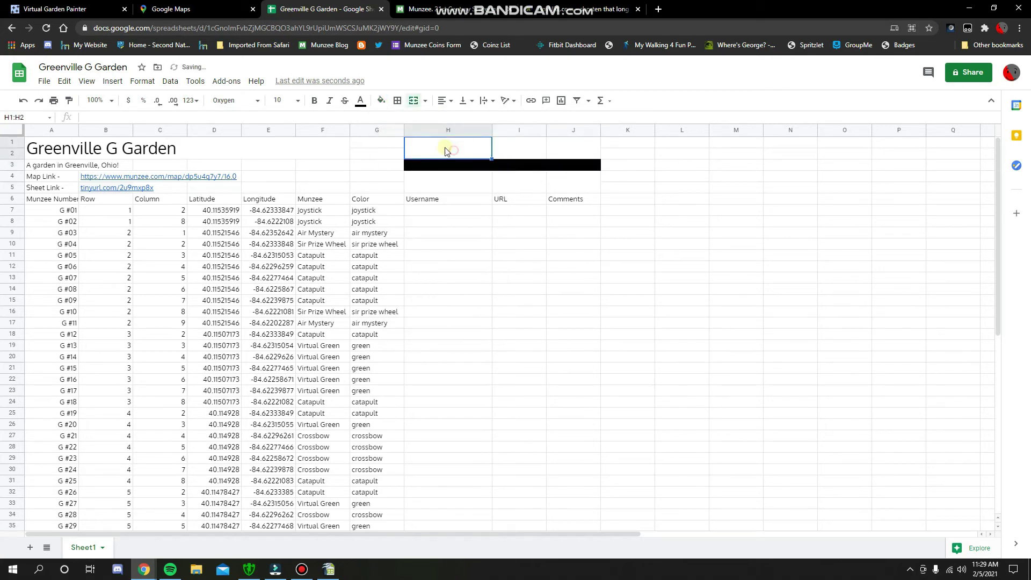
pyautogui.click(295, 100)
pyautogui.click(282, 252)
pyautogui.write('Re')
pyautogui.write('served:')
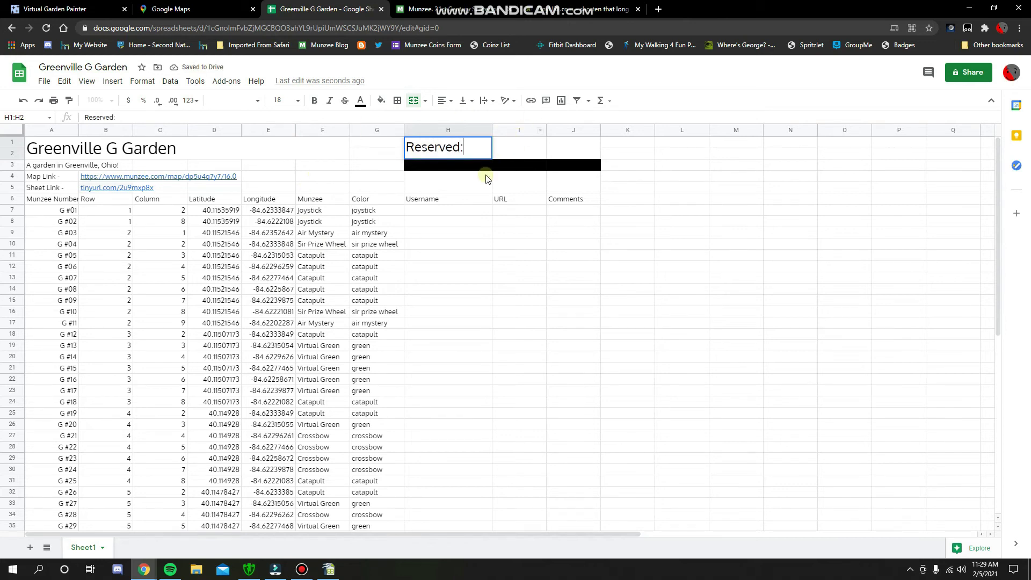
# Enter the label "Deployed:" in the merged cell H4:H5 and set its font size to 18.
pyautogui.click(482, 188)
pyautogui.write('Deploy')
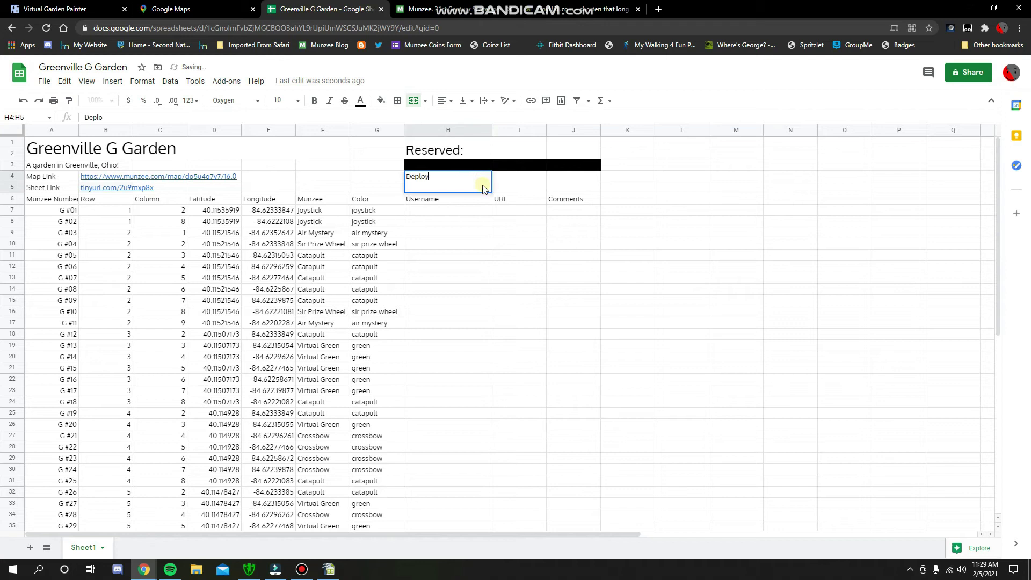
pyautogui.write('ed:')
pyautogui.click(557, 220)
pyautogui.click(486, 189)
pyautogui.click(282, 100)
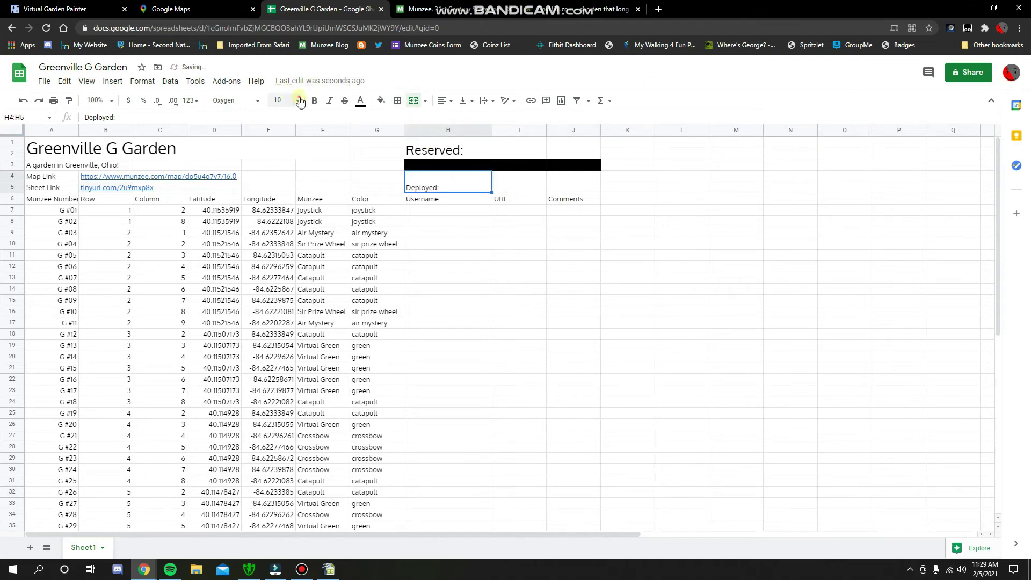
pyautogui.click(279, 257)
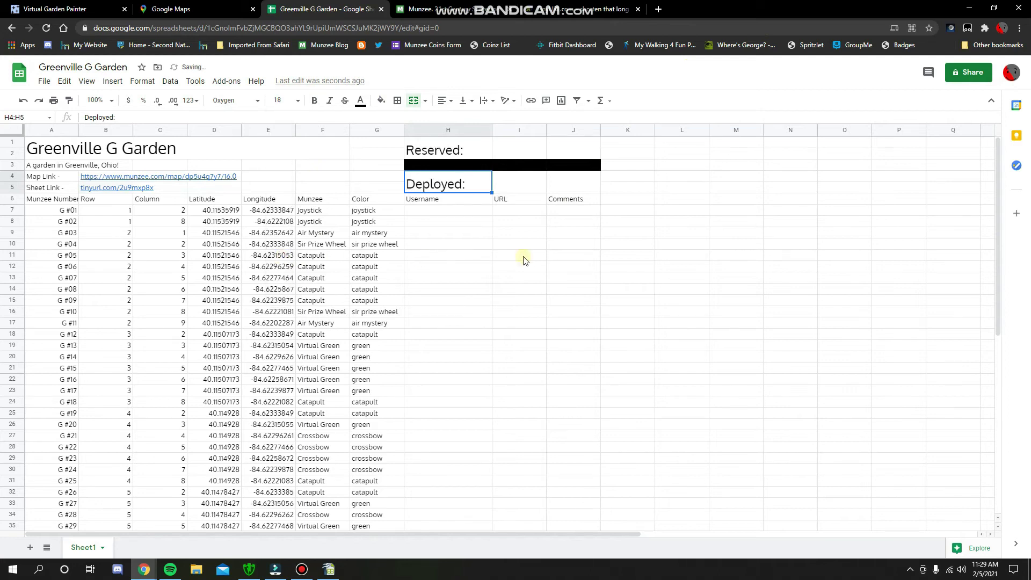
pyautogui.click(571, 255)
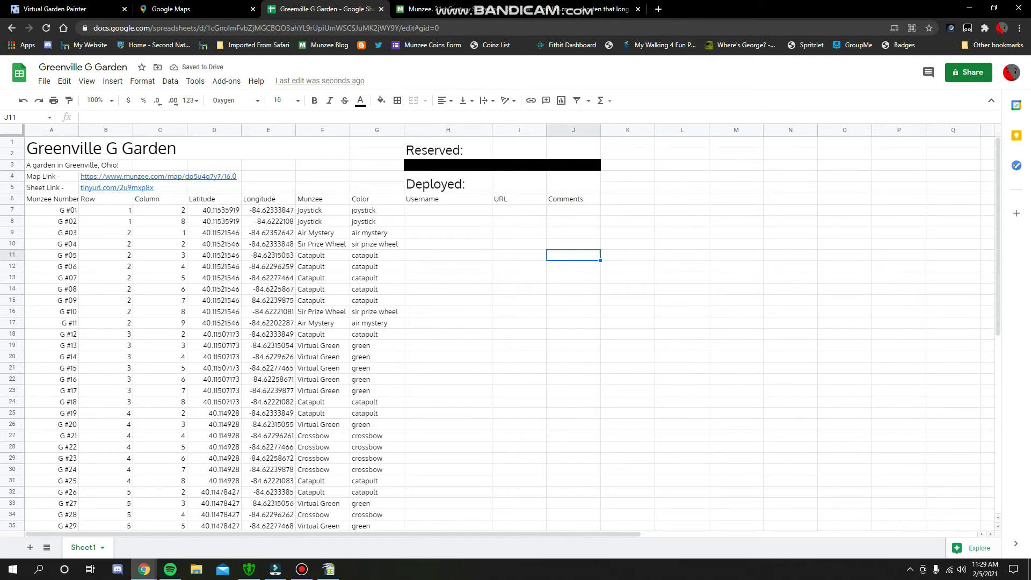
# Enter the formula =countif(H7:H,"<>") in the merged cell I1:I2 to count the filled Username cells.
pyautogui.click(443, 214)
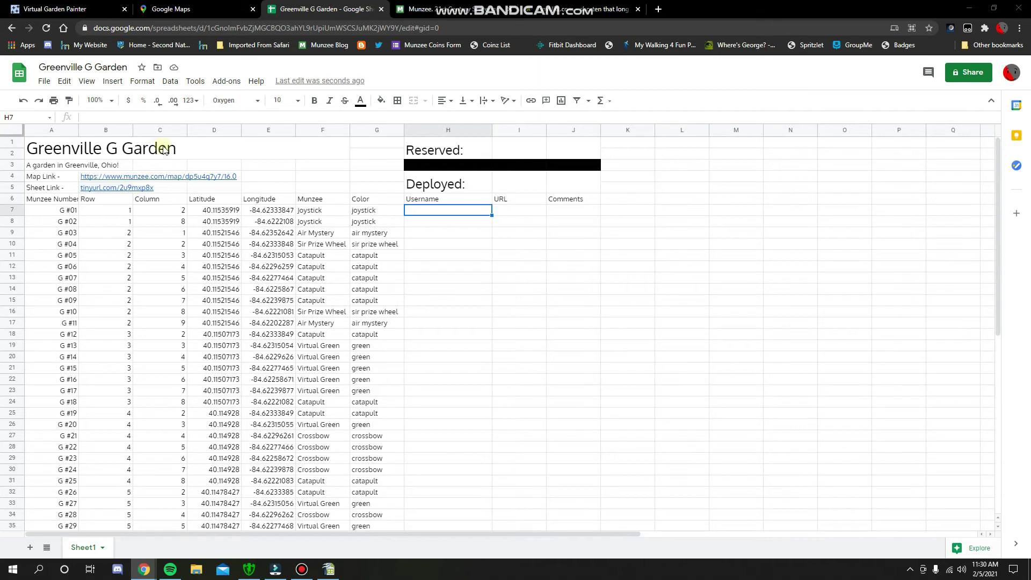
pyautogui.click(518, 146)
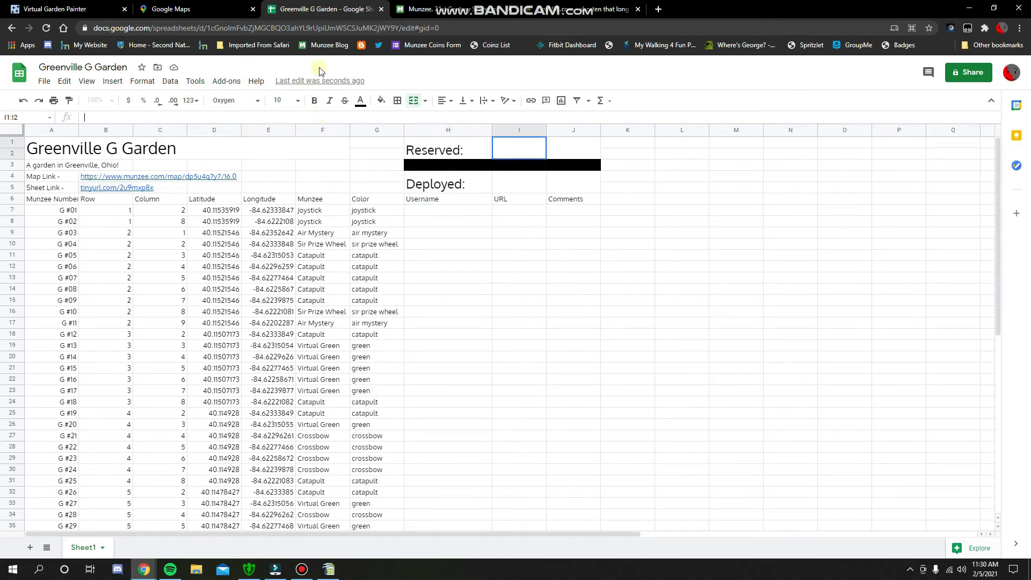
pyautogui.write('=countif')
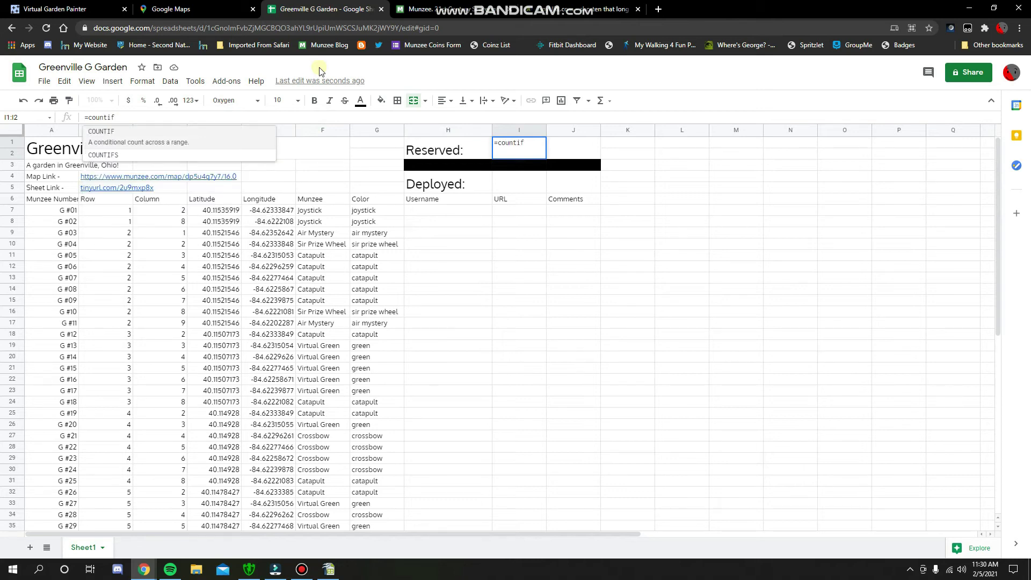
pyautogui.write('(H')
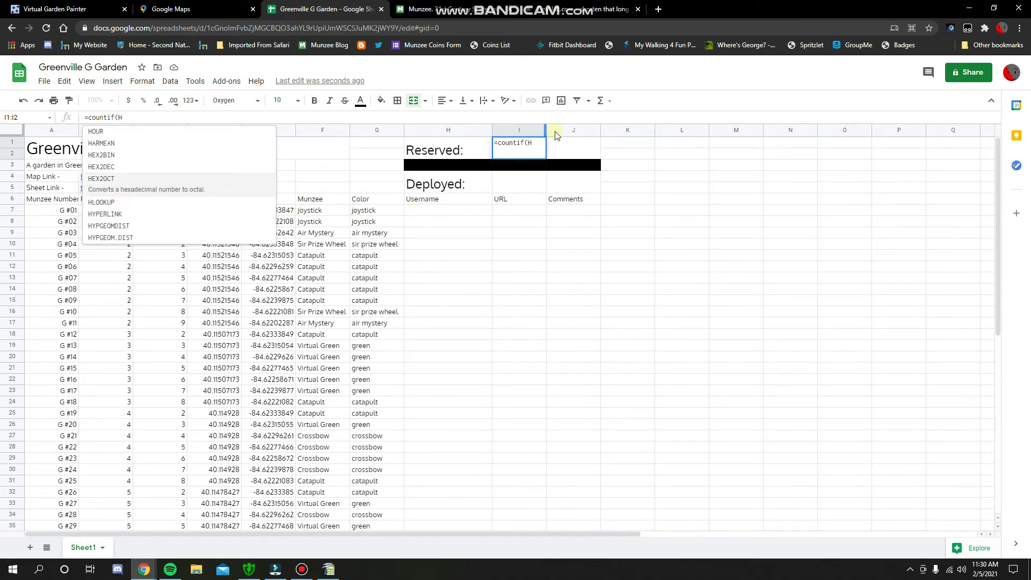
pyautogui.write('7:')
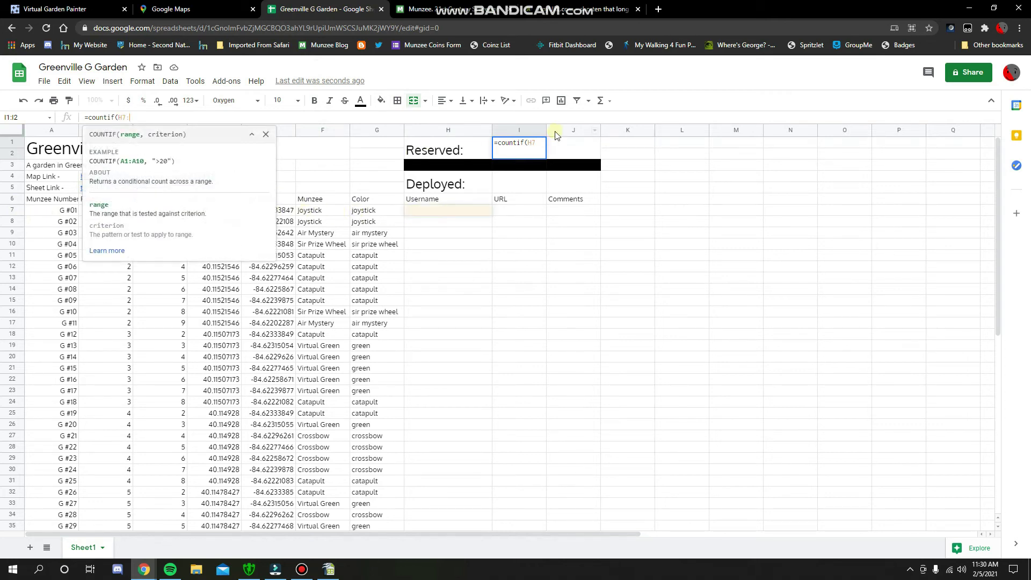
pyautogui.write('H')
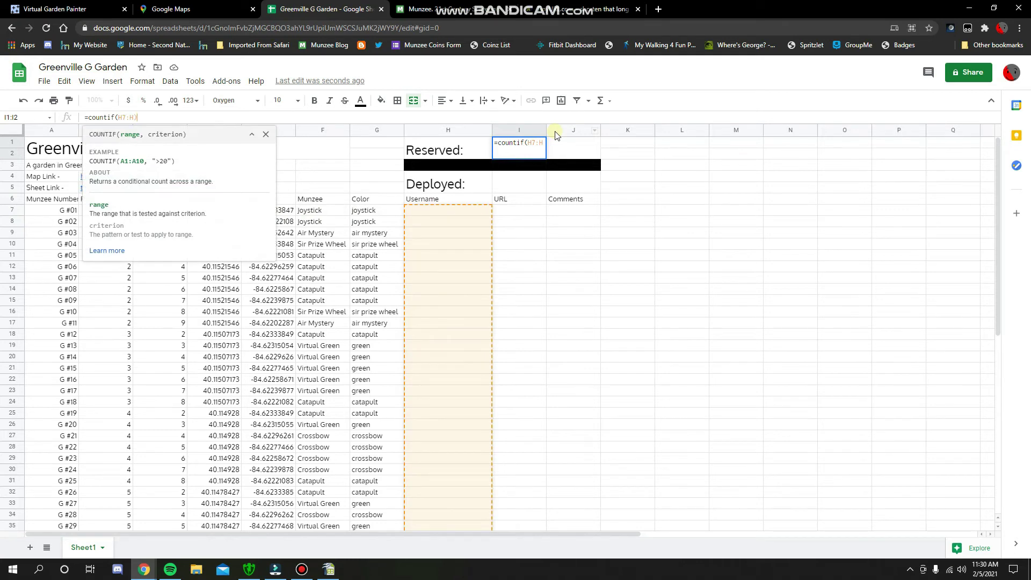
pyautogui.write(')')
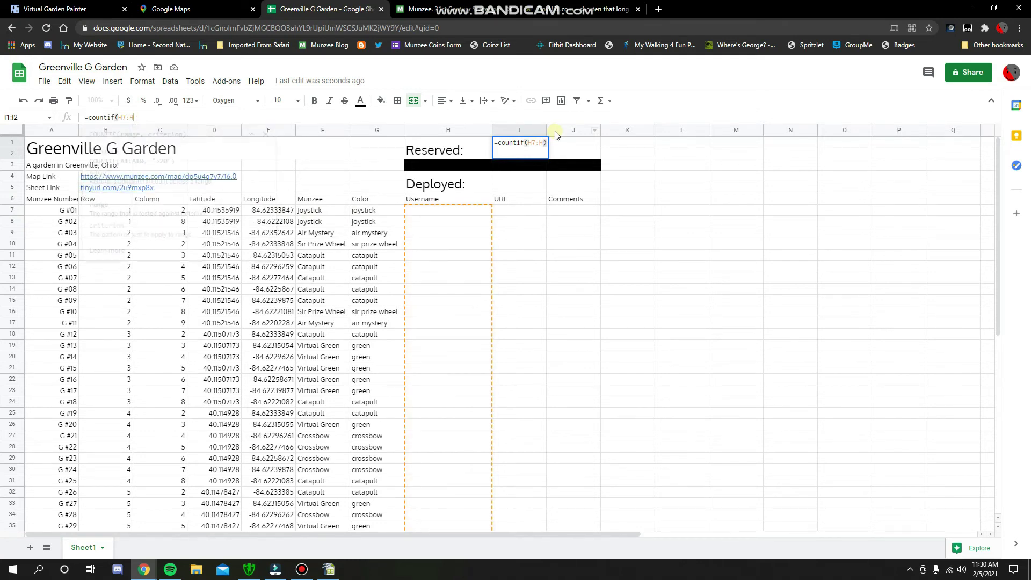
pyautogui.press('BackSpace')
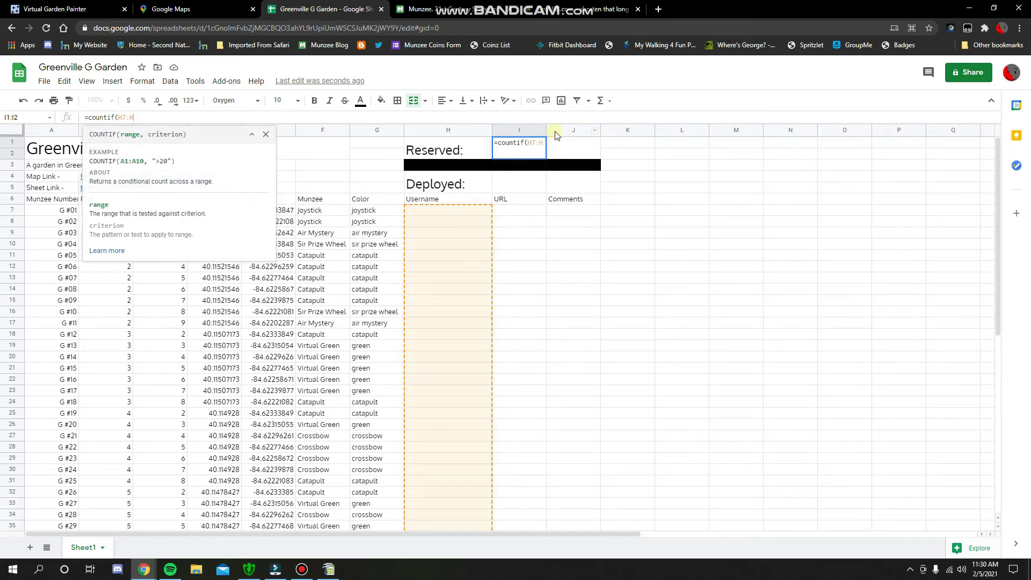
pyautogui.write(',')
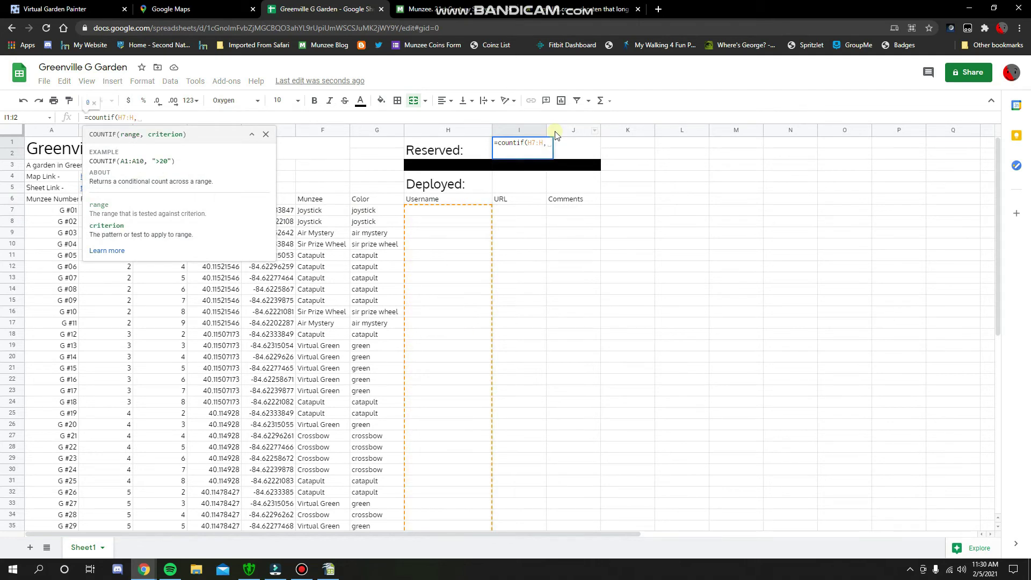
pyautogui.write('"')
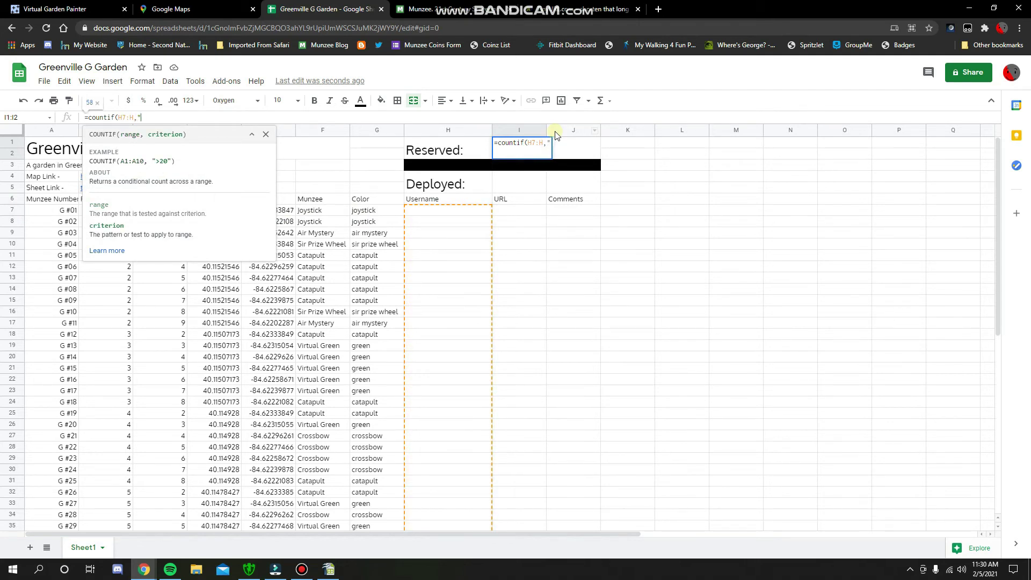
pyautogui.write('<>")')
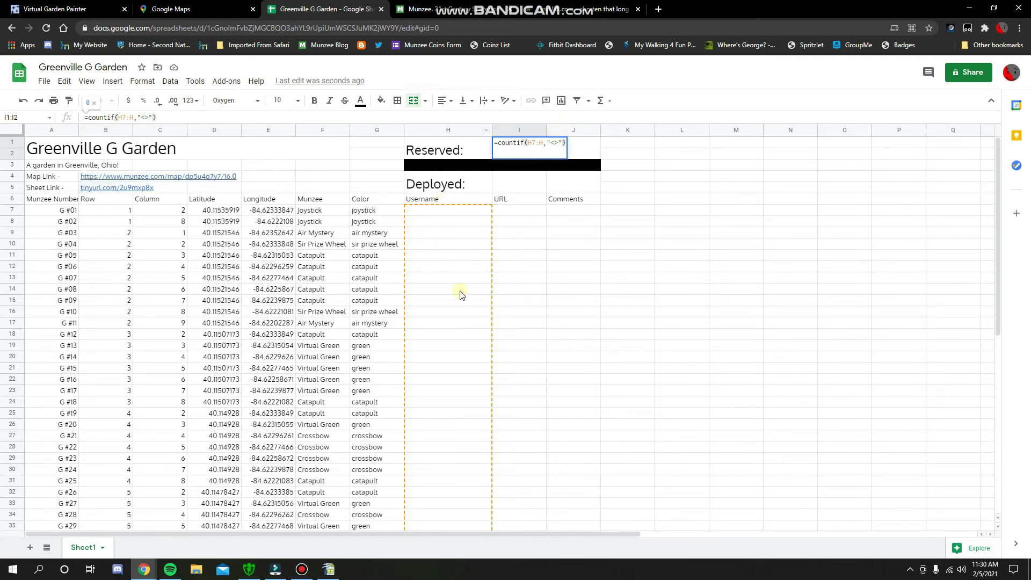
pyautogui.press('Return')
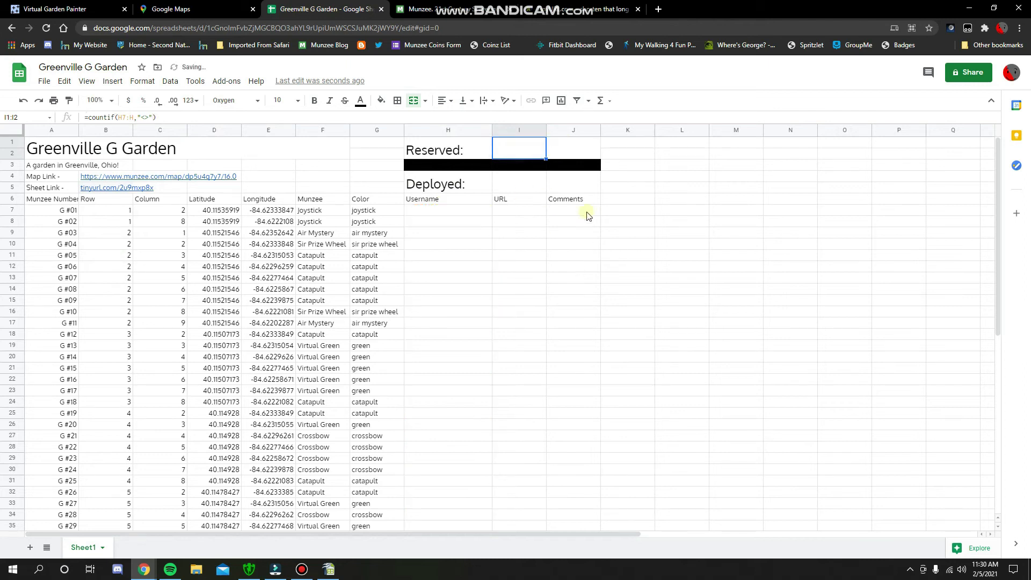
# Test the reserved count by entering "hello" in H10 and "hi" in H15 of the Username column.
pyautogui.click(444, 247)
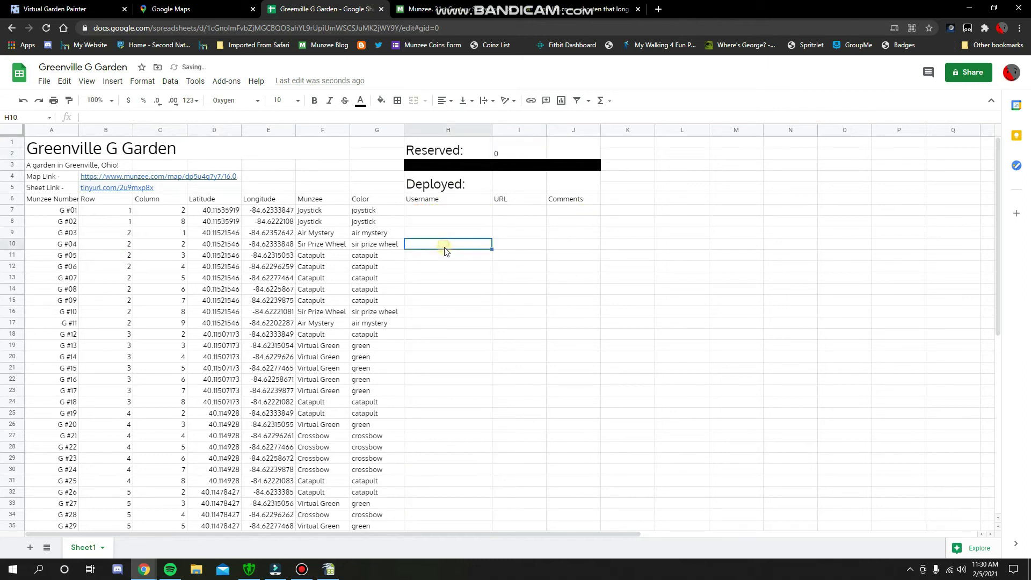
pyautogui.write('h')
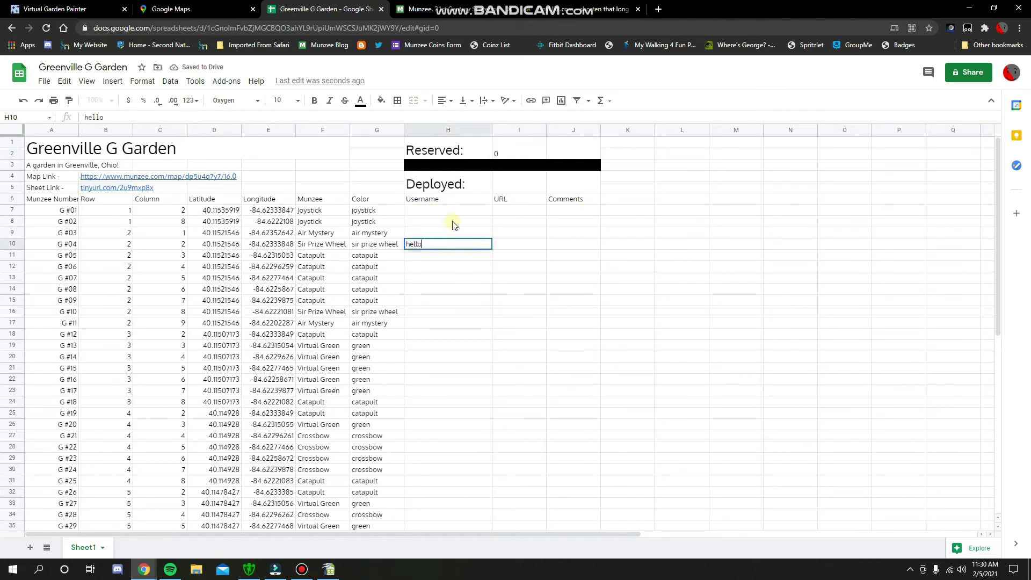
pyautogui.write('ello')
pyautogui.click(588, 268)
pyautogui.click(444, 297)
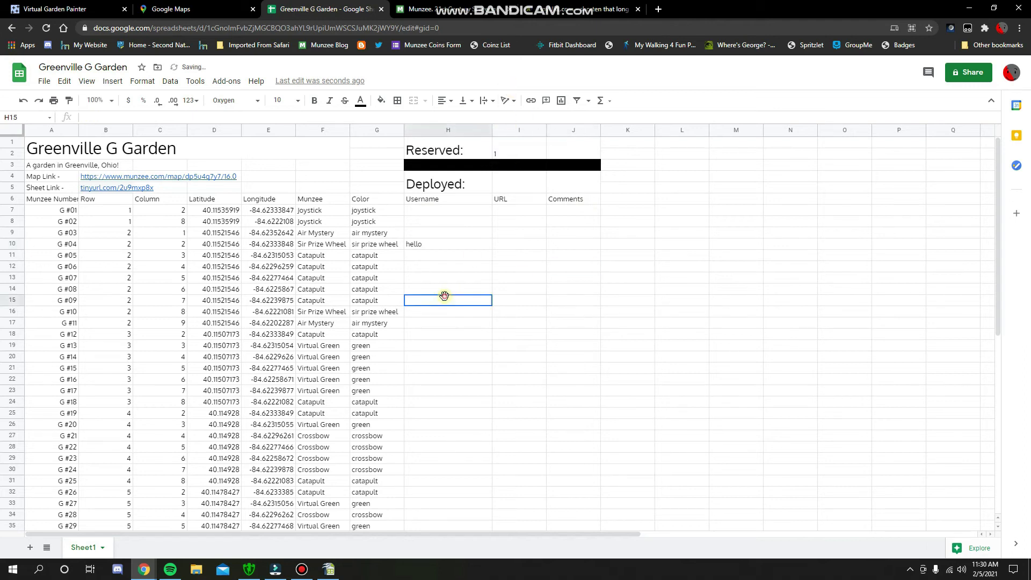
pyautogui.write('hi')
pyautogui.click(486, 278)
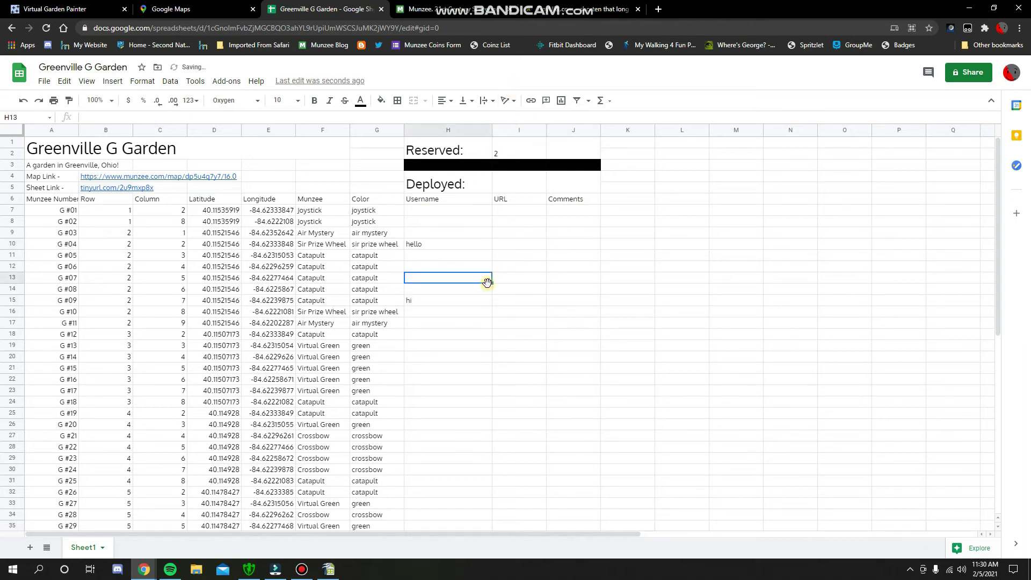
# Clear the test entries from H15 and H10 in the Username column.
pyautogui.click(440, 300)
pyautogui.press('Delete')
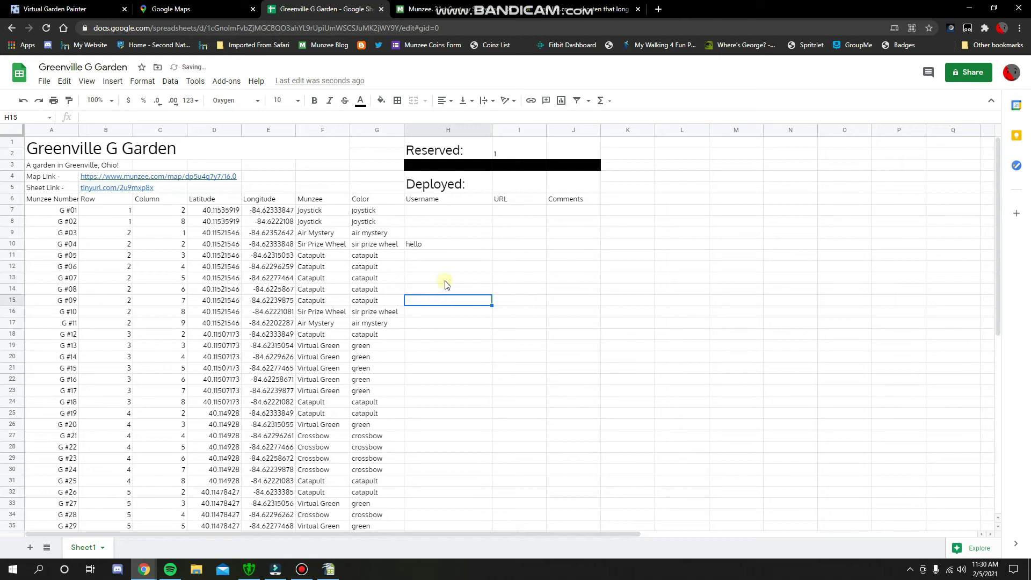
pyautogui.click(446, 244)
pyautogui.press('Delete')
pyautogui.click(659, 276)
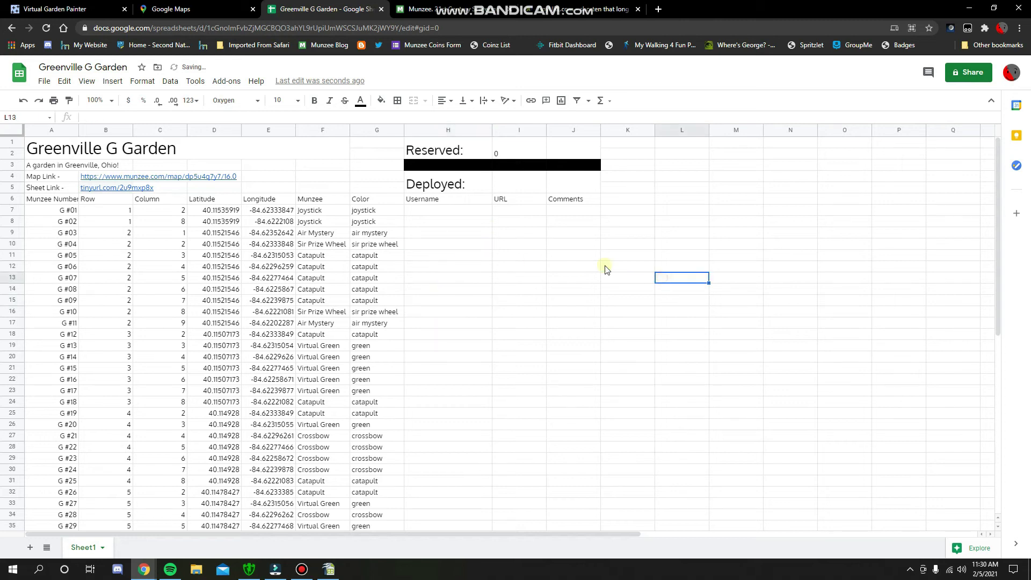
# Enter the formula =COUNTIF(I7:I, "<>") in the merged cell I4:I5 to count the filled URL cells.
pyautogui.click(520, 186)
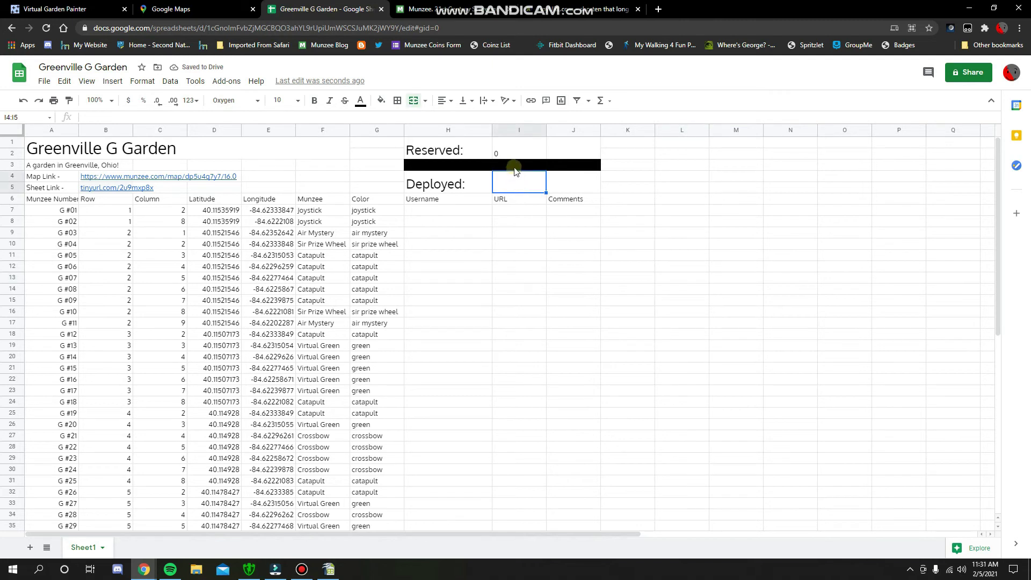
pyautogui.click(317, 119)
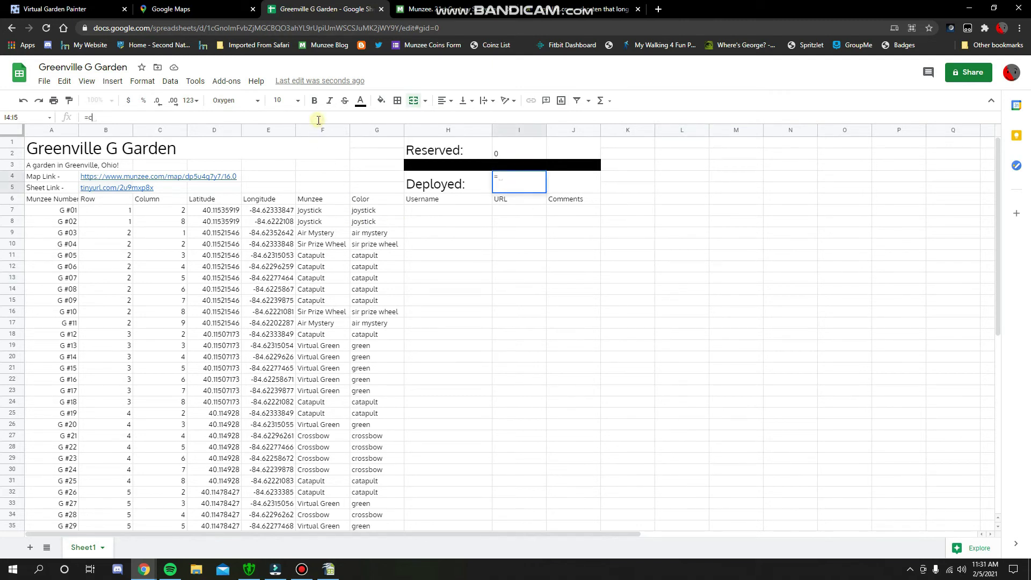
pyautogui.write('=countif')
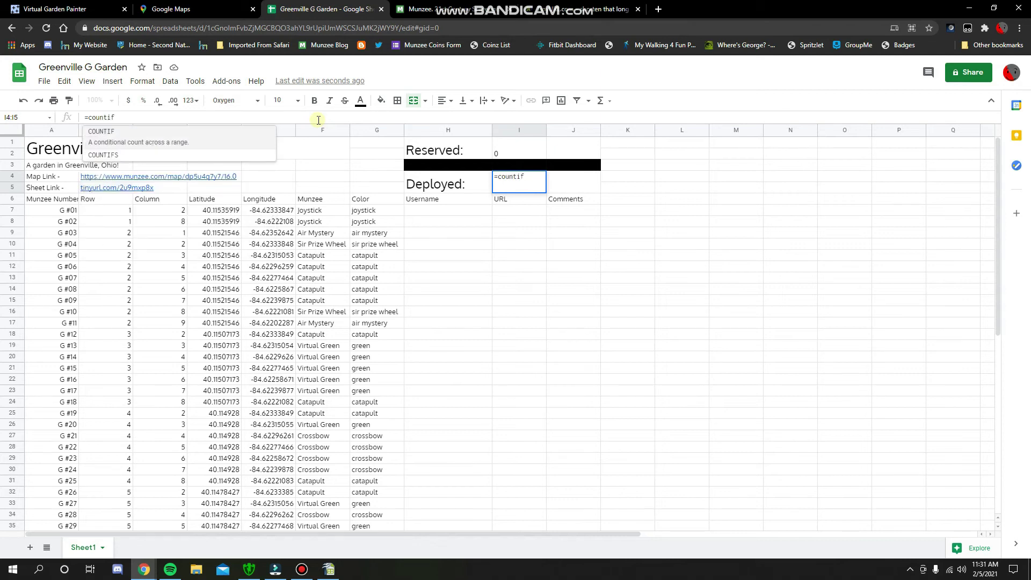
pyautogui.write('(I7:')
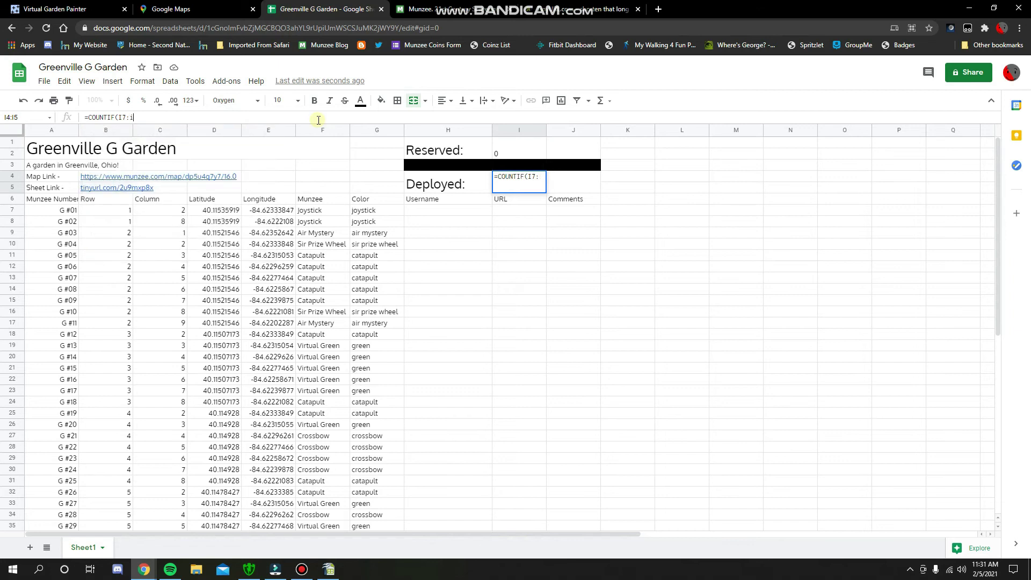
pyautogui.write('i, "')
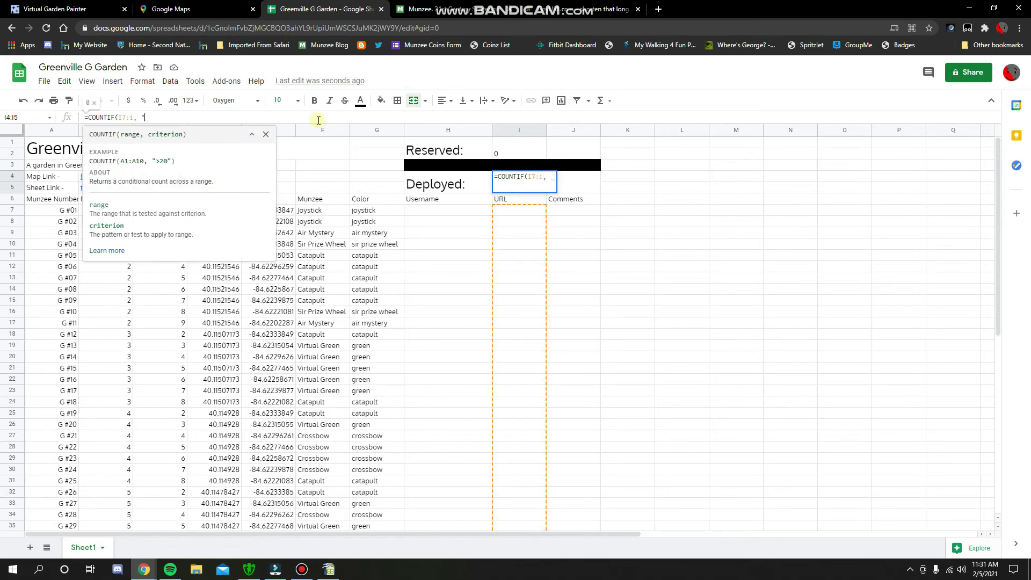
pyautogui.write('<>")')
# Test the deployed count with the sample entry "url" in I9 and remove that entry.
pyautogui.click(535, 234)
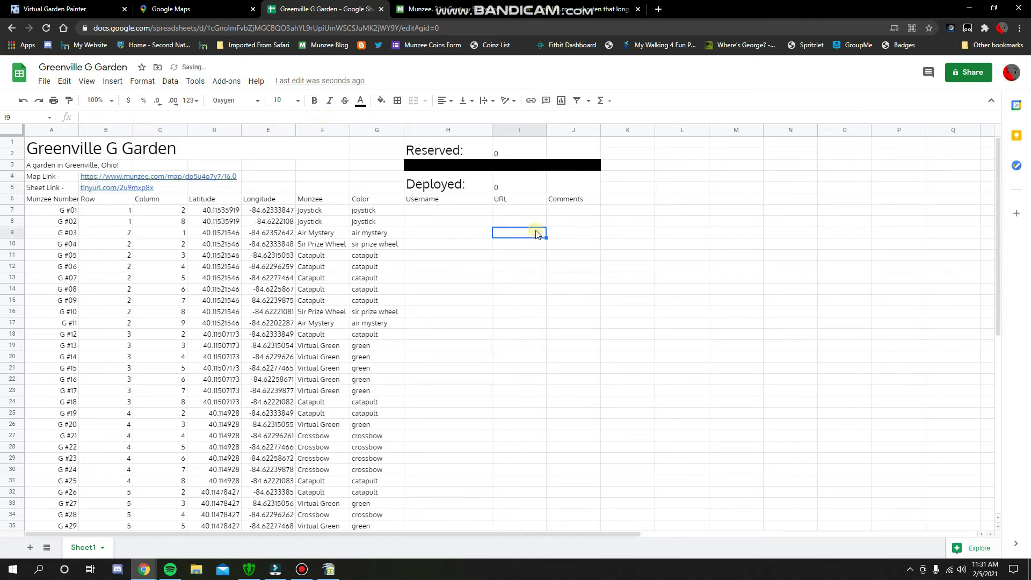
pyautogui.write('url')
pyautogui.click(552, 256)
pyautogui.click(528, 236)
# Set the font size of the reserved and deployed counts in I1:I5 to 18.
pyautogui.moveTo(530, 155); pyautogui.dragTo(529, 184)
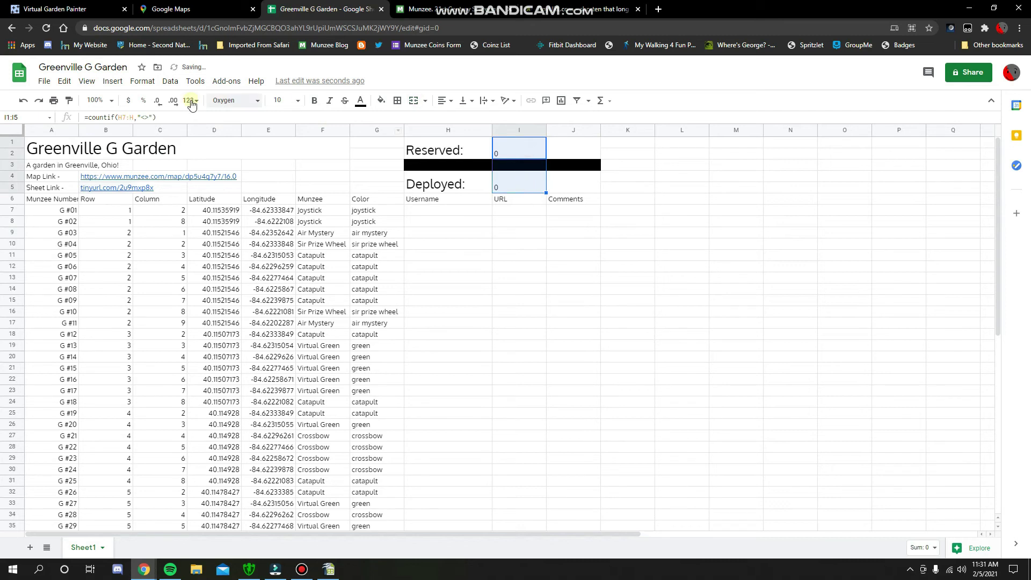
pyautogui.click(285, 100)
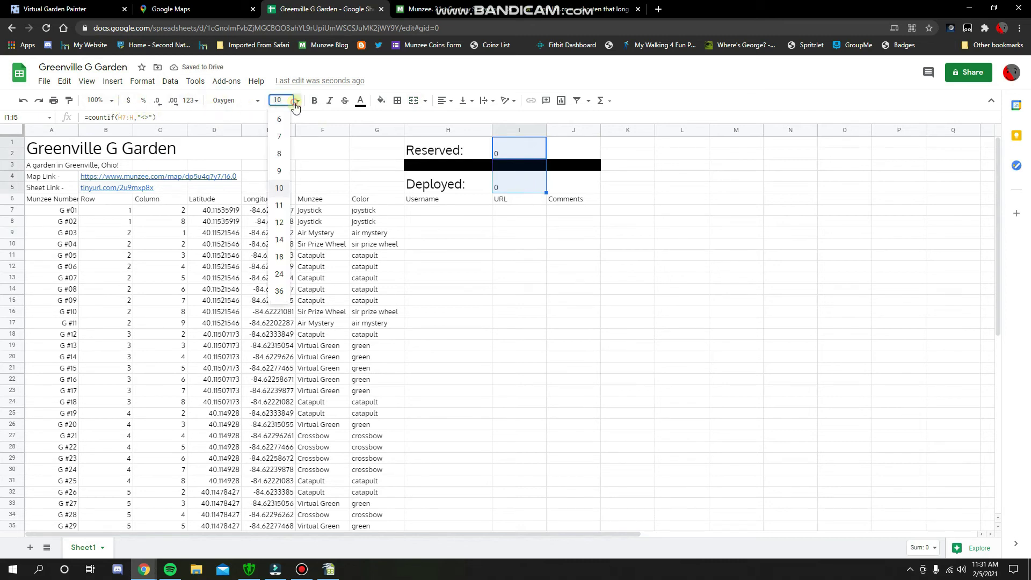
pyautogui.click(280, 256)
pyautogui.click(570, 257)
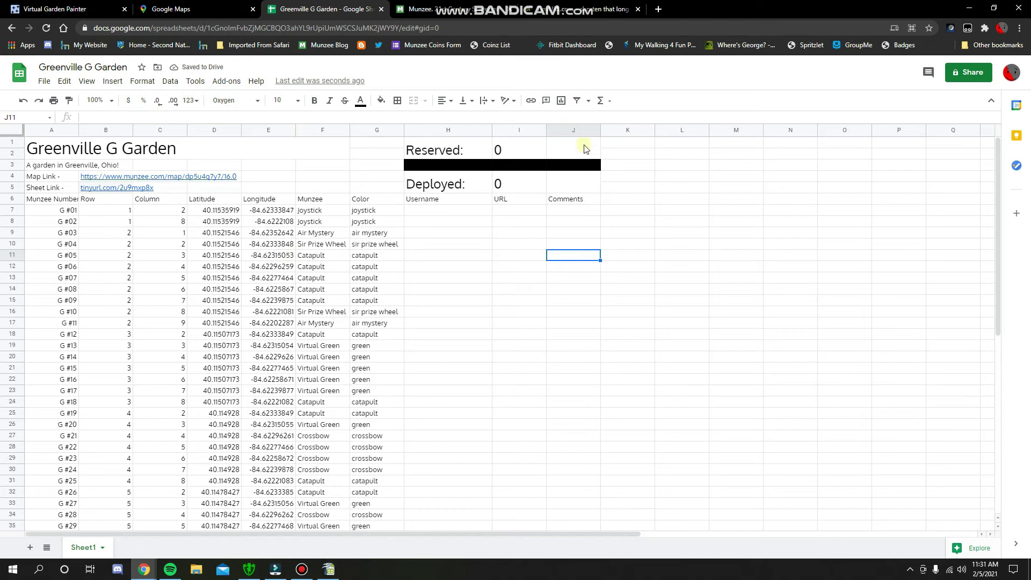
# Enter the formula =sum(I1/58) in the merged cell J1:J2 to calculate the reserved share.
pyautogui.click(581, 154)
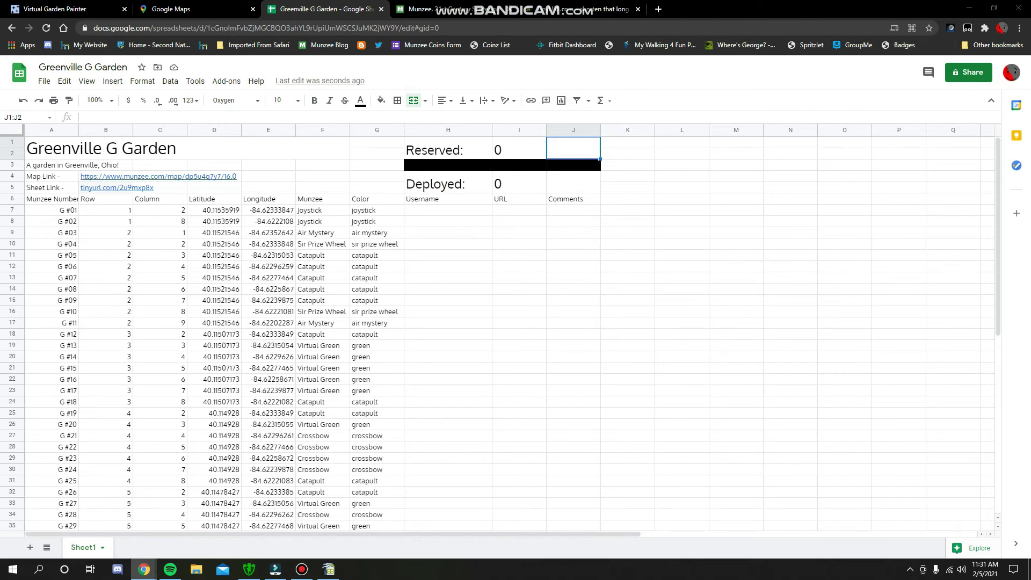
pyautogui.click(557, 149)
pyautogui.write('=sum')
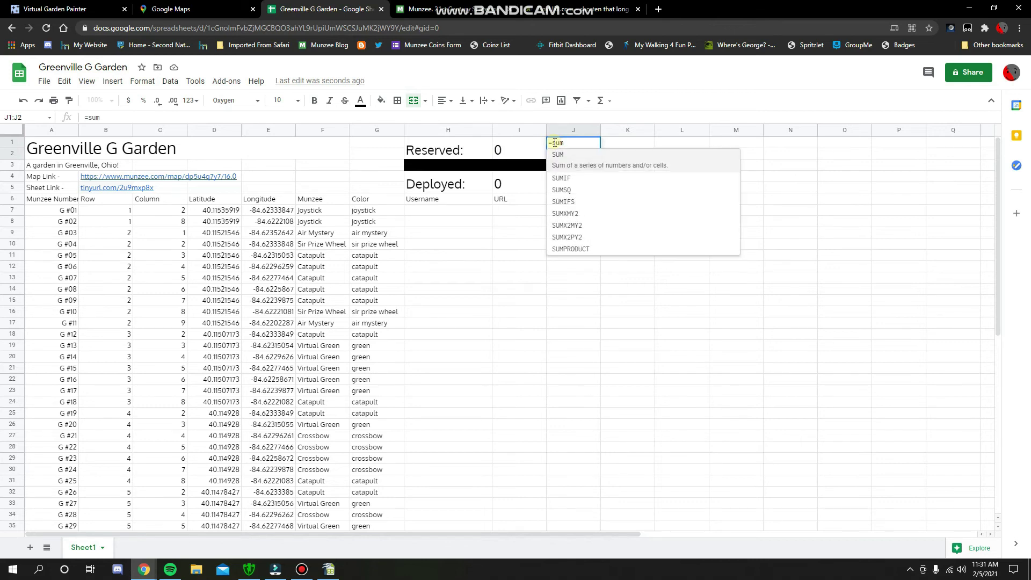
pyautogui.write('(')
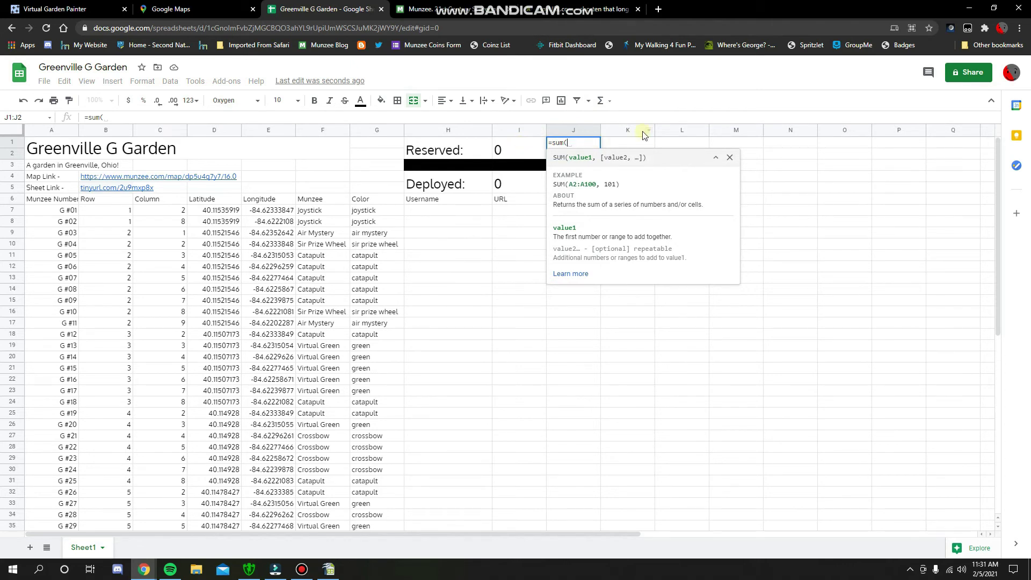
pyautogui.write('I1')
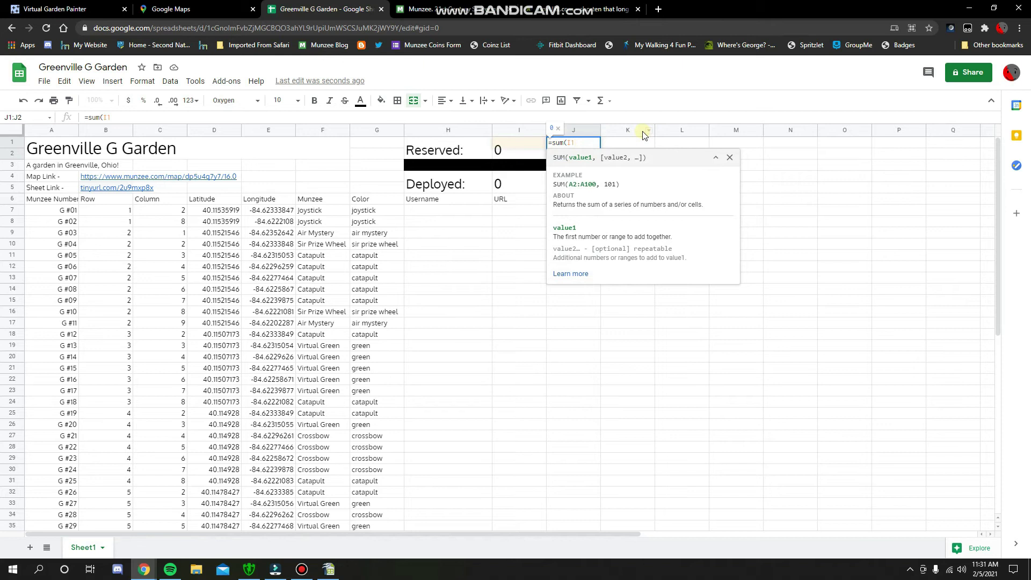
pyautogui.write('/')
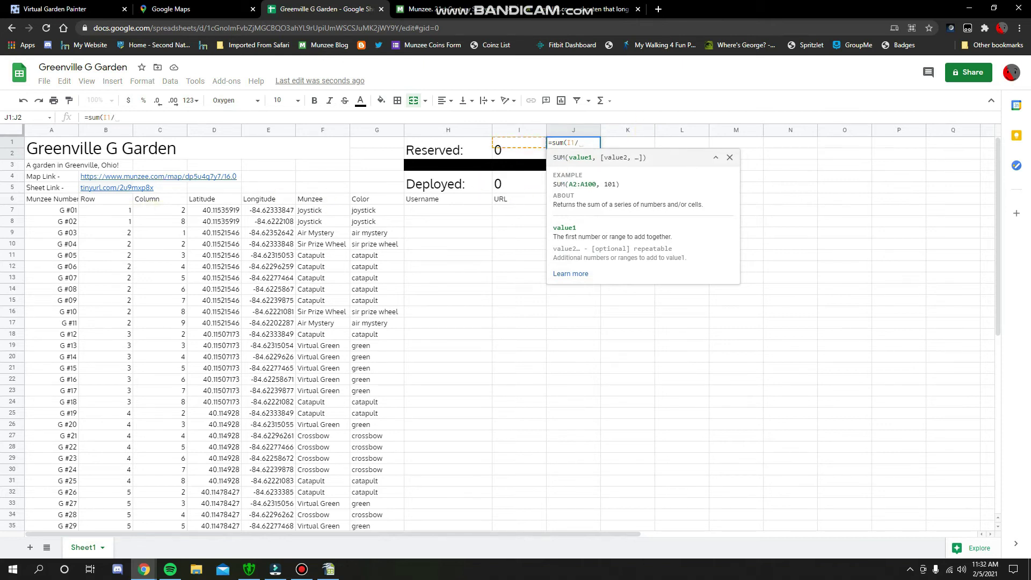
pyautogui.scroll(-10, 72, 305)
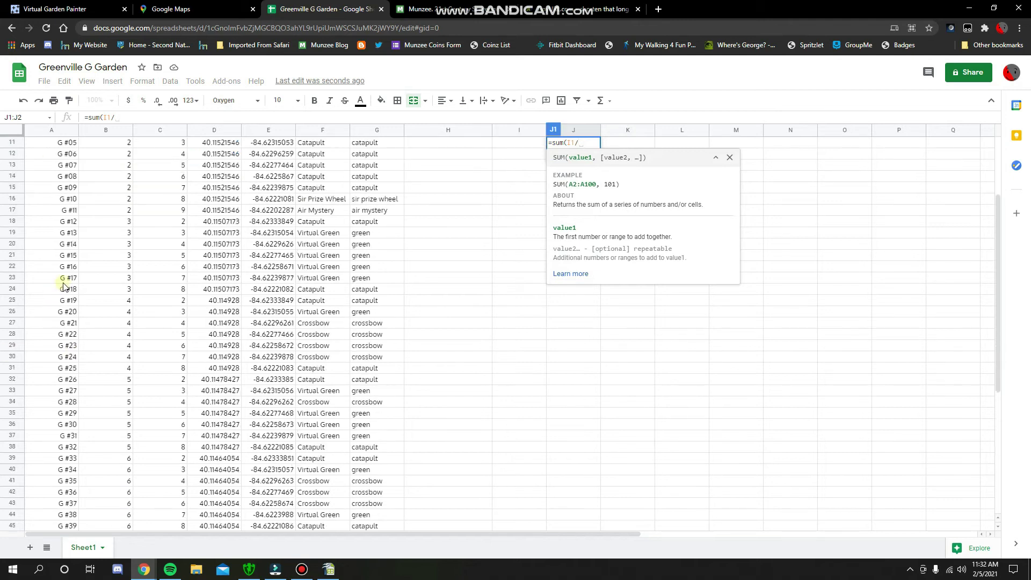
pyautogui.scroll(10, 420, 236)
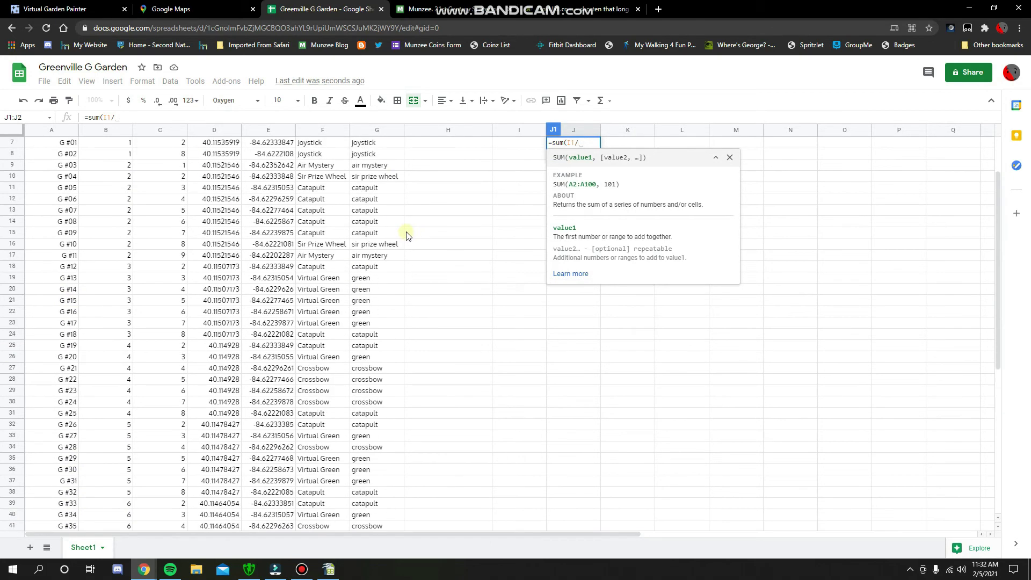
pyautogui.write('58')
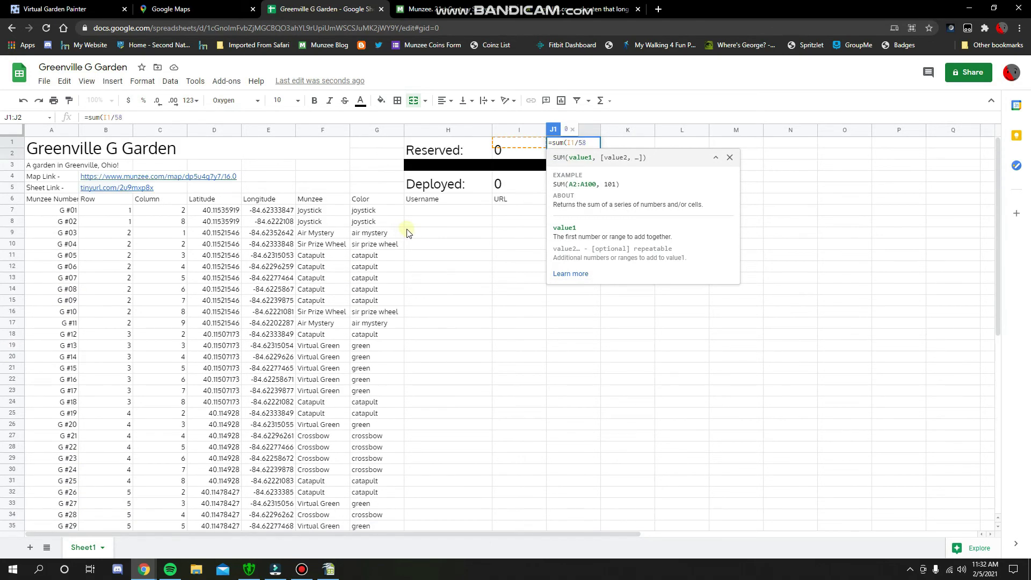
pyautogui.write(')')
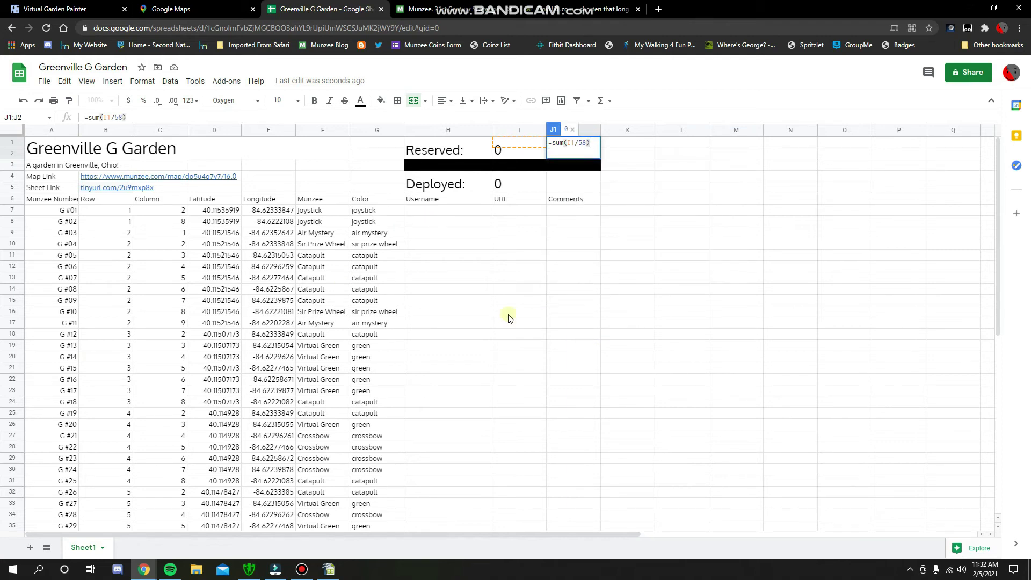
pyautogui.click(588, 299)
pyautogui.click(580, 153)
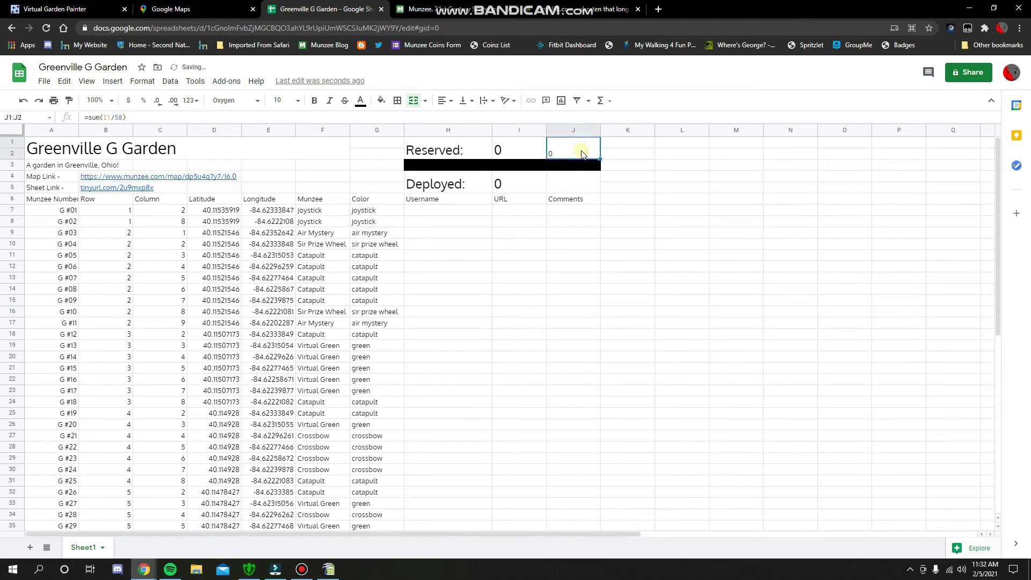
# Enter the formula =sum(I4/68) in the merged cell J4:J5 beside the deployed count.
pyautogui.click(574, 184)
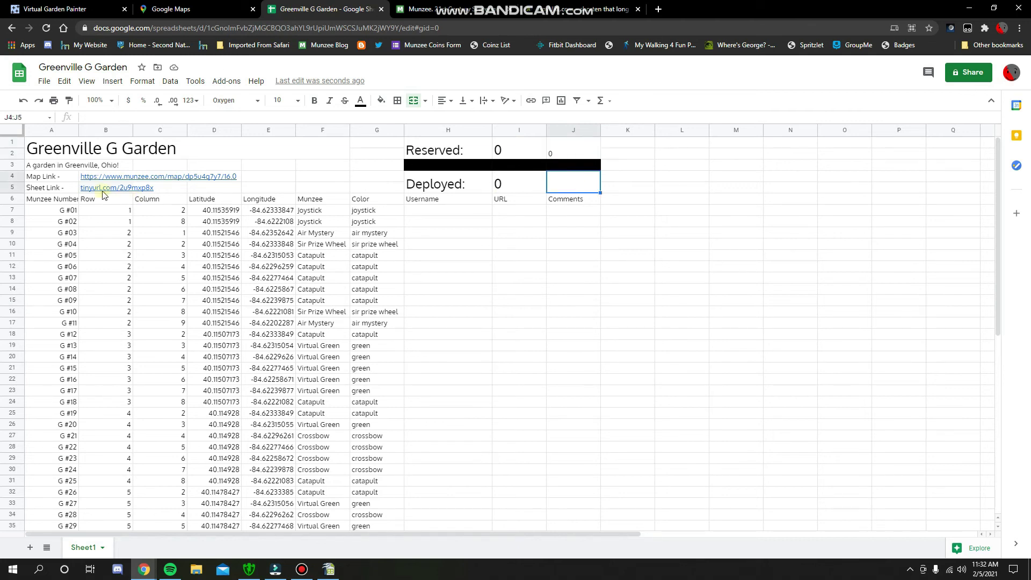
pyautogui.click(149, 117)
pyautogui.write('=sum(I')
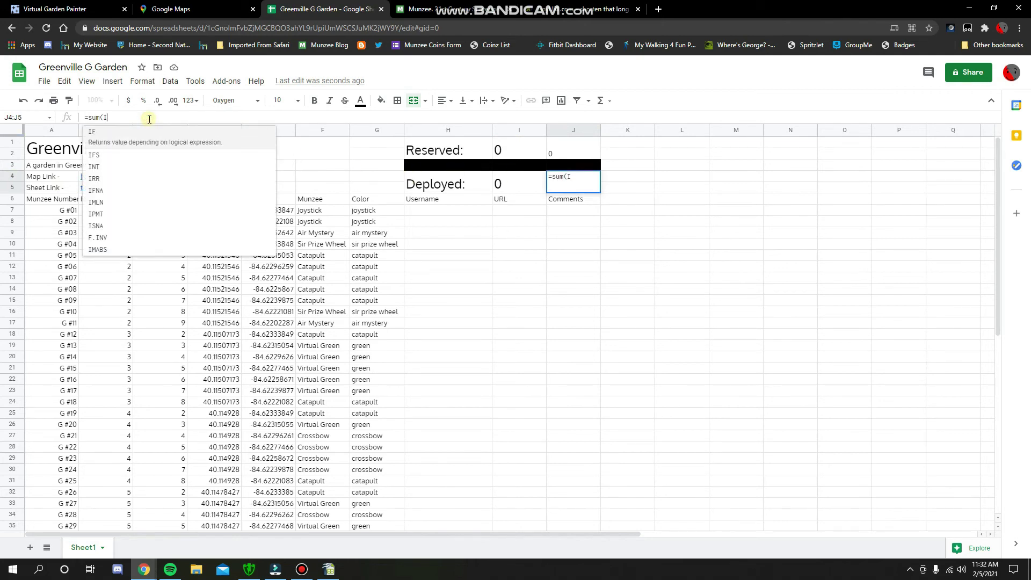
pyautogui.write('4/68')
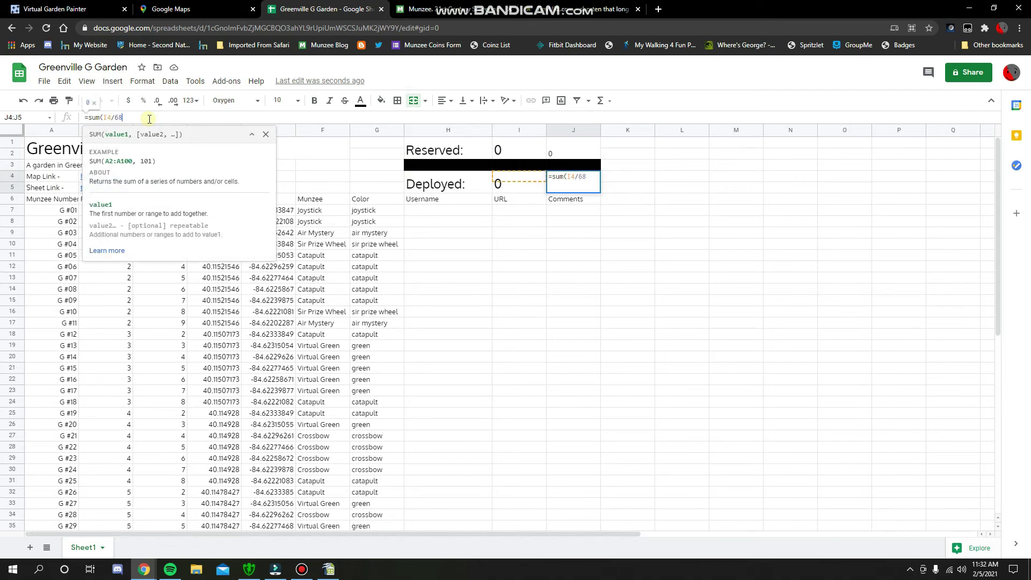
pyautogui.press('Return')
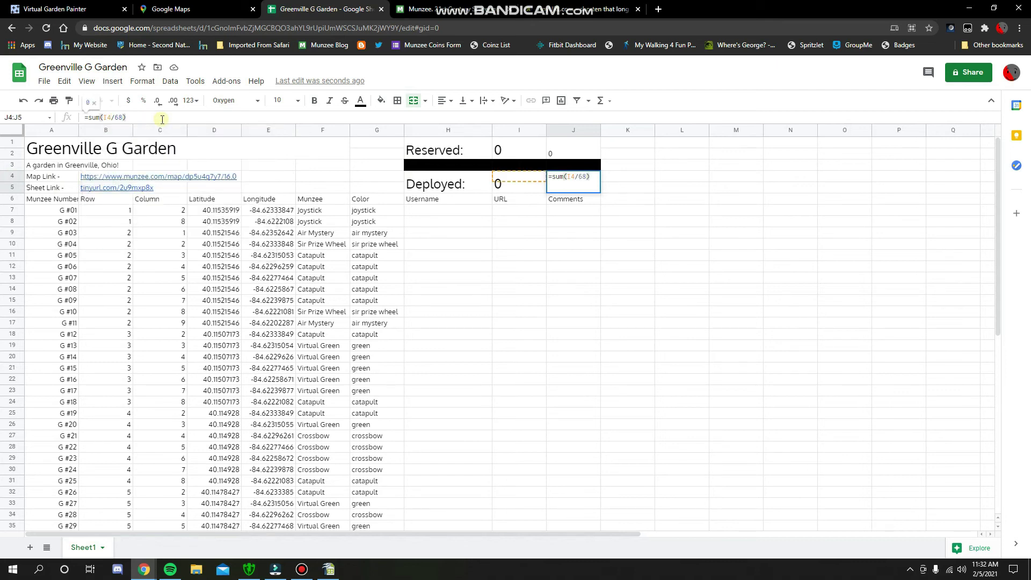
pyautogui.click(484, 267)
pyautogui.click(570, 181)
pyautogui.click(571, 163)
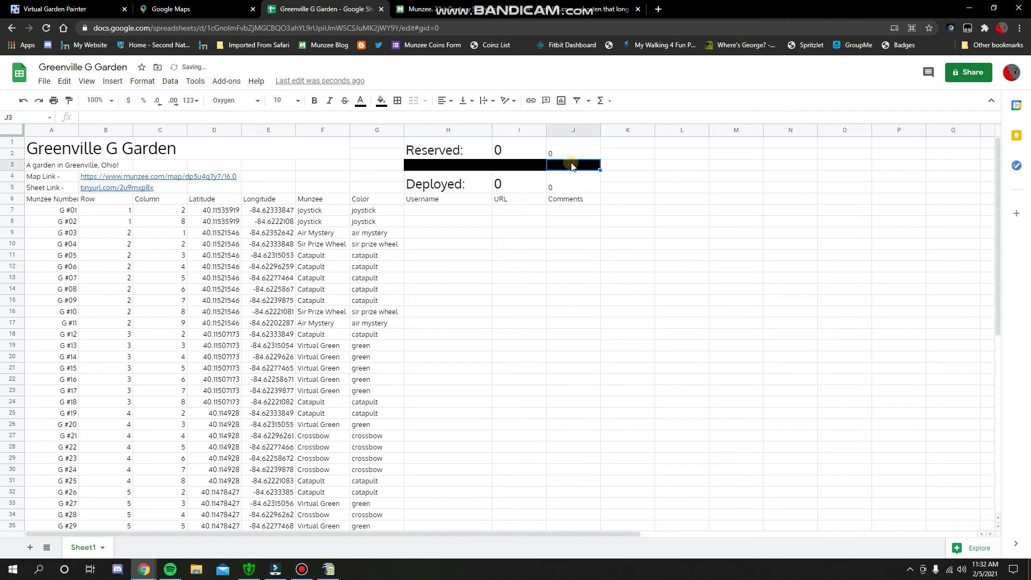
# Correct the divisor in the deployed share formula in J4:J5 to 58.
pyautogui.click(570, 183)
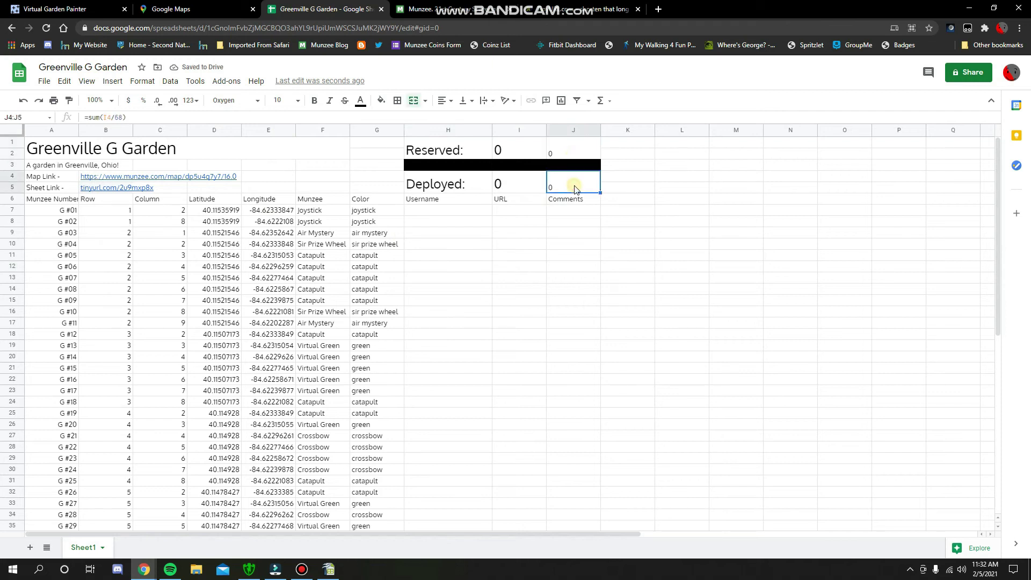
pyautogui.click(115, 117)
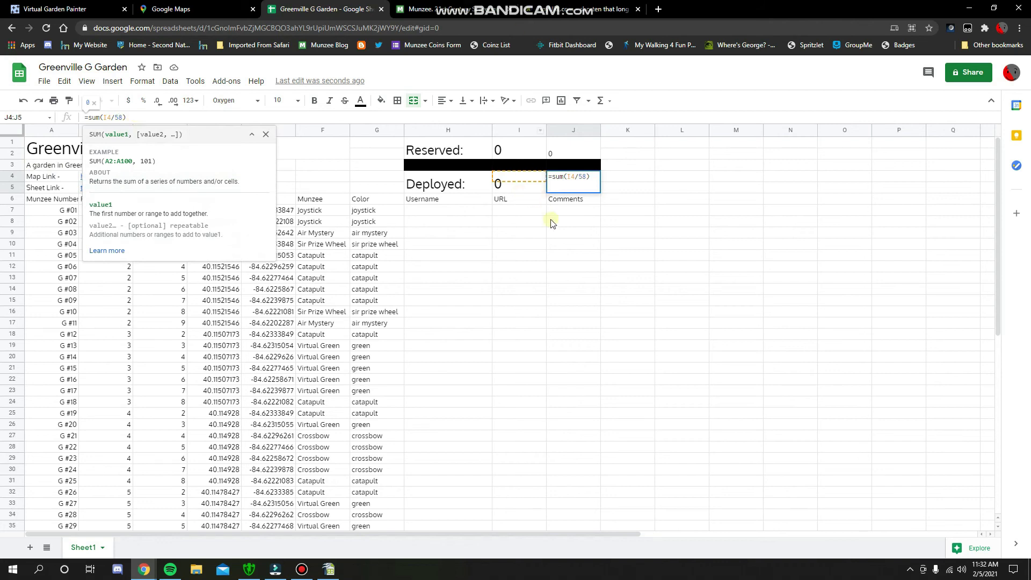
pyautogui.click(551, 221)
# Apply the Percent number format to the reserved share in J1:J2 and the deployed share in J4:J5.
pyautogui.click(573, 146)
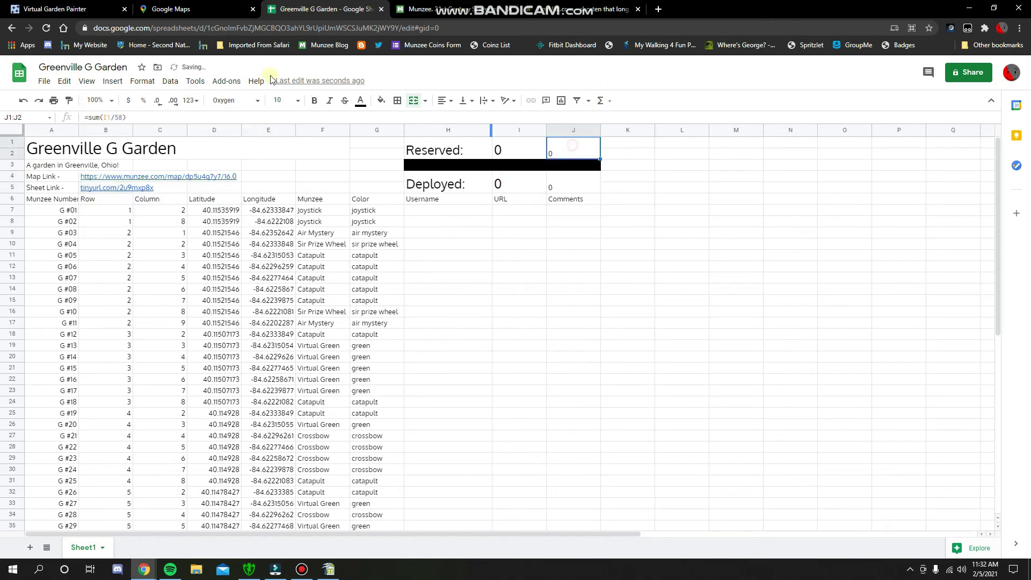
pyautogui.click(150, 83)
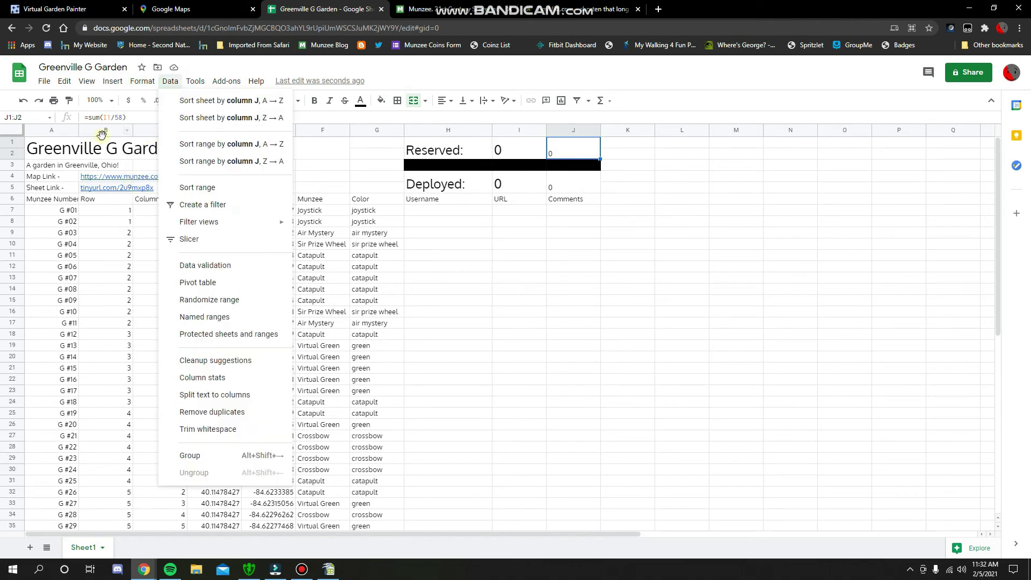
pyautogui.moveTo(156, 126)
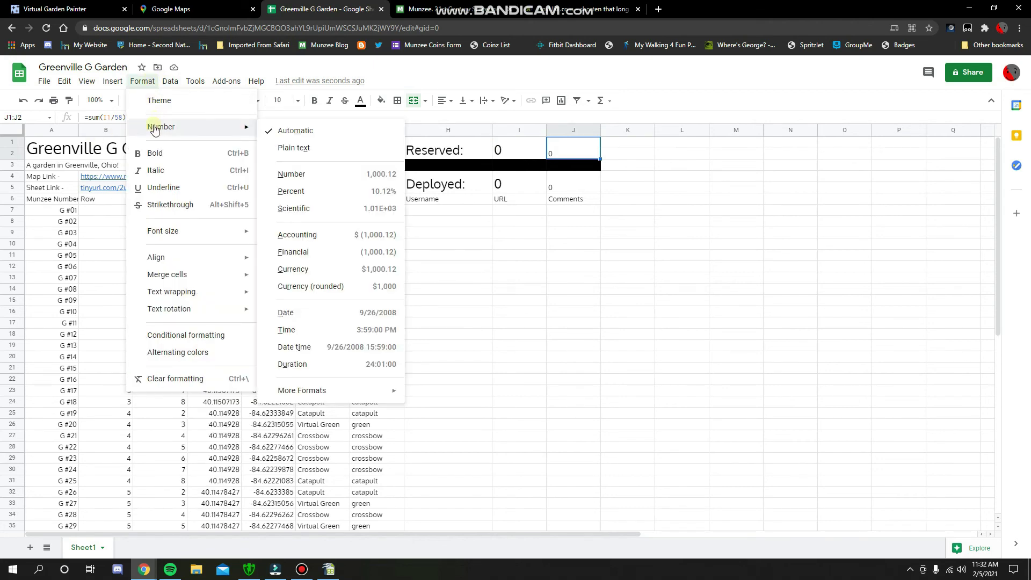
pyautogui.click(306, 192)
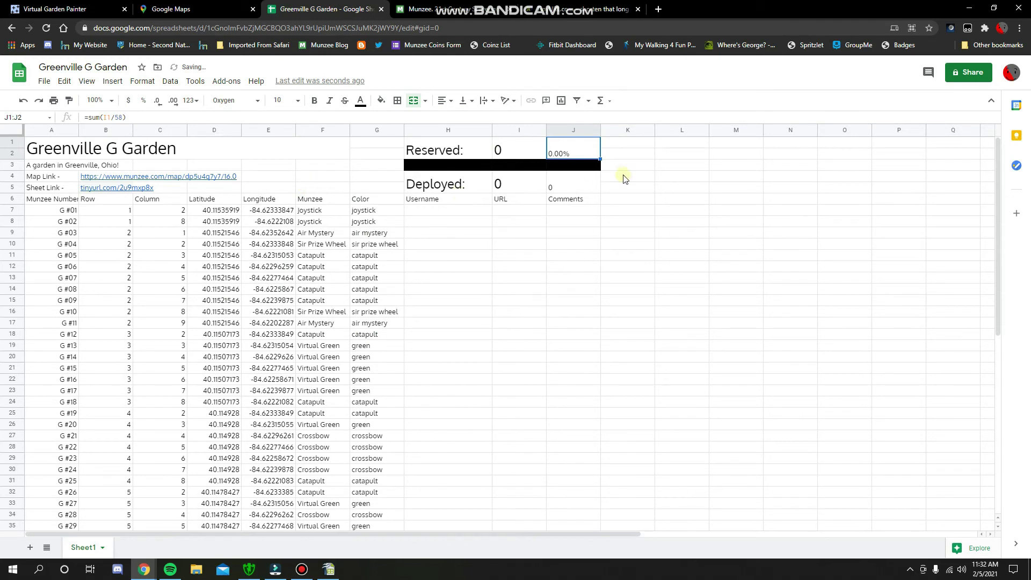
pyautogui.click(593, 190)
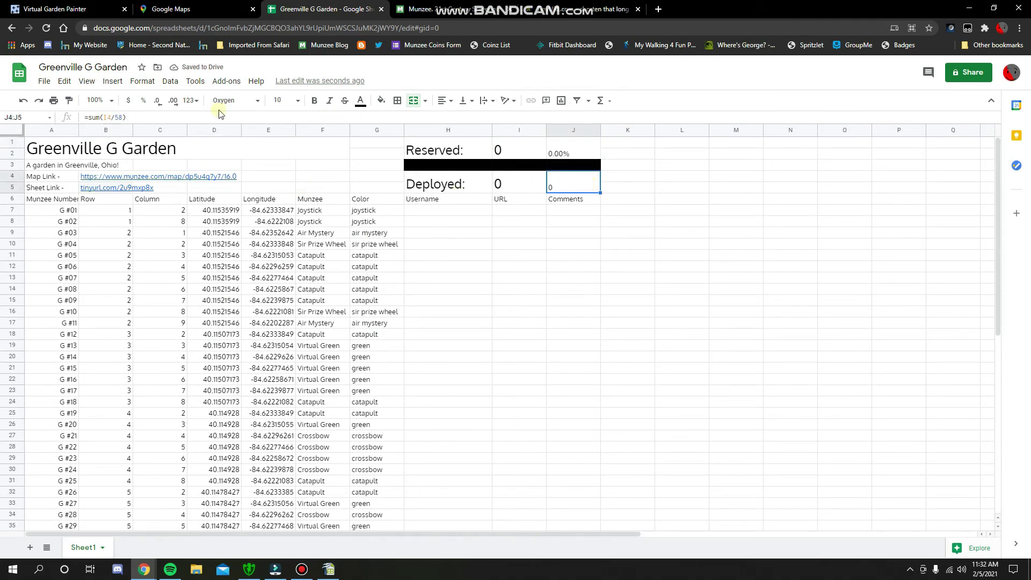
pyautogui.click(136, 82)
pyautogui.moveTo(173, 132)
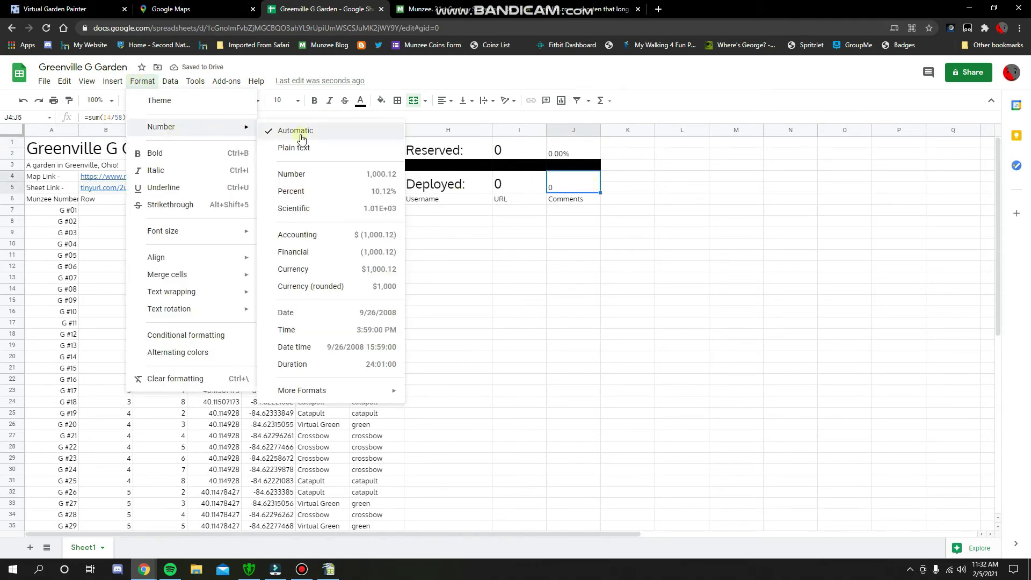
pyautogui.click(304, 196)
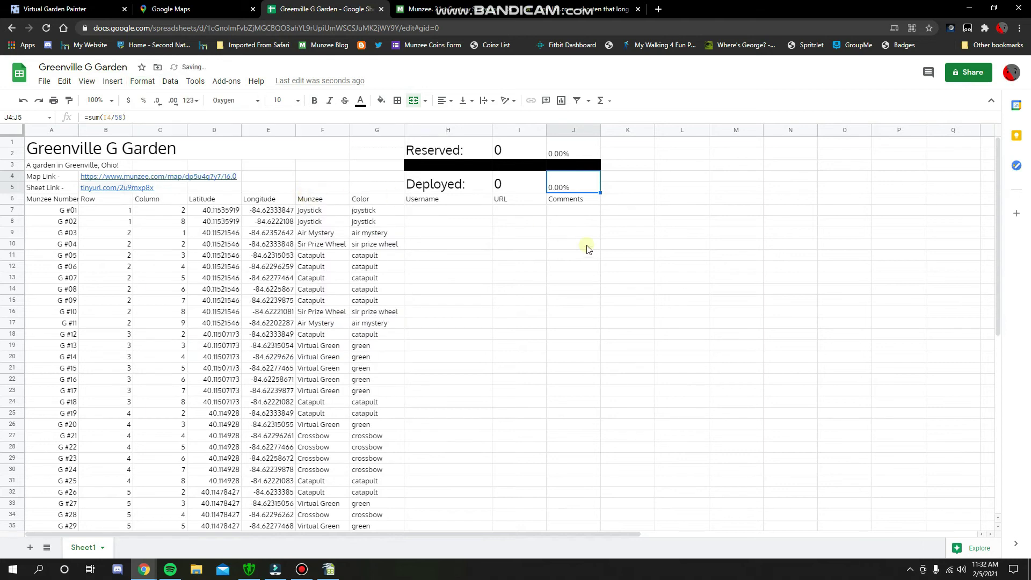
pyautogui.click(603, 244)
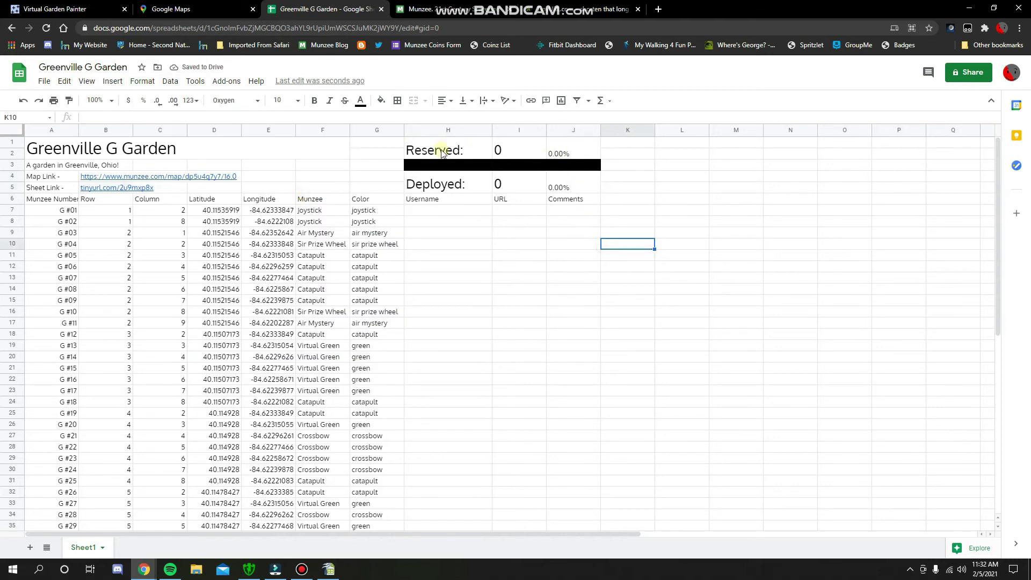
# Set the font size of the summary block H1:J5 to 24 and apply all borders to its cells.
pyautogui.moveTo(439, 152); pyautogui.dragTo(575, 187)
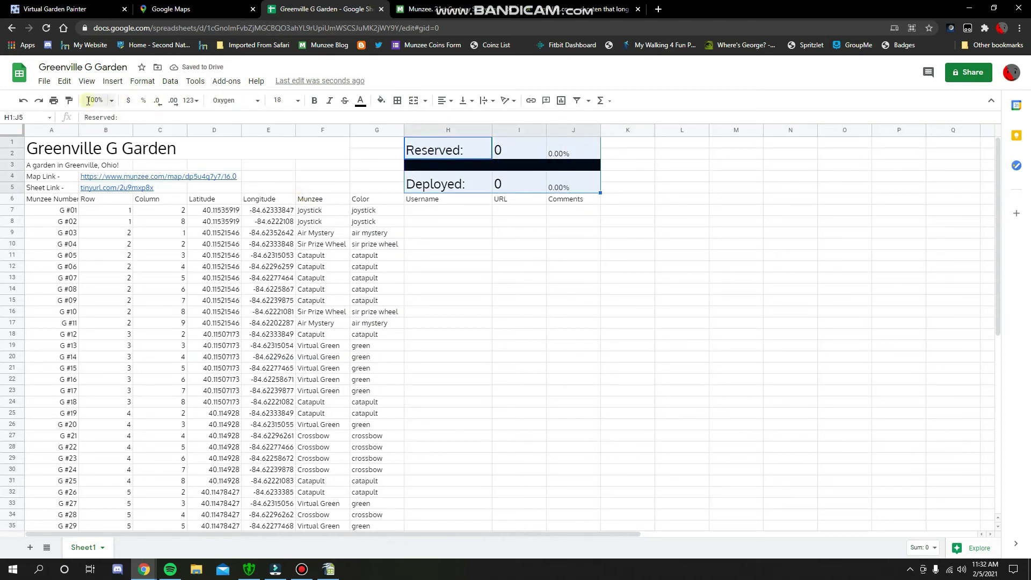
pyautogui.click(297, 100)
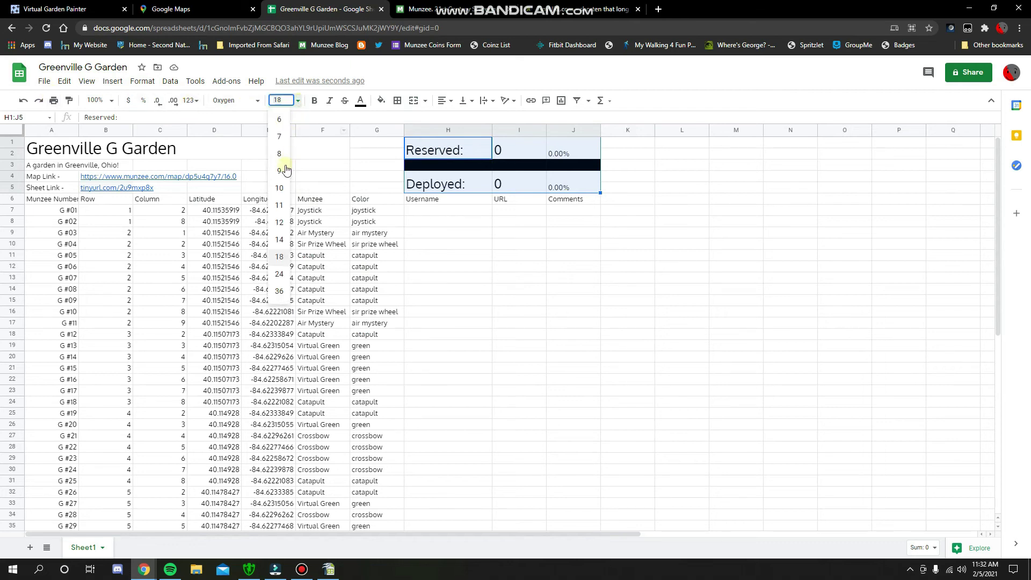
pyautogui.click(280, 268)
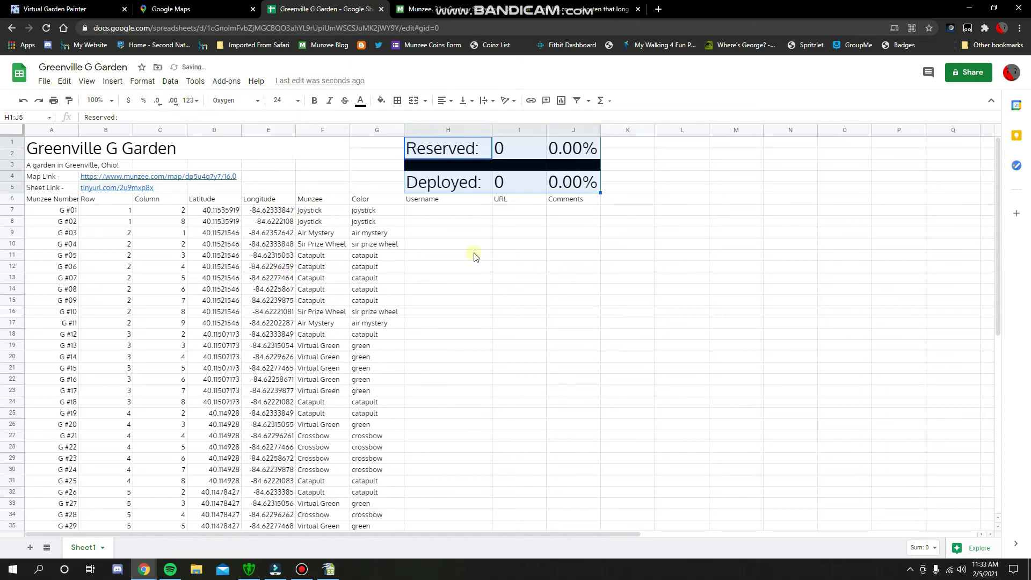
pyautogui.click(397, 100)
pyautogui.click(401, 121)
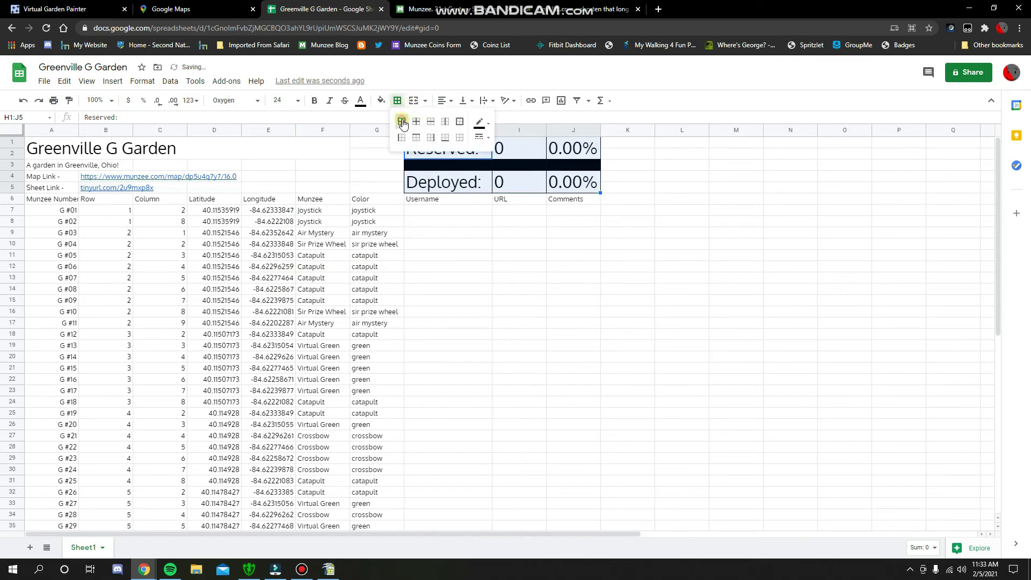
pyautogui.click(501, 244)
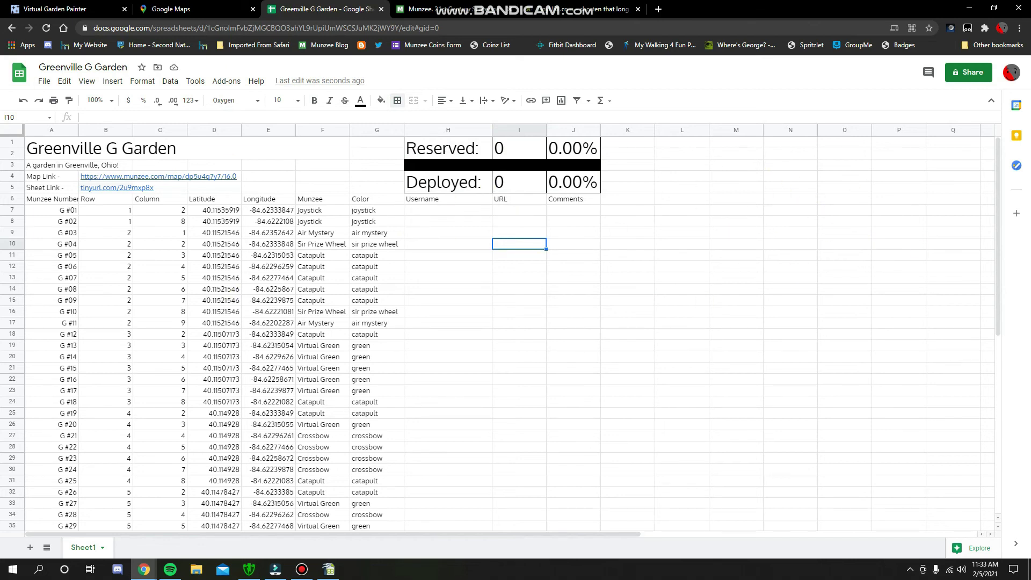
# Examine the layout and row colouring of the Greenville Spy Glasses example spreadsheet, and return to the Greenville G Garden sheet.
pyautogui.hotkey('alt', 'Tab')
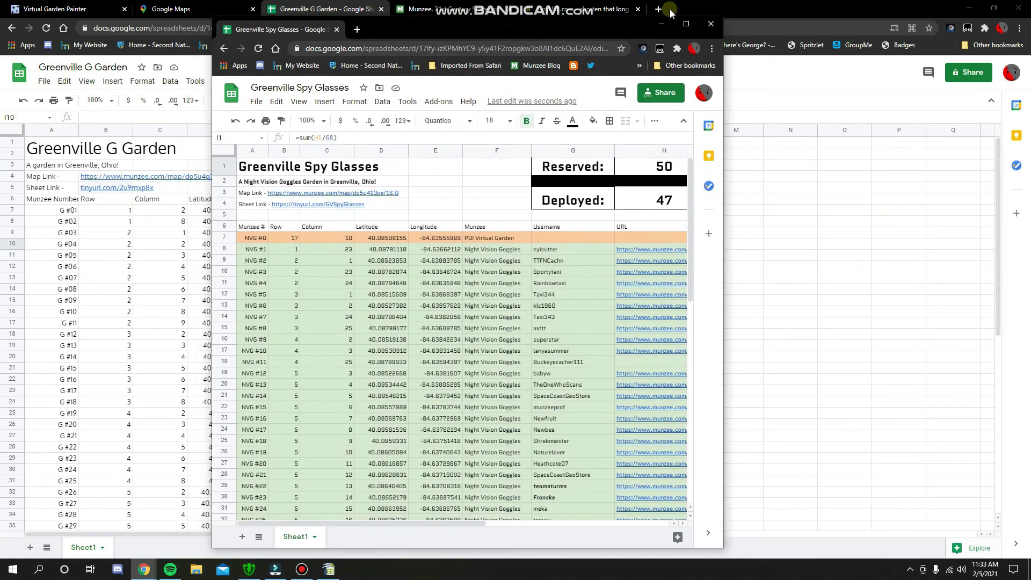
pyautogui.click(686, 24)
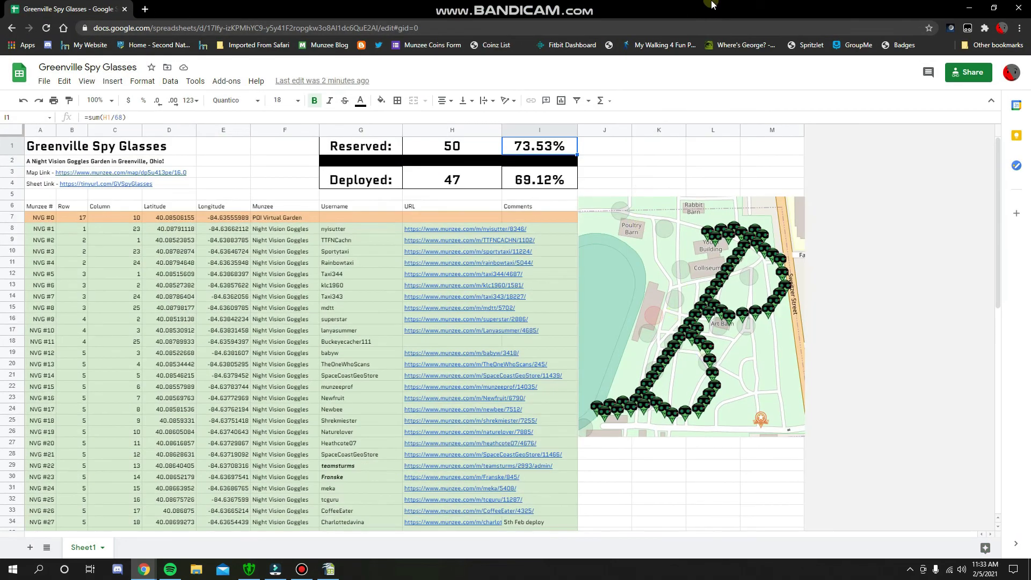
pyautogui.doubleClick(711, 4)
pyautogui.hotkey('alt', 'Tab')
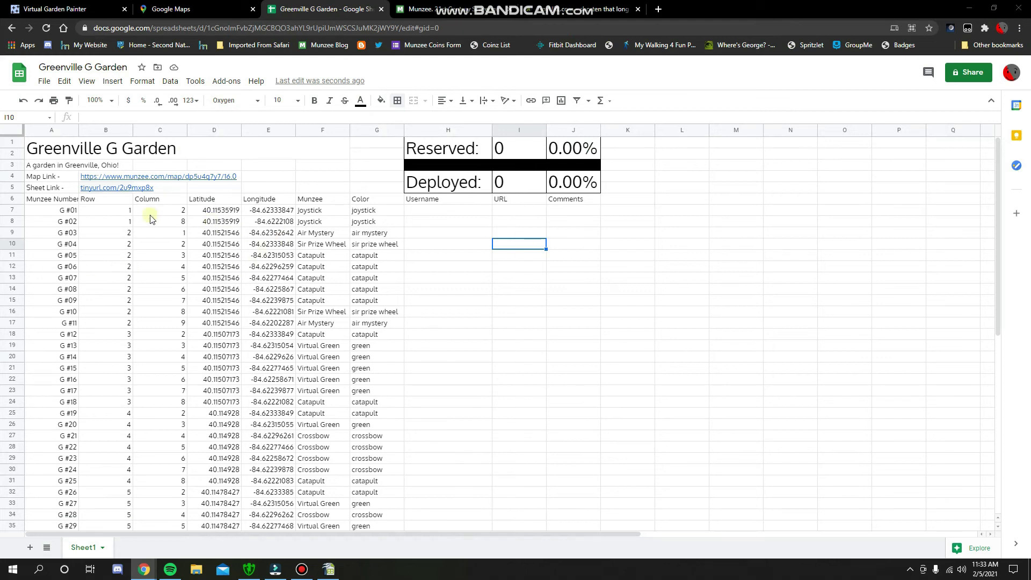
# Fill the two Joystick rows A7:J8 with light green 3.
pyautogui.click(73, 213)
pyautogui.moveTo(119, 212); pyautogui.dragTo(575, 220)
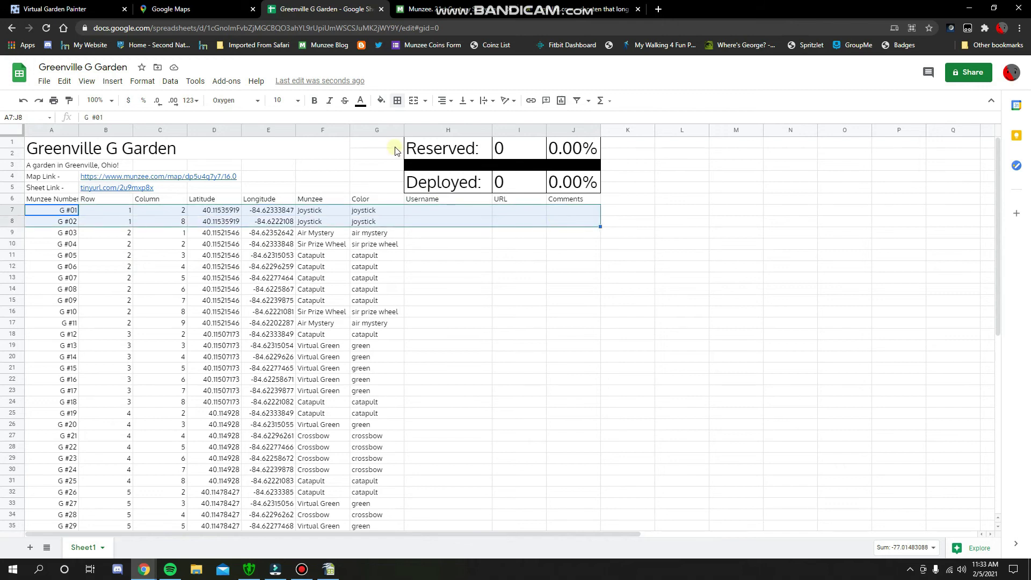
pyautogui.click(381, 100)
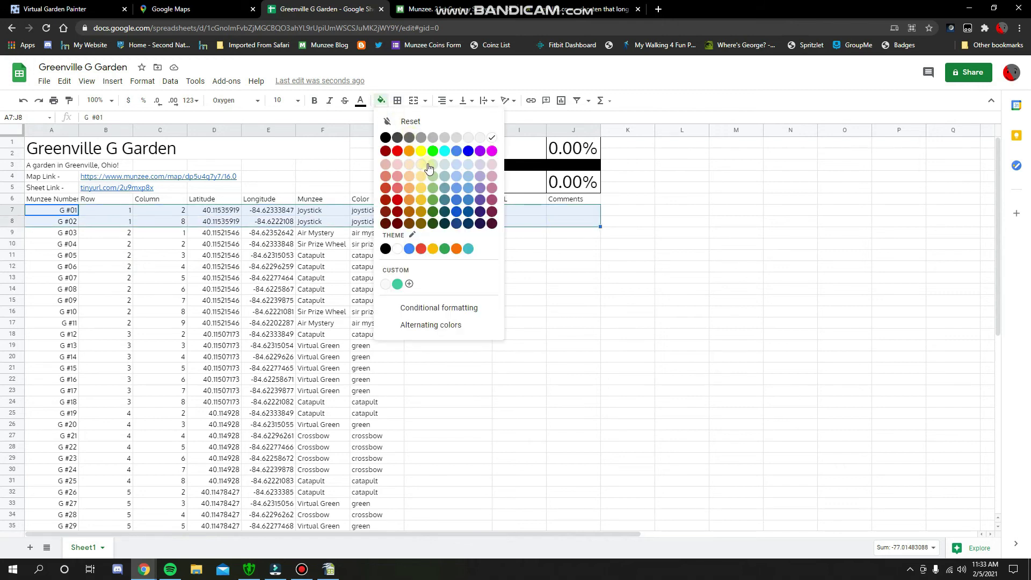
pyautogui.click(430, 165)
pyautogui.click(436, 254)
# Fill the Air Mystery row A9:J9 with light yellow 3.
pyautogui.click(64, 237)
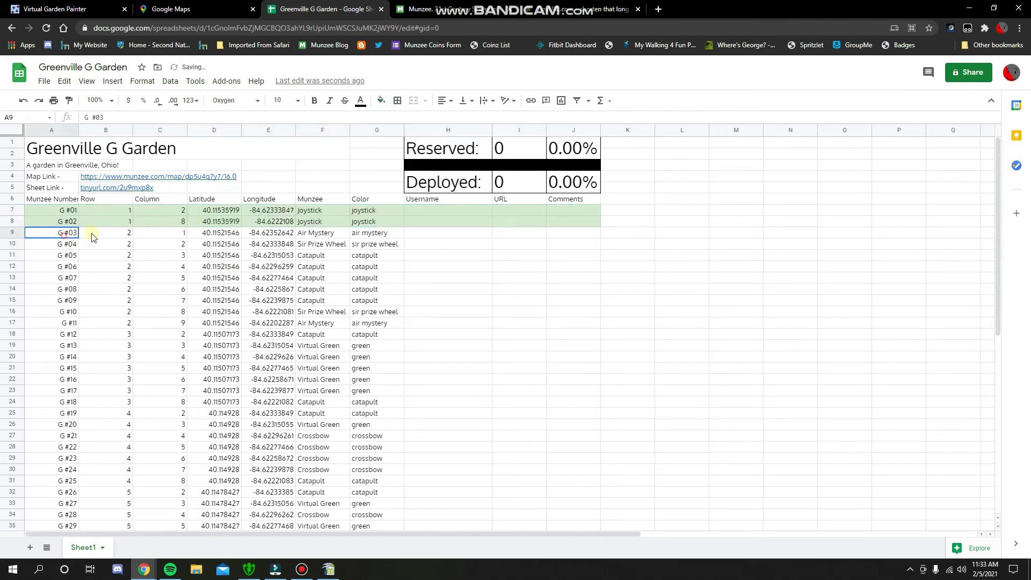
pyautogui.moveTo(92, 236); pyautogui.dragTo(574, 234)
pyautogui.click(381, 100)
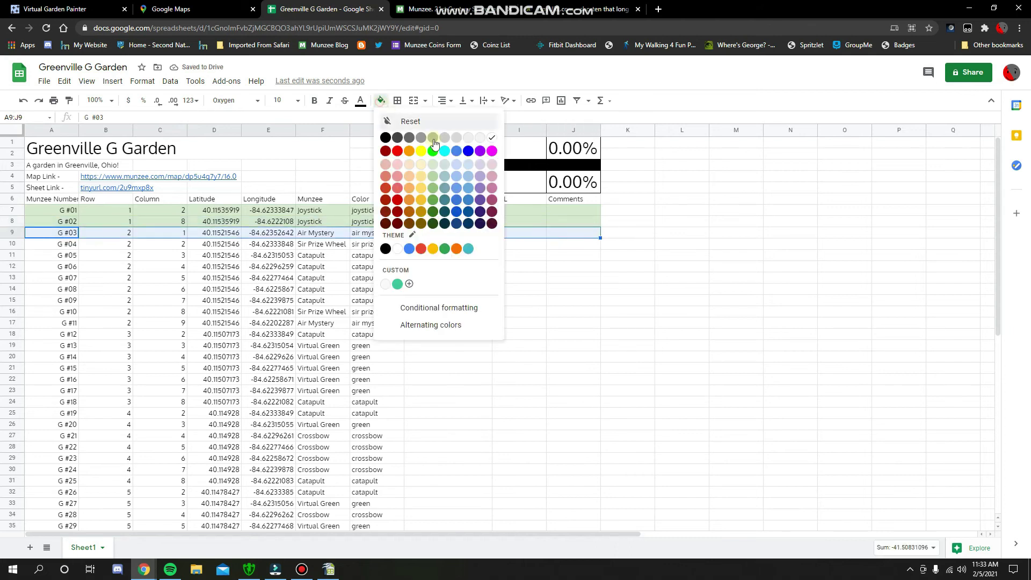
pyautogui.click(420, 164)
pyautogui.click(432, 267)
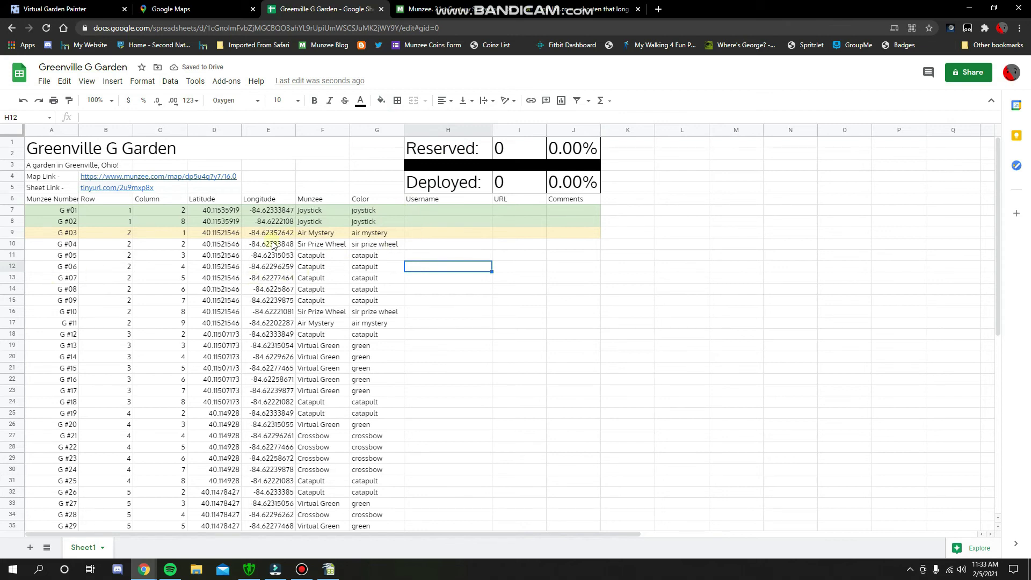
# Examine the formulas behind the reserved and deployed counts and percentages in the summary block I1:J5.
pyautogui.click(274, 298)
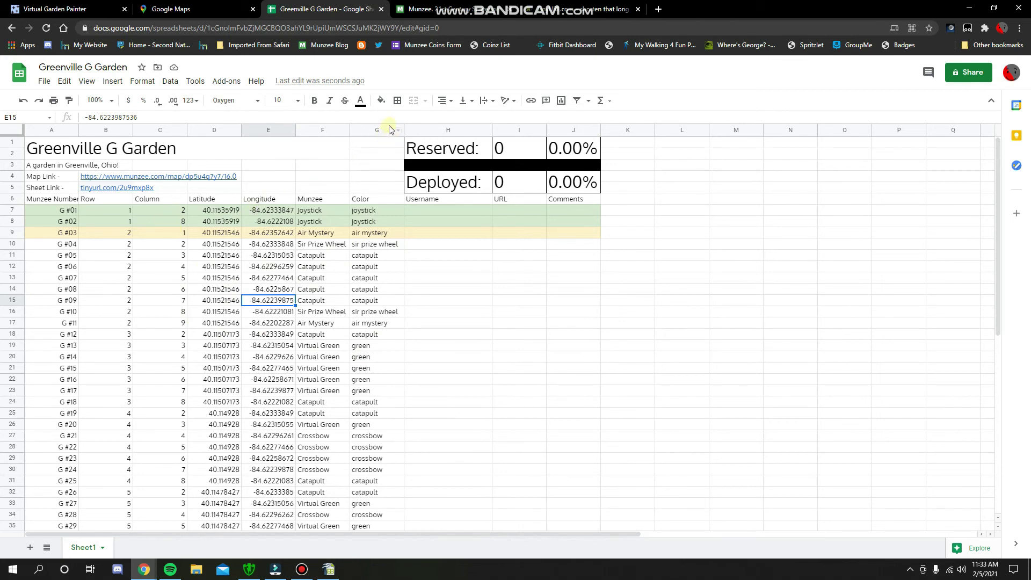
pyautogui.click(520, 156)
pyautogui.press('Right')
pyautogui.press('Down')
pyautogui.press('Down')
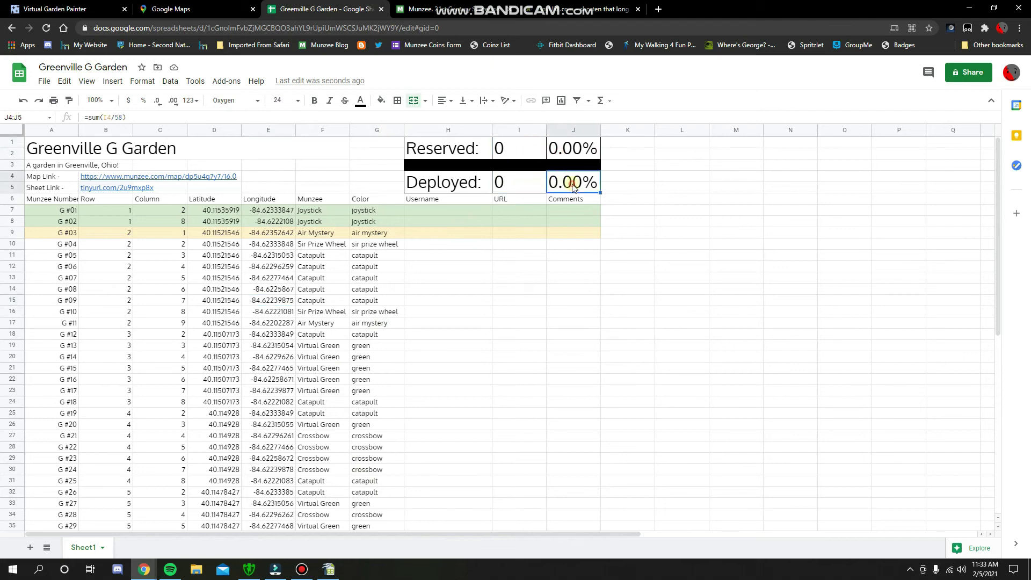
pyautogui.click(518, 150)
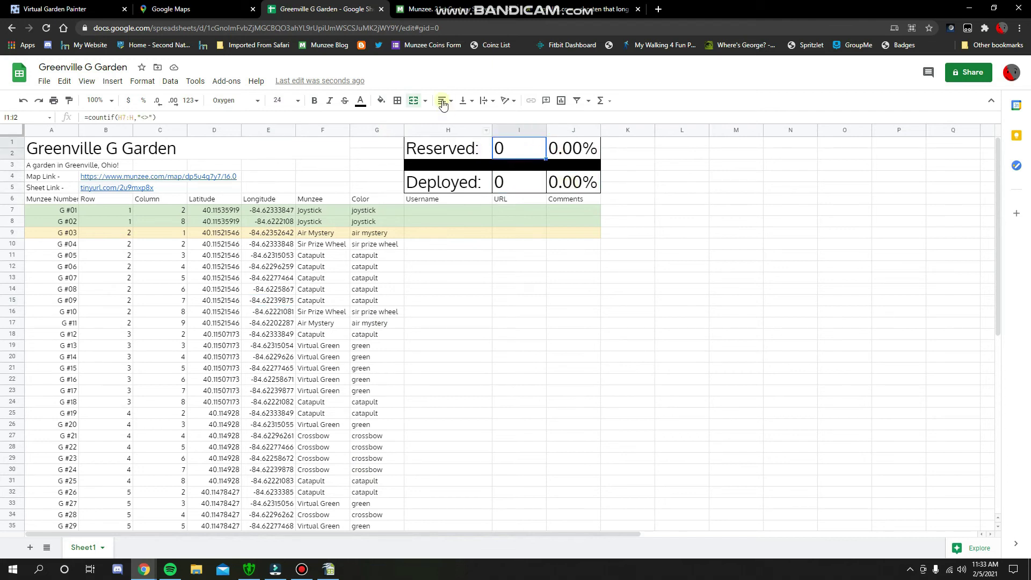
pyautogui.click(532, 185)
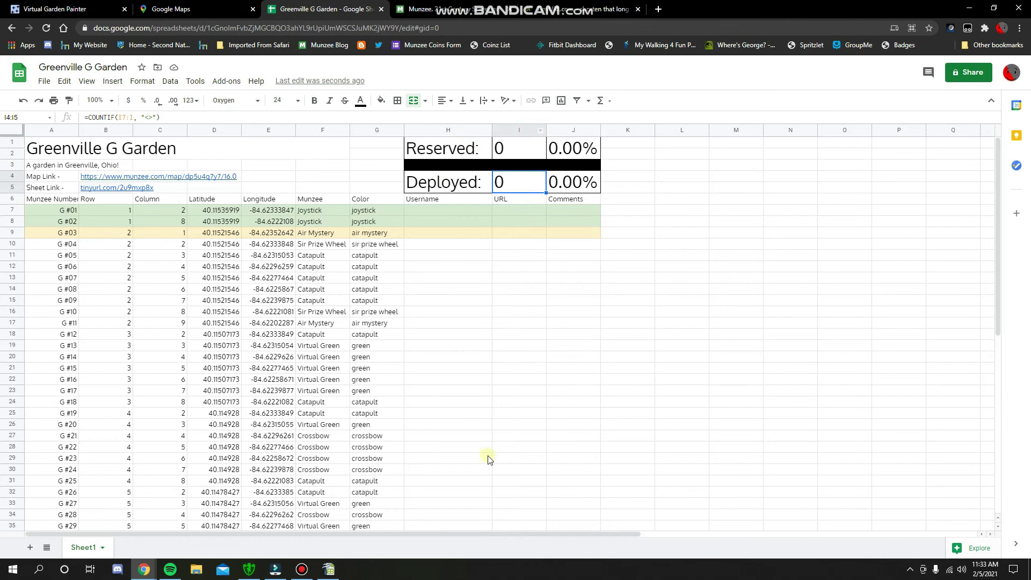
pyautogui.click(569, 149)
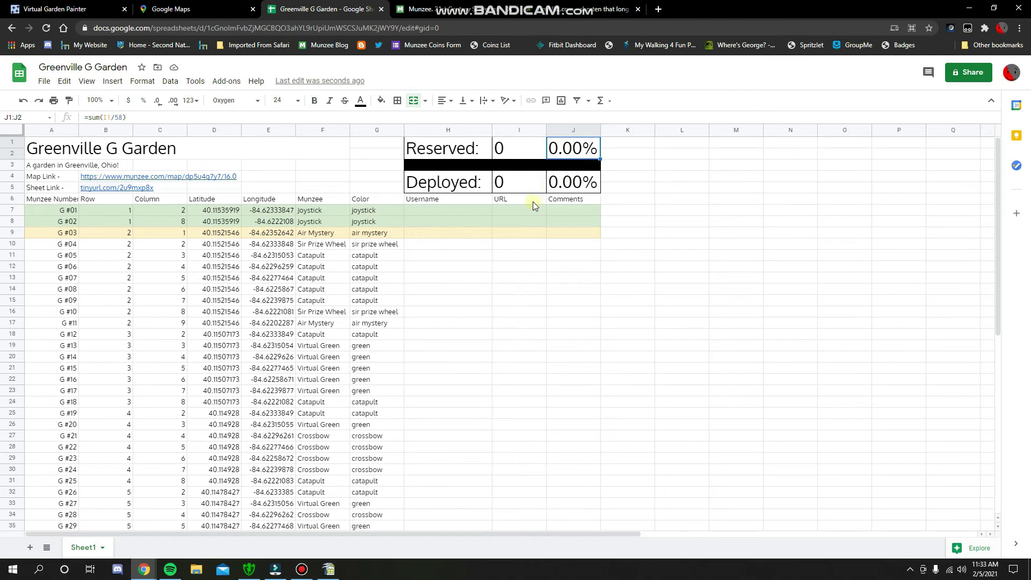
# Enter a sample player's username for G #01 in H7 and another player's username for G #03 in H9.
pyautogui.click(457, 211)
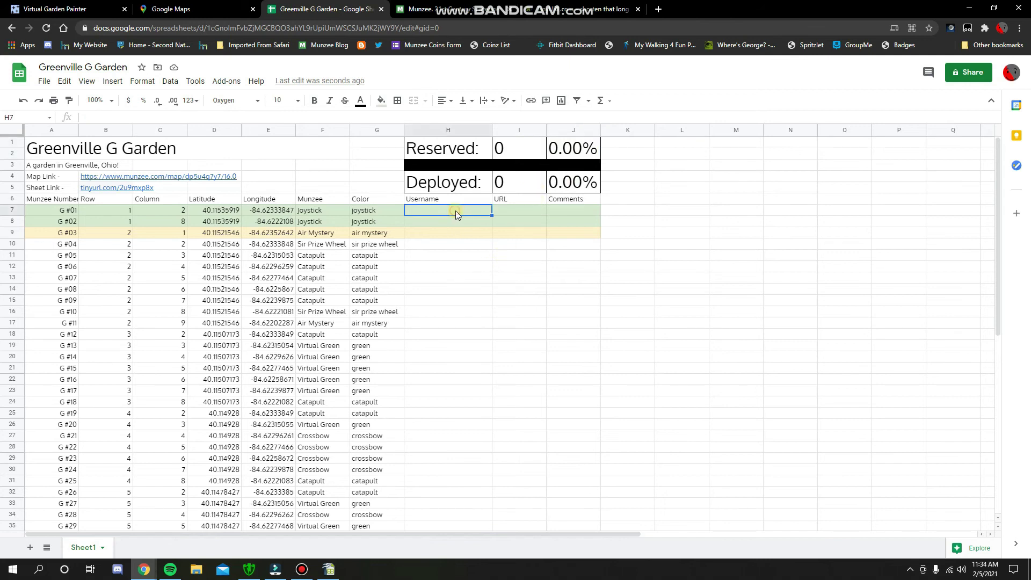
pyautogui.write('Buckeyecacher111')
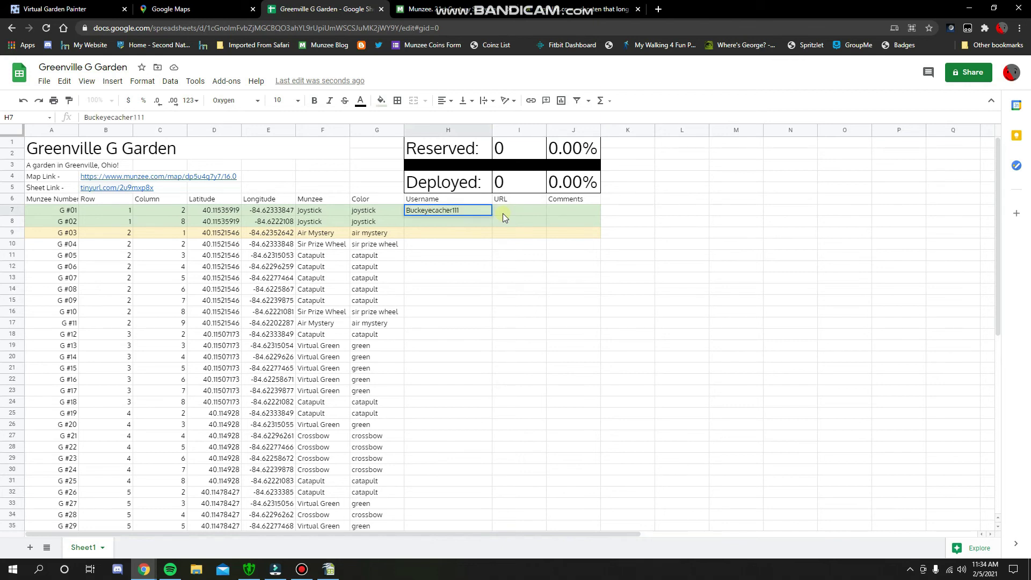
pyautogui.click(502, 214)
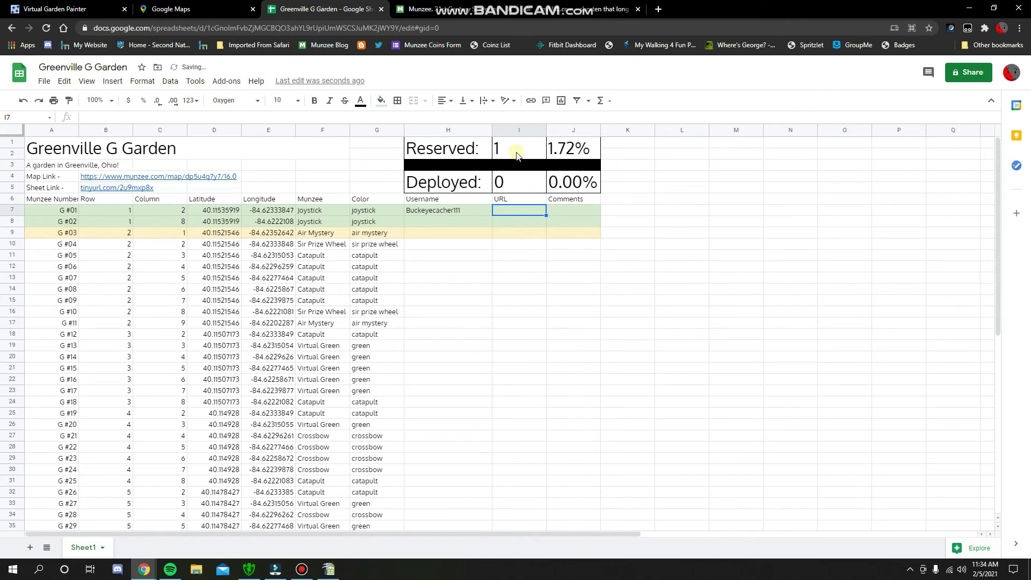
pyautogui.click(445, 238)
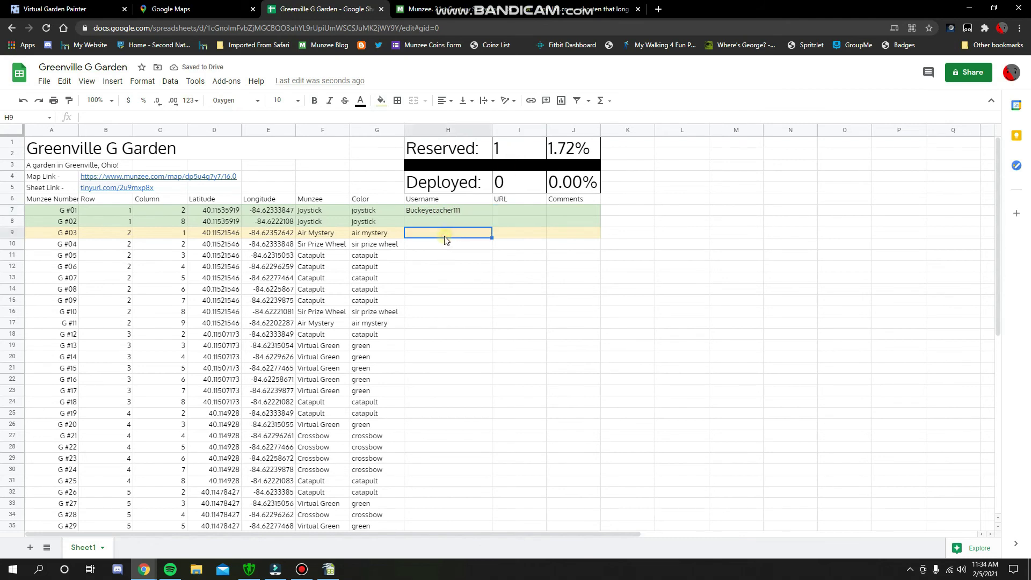
pyautogui.write('coachv')
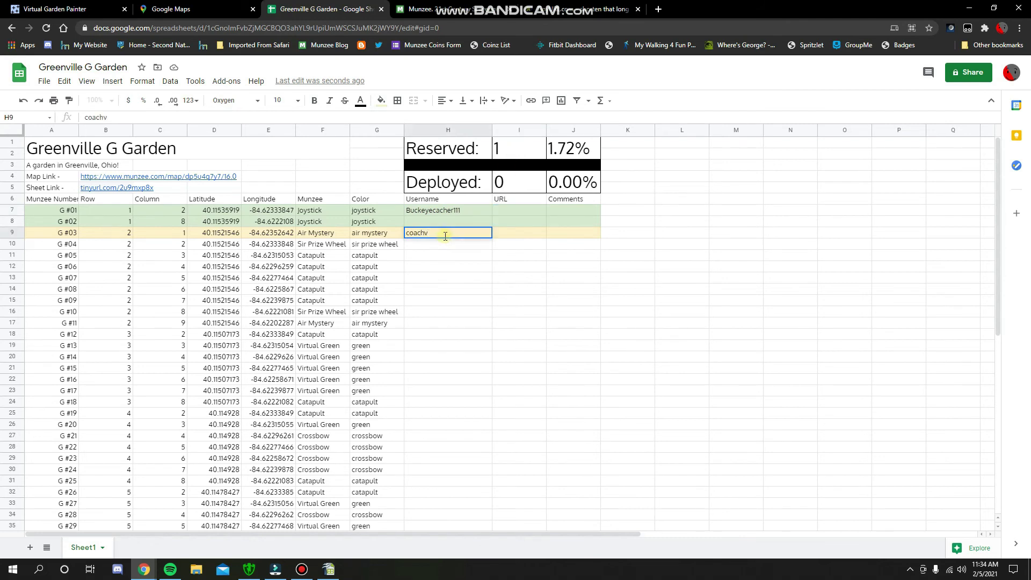
pyautogui.click(370, 347)
# Enter munzee.com as the URL for G #01 in I7 and for G #03 in I9.
pyautogui.click(477, 266)
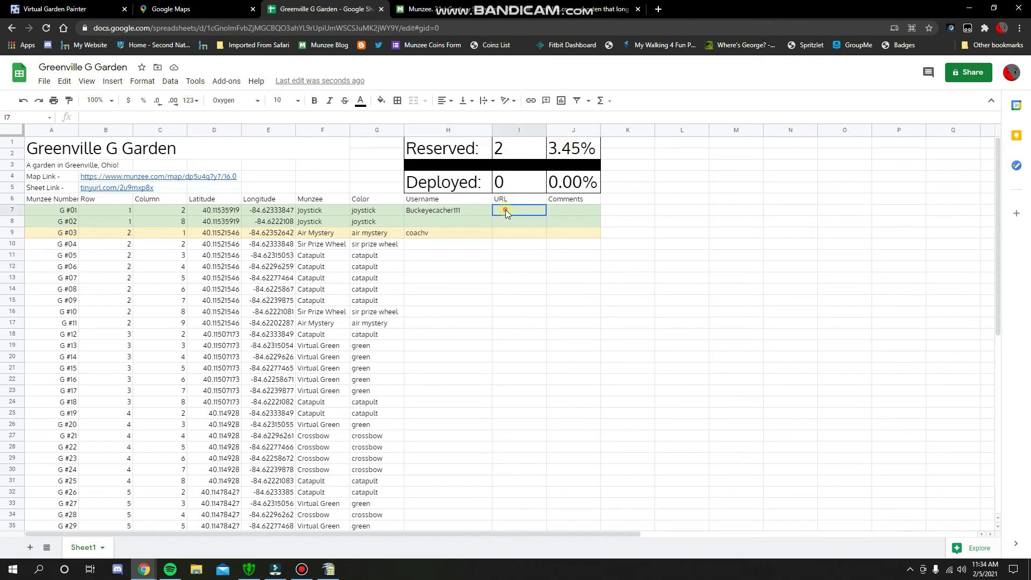
pyautogui.write('munzee.com')
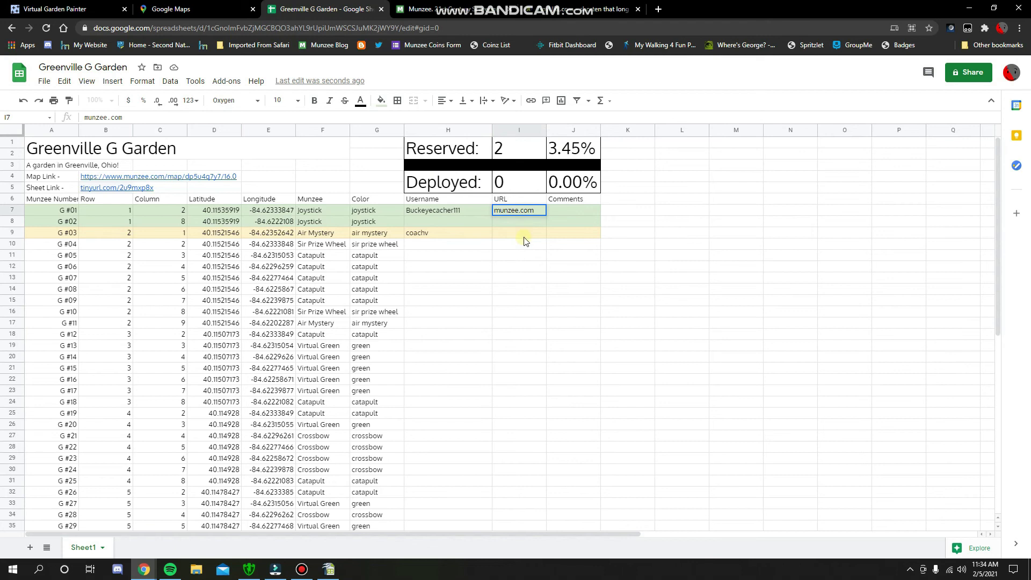
pyautogui.click(533, 289)
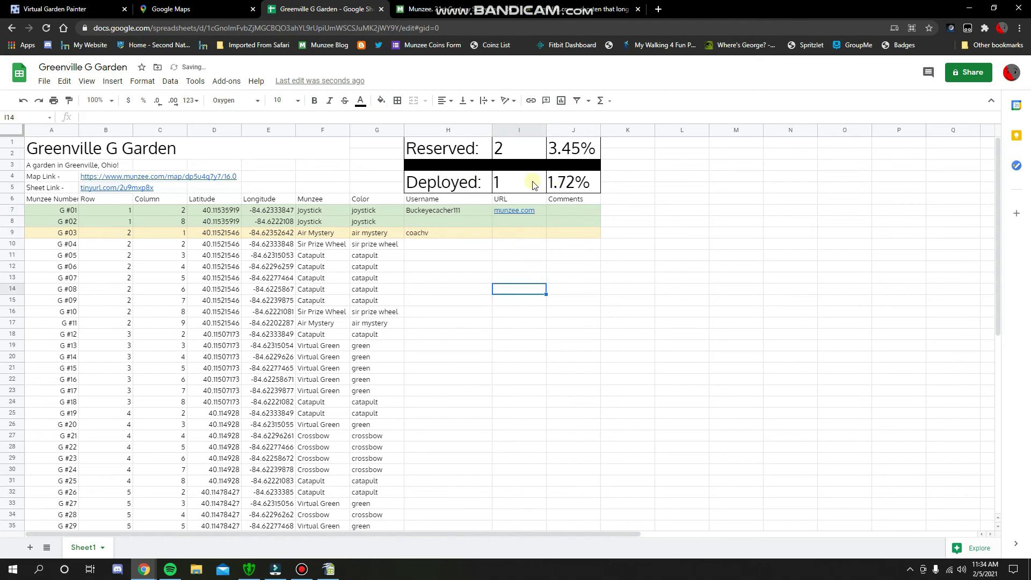
pyautogui.click(524, 233)
pyautogui.write('munzee.com')
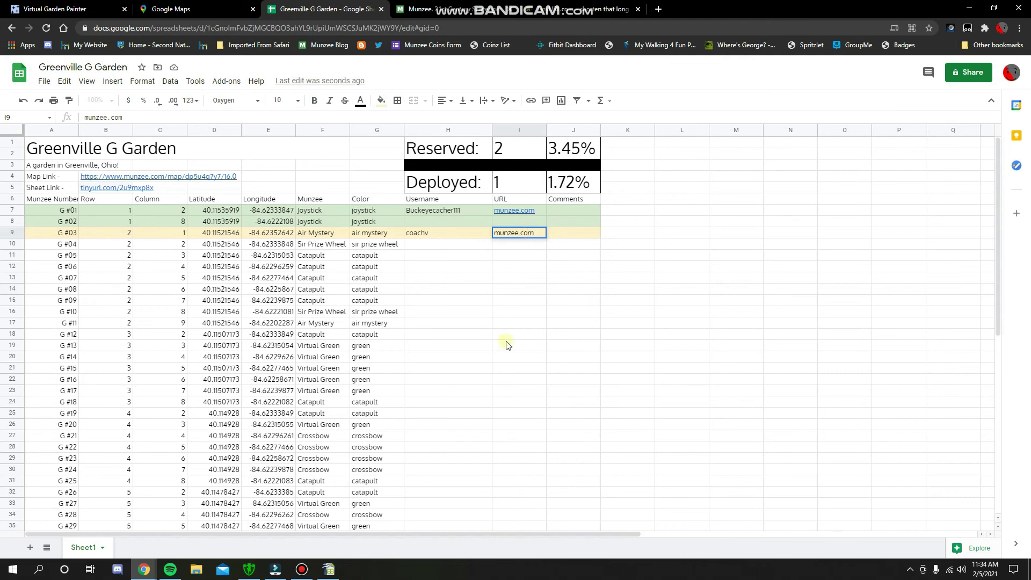
pyautogui.click(757, 302)
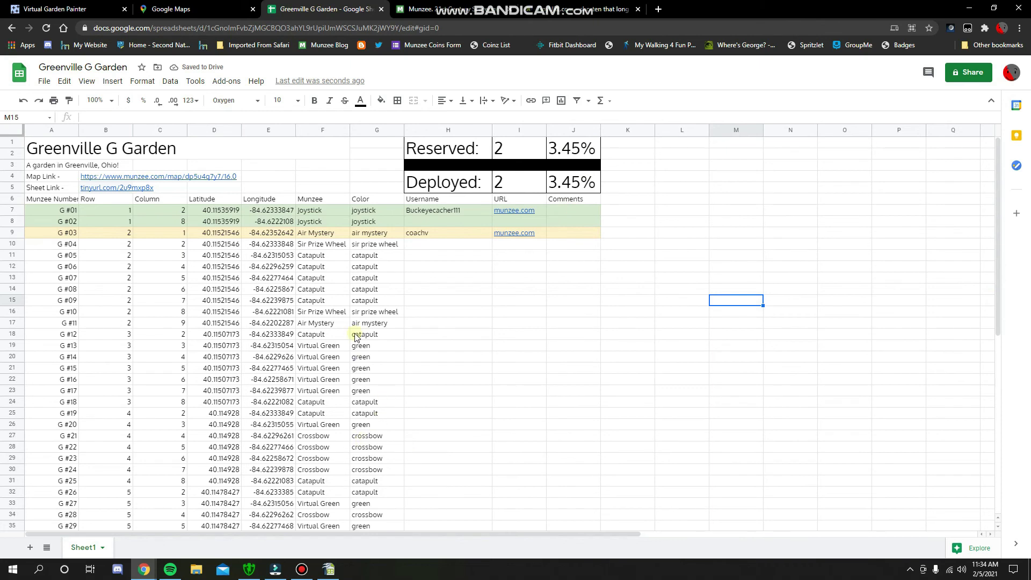
# Copy the G #58 latitude and longitude from D64:E64 into the To field of the boulter.com Coordinate Distance Calculator.
pyautogui.scroll(-10, 375, 313)
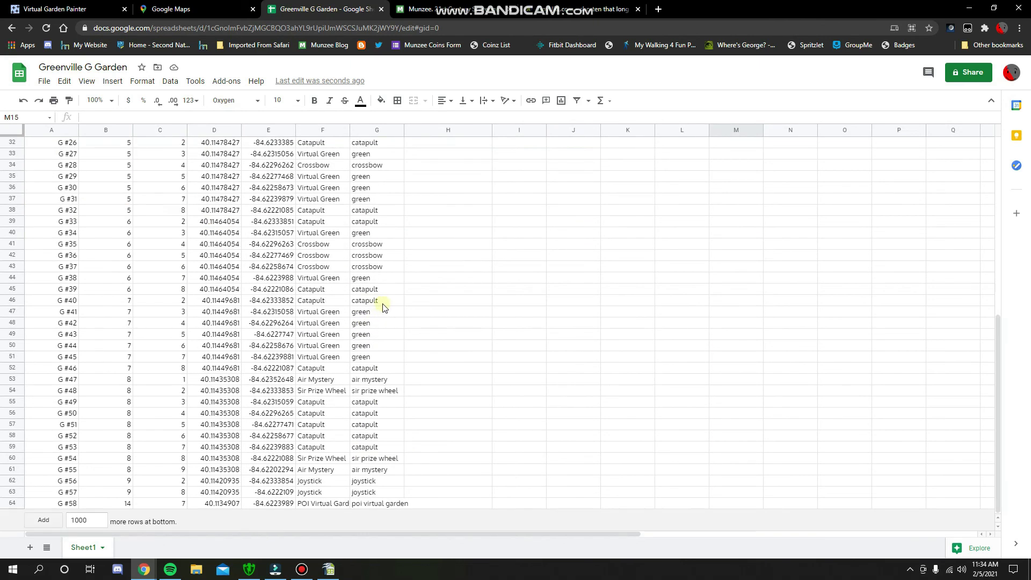
pyautogui.moveTo(215, 503); pyautogui.dragTo(252, 504)
pyautogui.hotkey('ctrl', 'c')
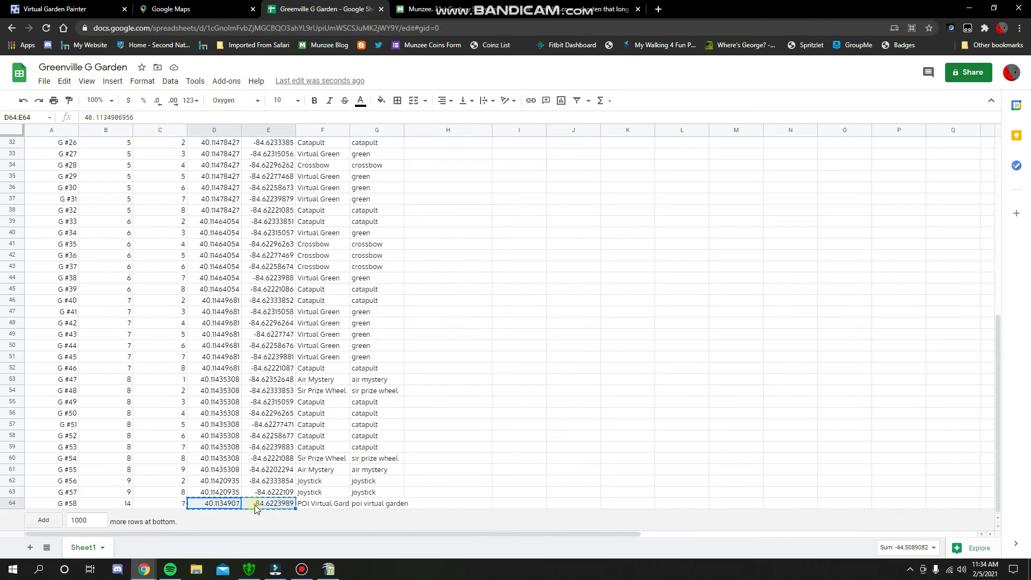
pyautogui.click(659, 12)
pyautogui.write('boult')
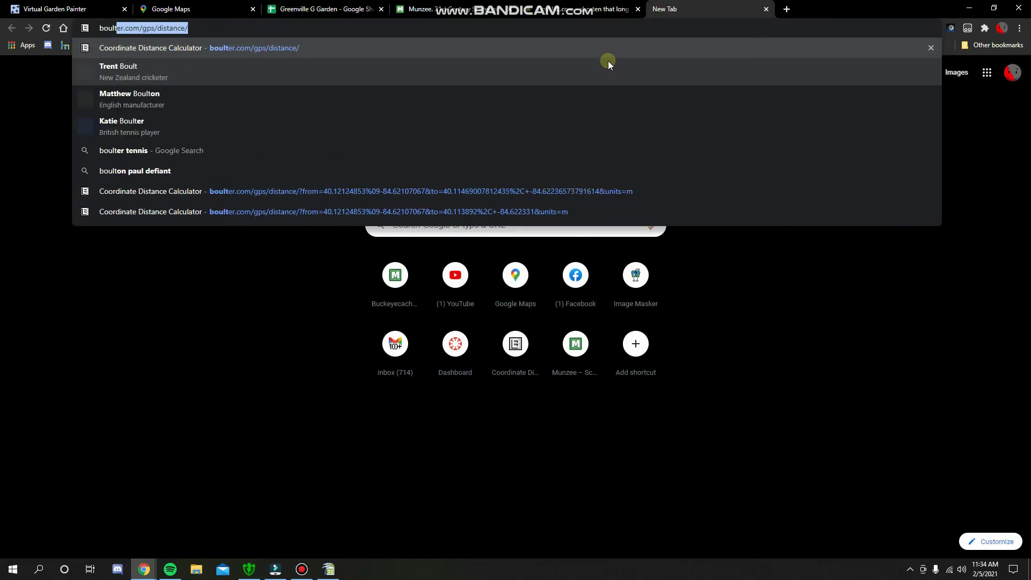
pyautogui.press('Return')
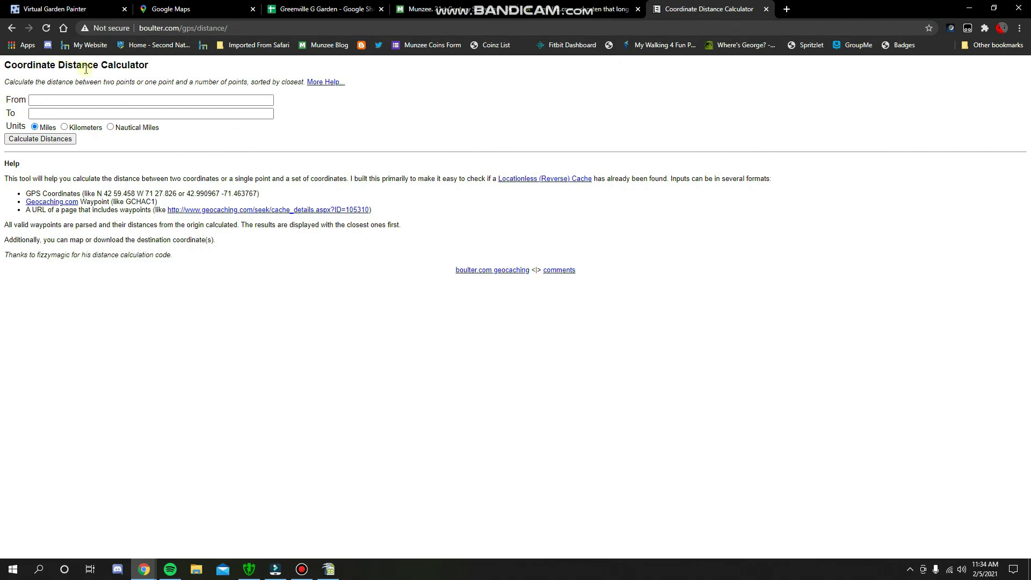
pyautogui.click(112, 99)
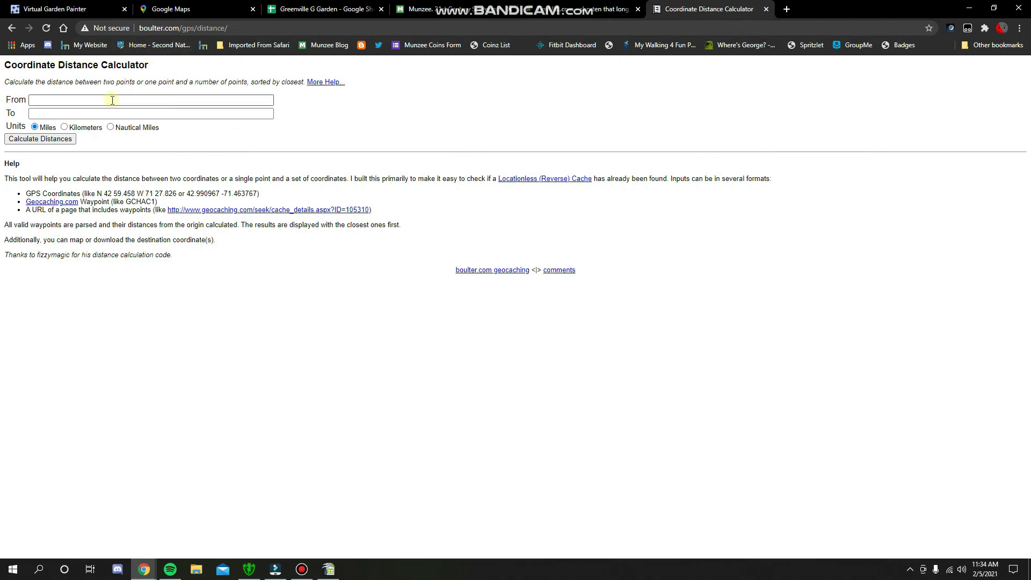
pyautogui.click(113, 112)
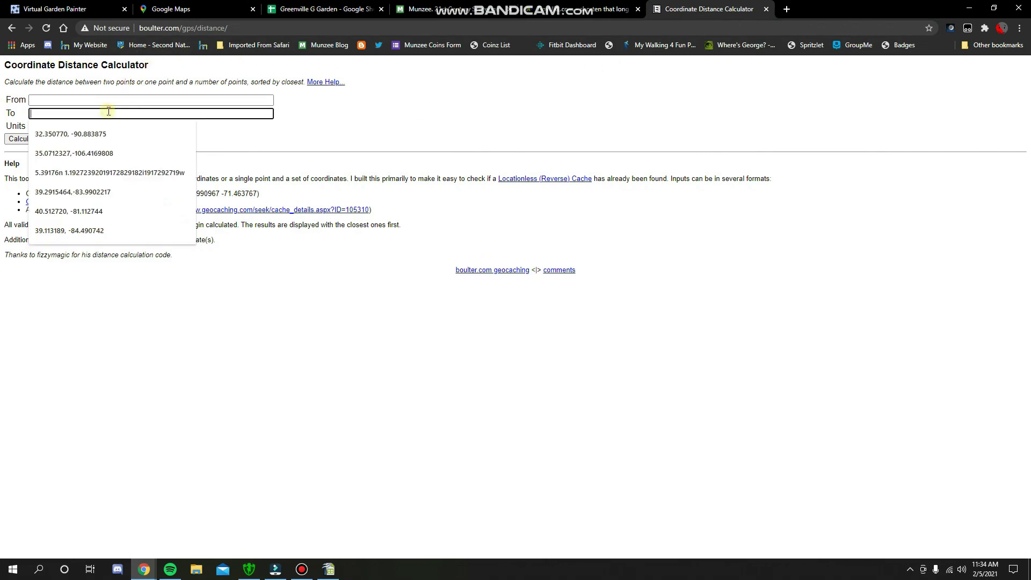
pyautogui.hotkey('ctrl', 'v')
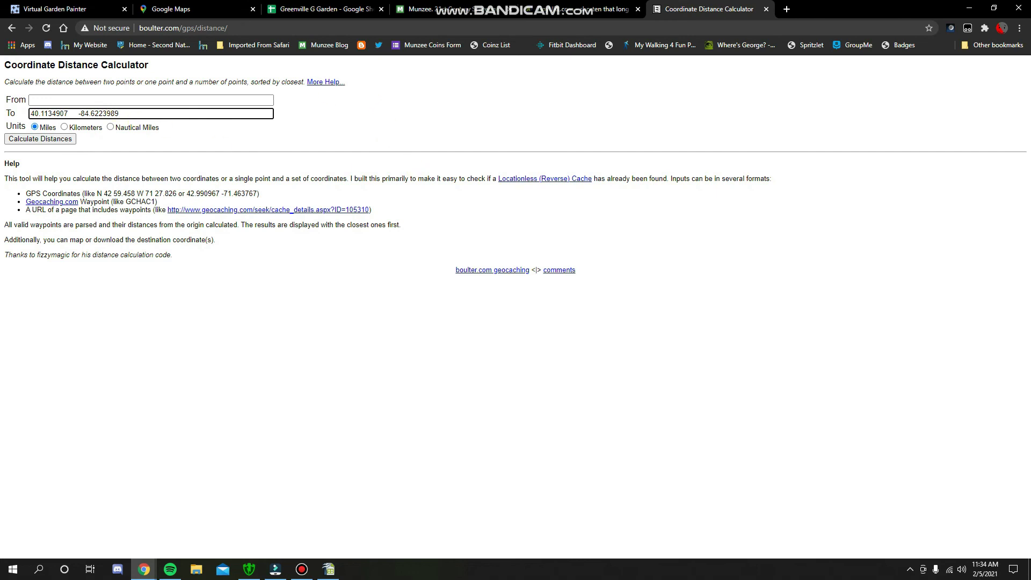
# Set the From coordinates to 40.12124853 -84.62107067 and calculate the distance in miles.
pyautogui.hotkey('alt', 'Tab')
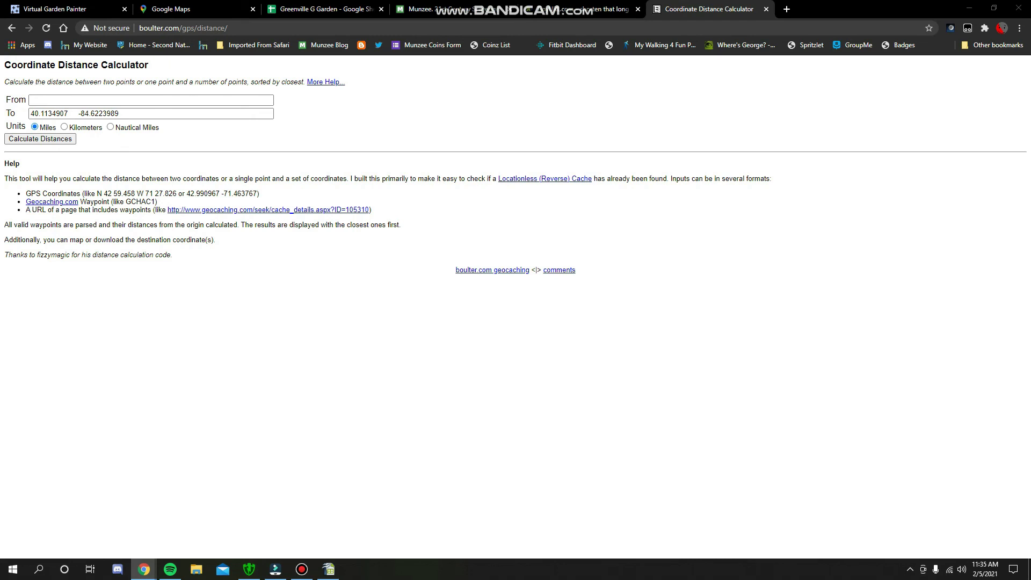
pyautogui.click(80, 99)
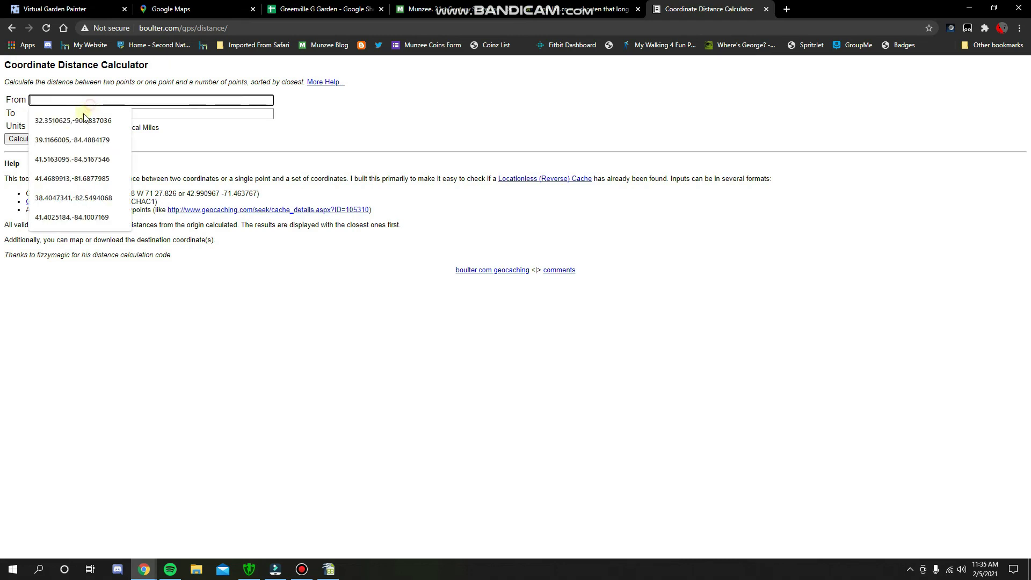
pyautogui.click(38, 150)
pyautogui.click(37, 140)
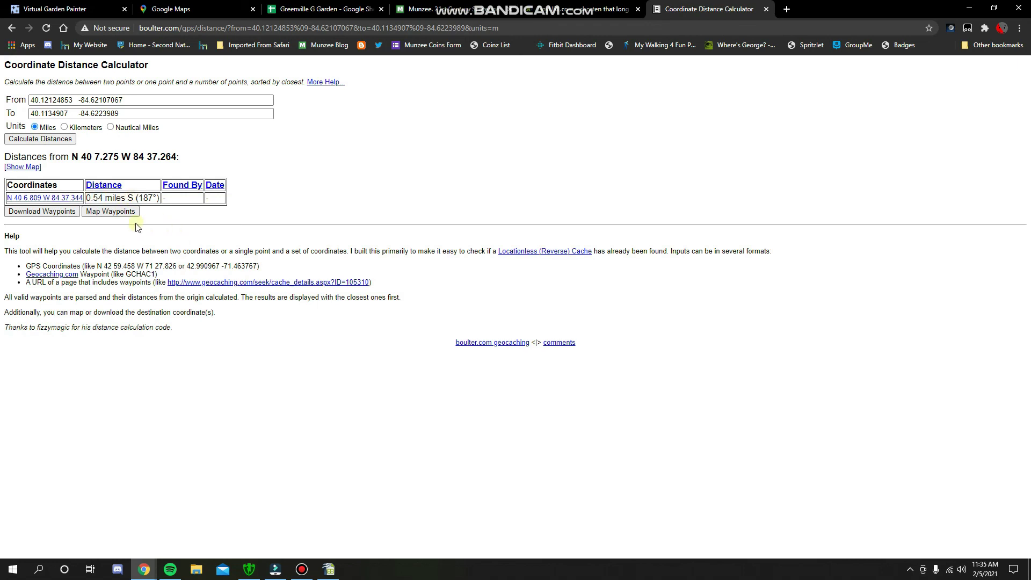
# Look at the measured path in Google Maps, and return to the top of the Greenville G Garden sheet.
pyautogui.click(178, 9)
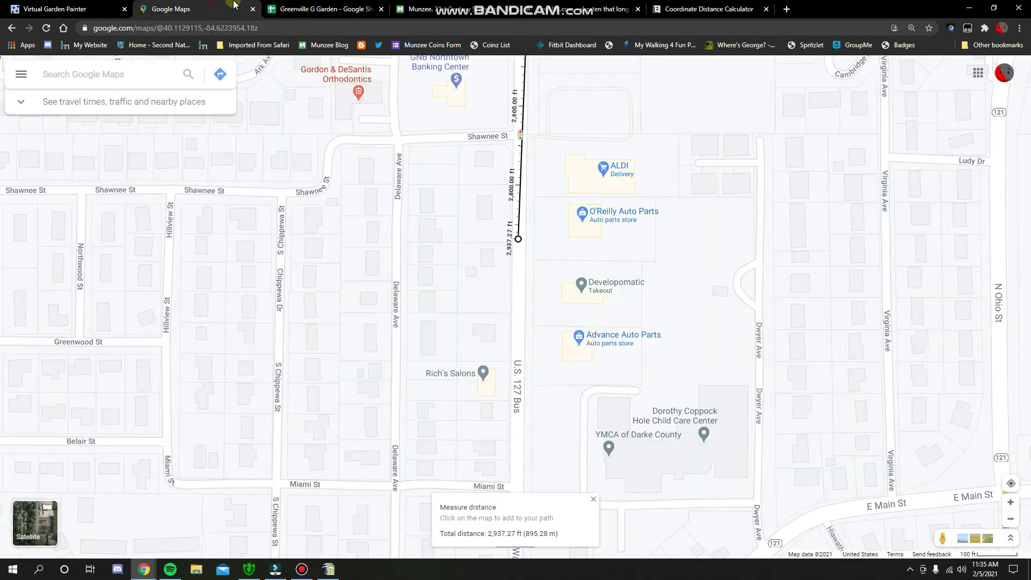
pyautogui.click(387, 4)
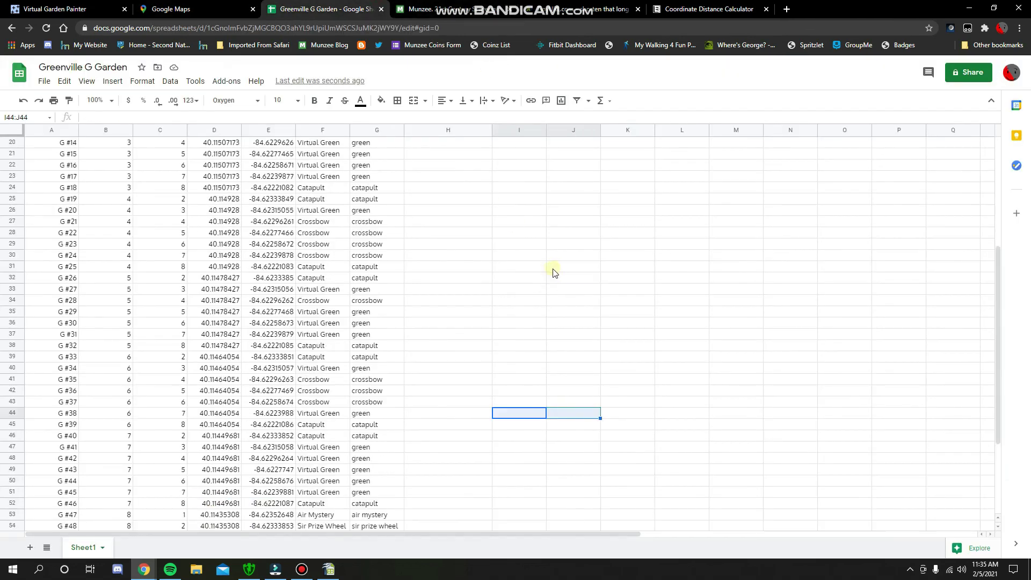
pyautogui.scroll(5, 553, 273)
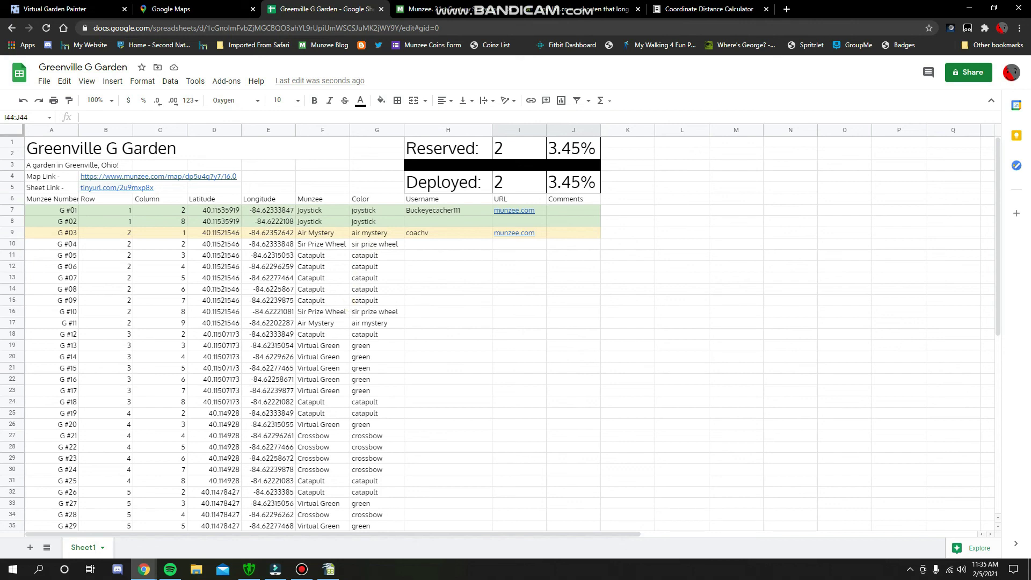
pyautogui.press('F12')
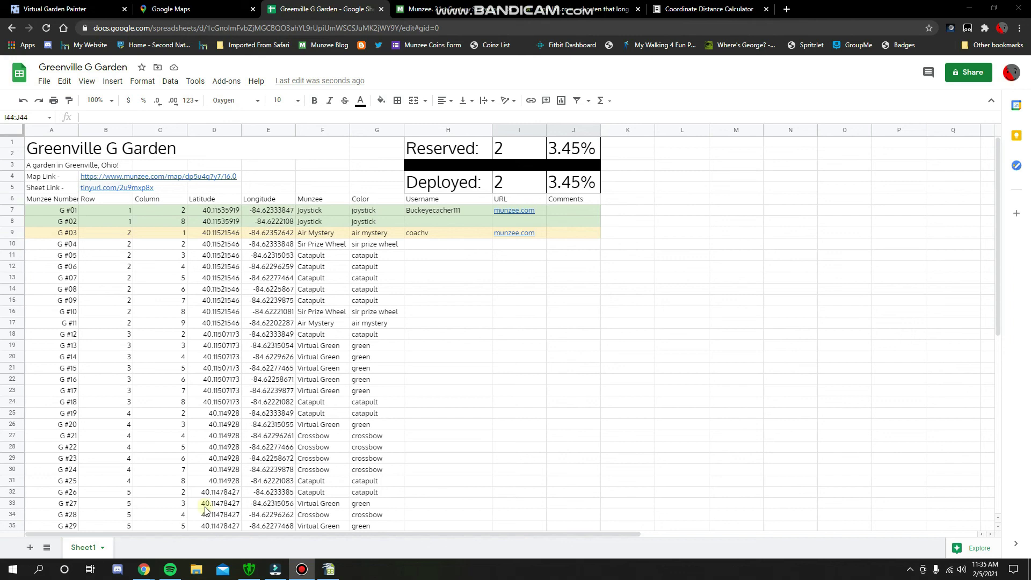
pyautogui.click(224, 256)
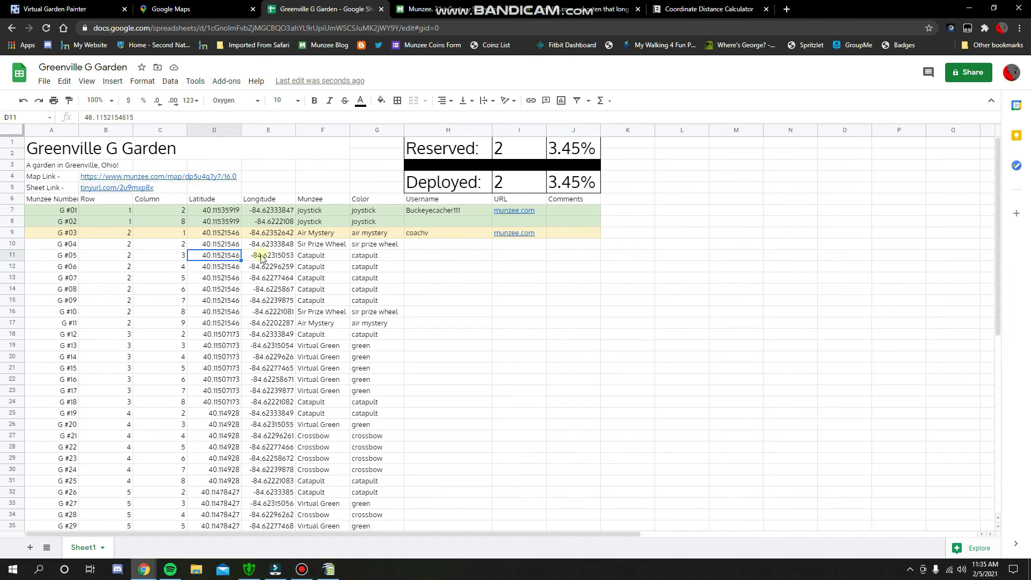
pyautogui.click(260, 256)
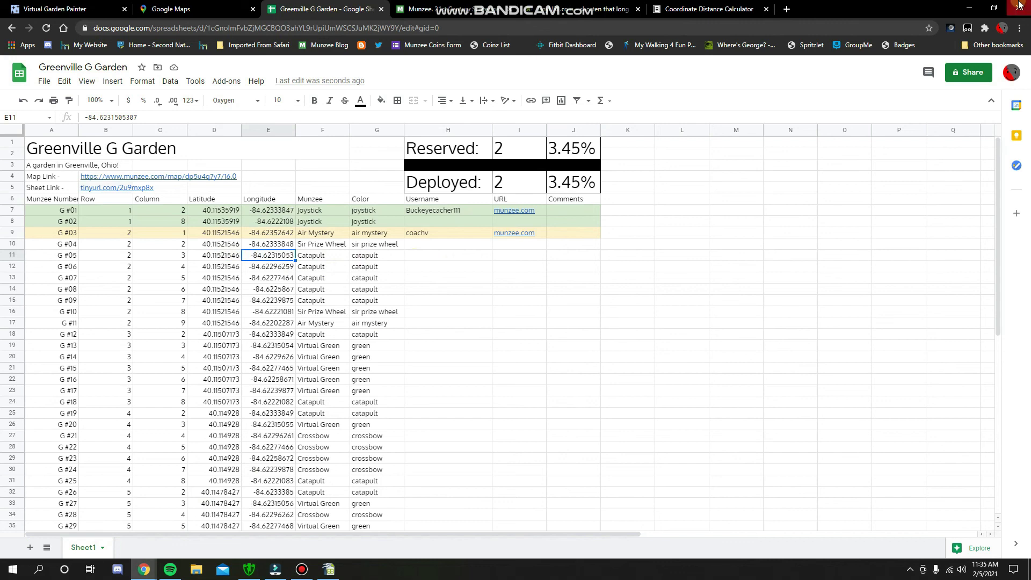
pyautogui.click(437, 243)
pyautogui.click(528, 248)
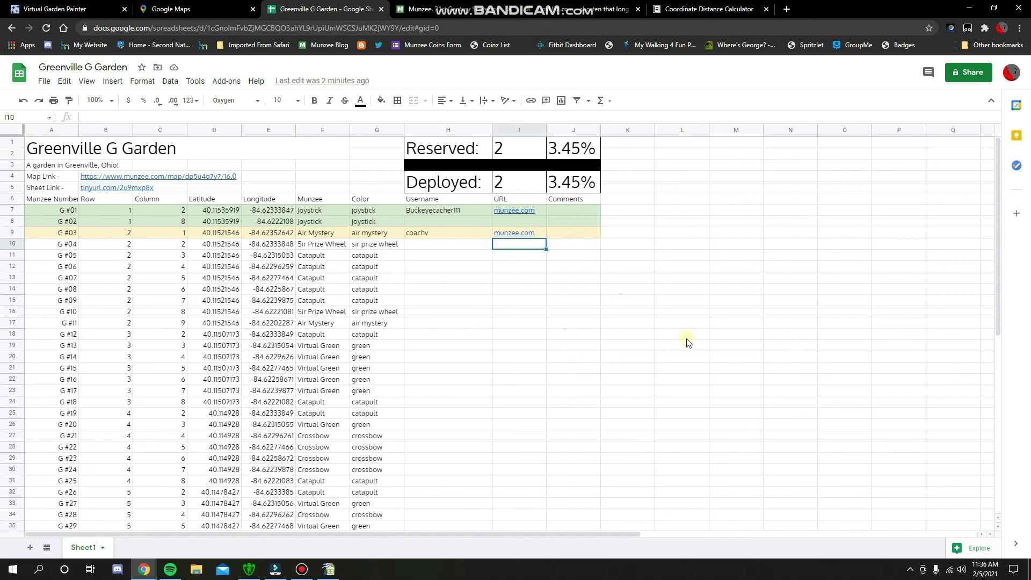
pyautogui.click(594, 334)
pyautogui.click(560, 268)
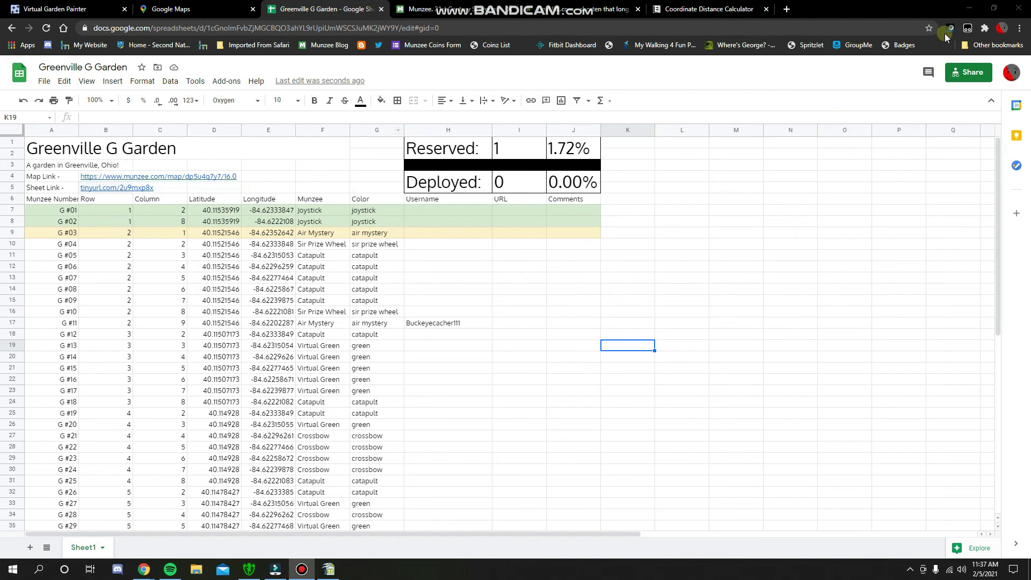
# Open the sheet's link sharing settings and set the role for anyone with the link to Viewer.
pyautogui.click(968, 73)
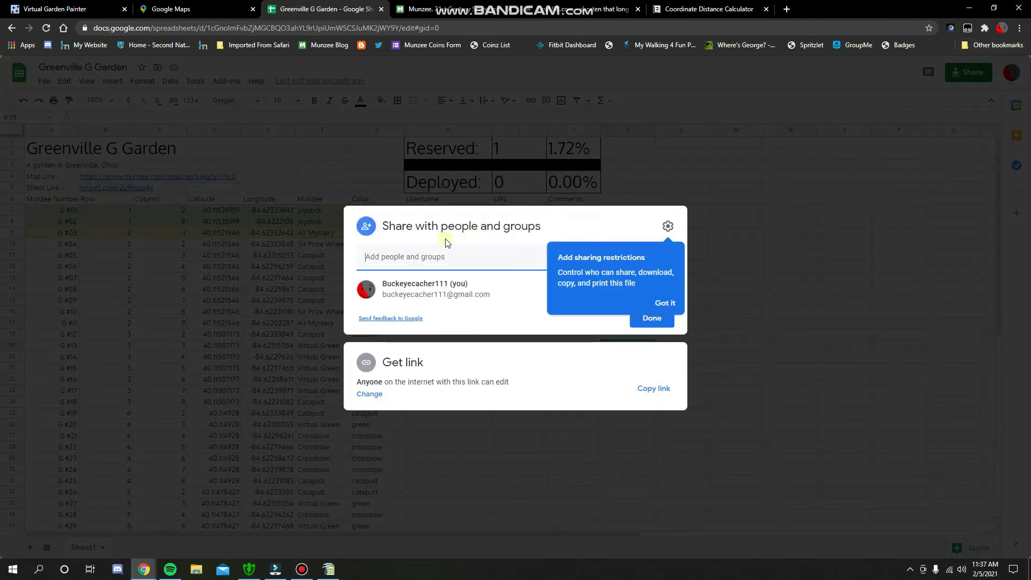
pyautogui.click(374, 396)
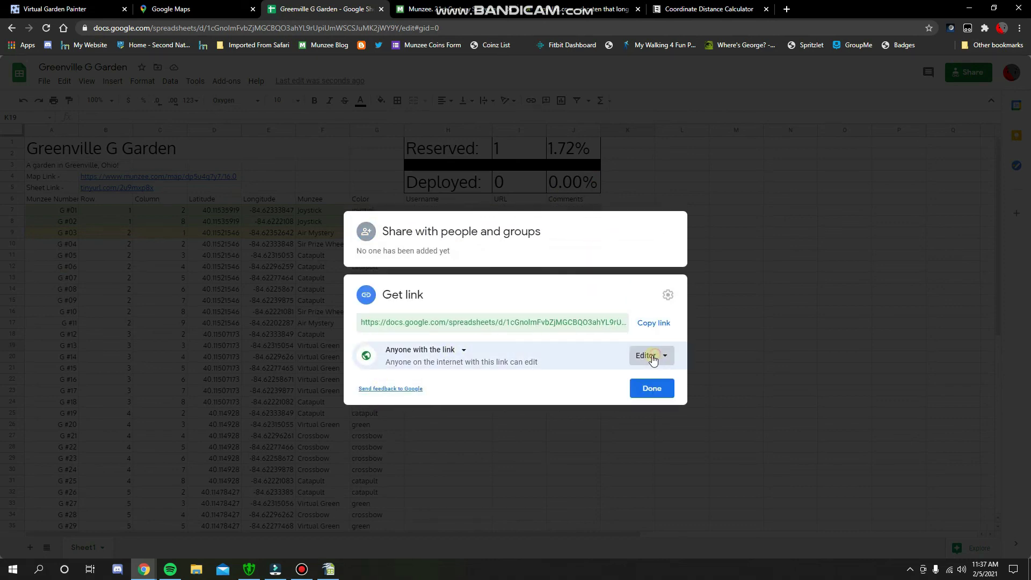
pyautogui.click(651, 356)
pyautogui.click(668, 381)
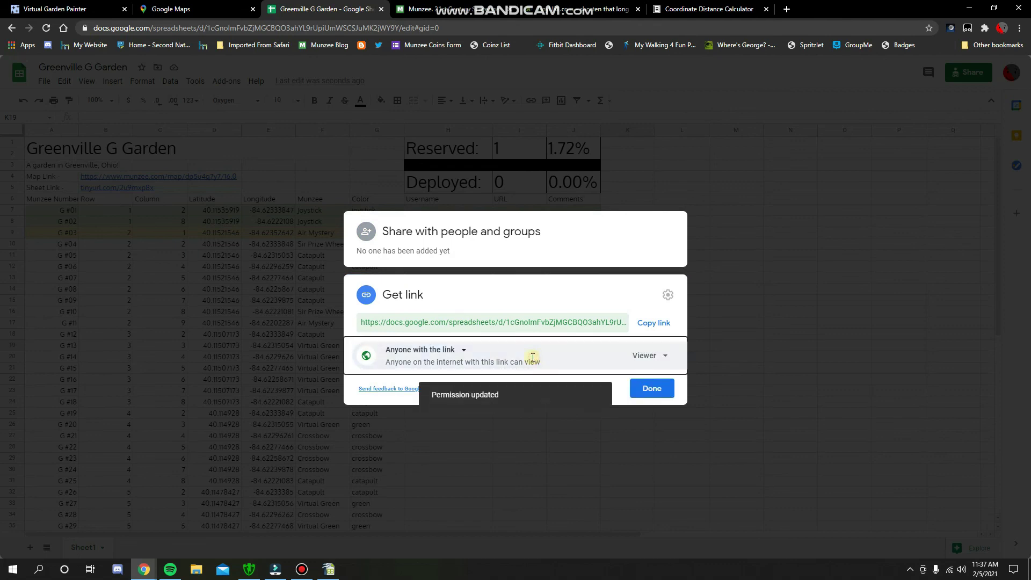
# Look at the link access options, set the role for anyone with the link to Editor, and close the sharing settings.
pyautogui.click(455, 350)
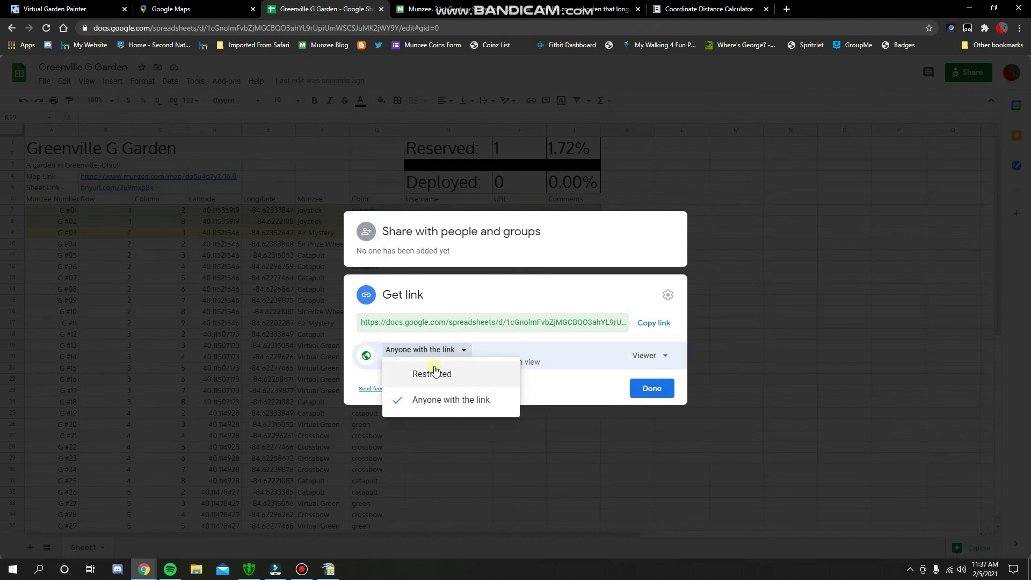
pyautogui.click(656, 356)
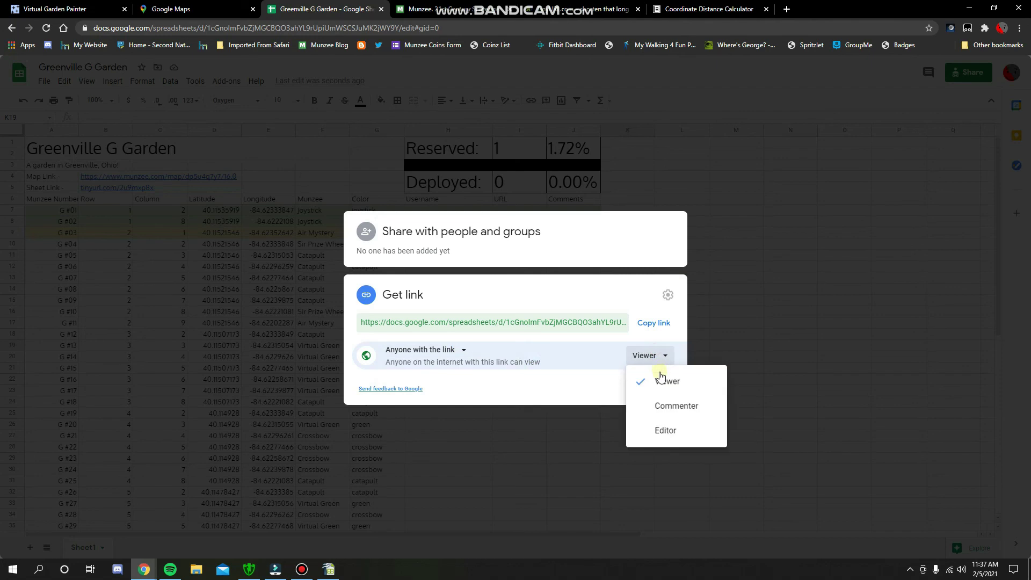
pyautogui.click(667, 430)
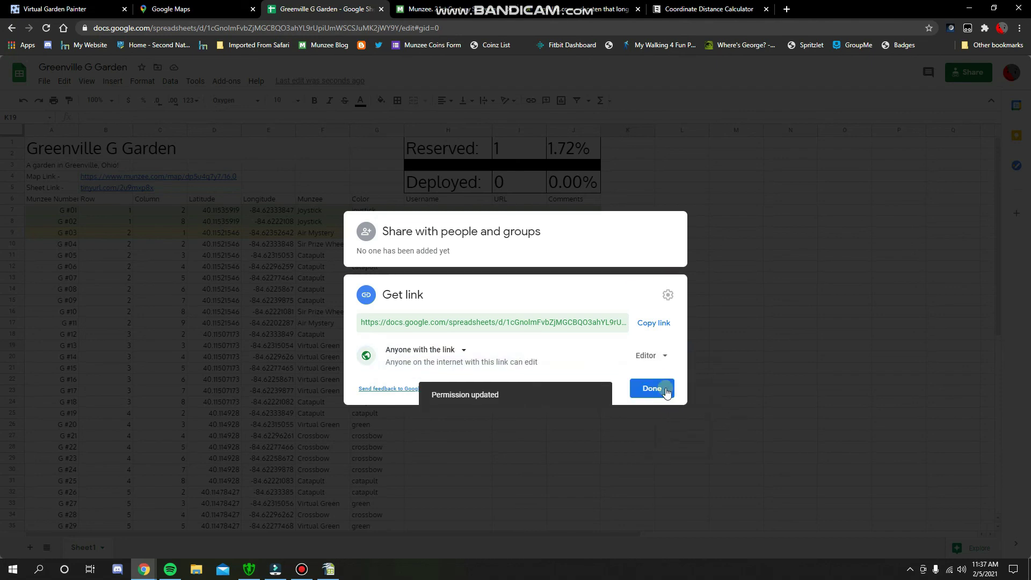
pyautogui.click(666, 393)
pyautogui.click(526, 289)
pyautogui.click(481, 245)
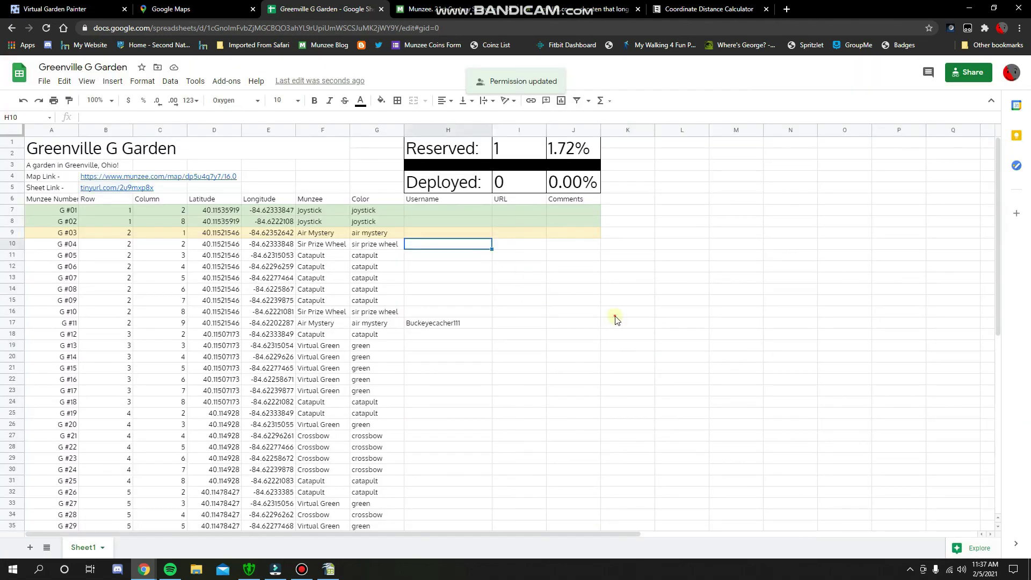
pyautogui.click(616, 319)
pyautogui.click(425, 222)
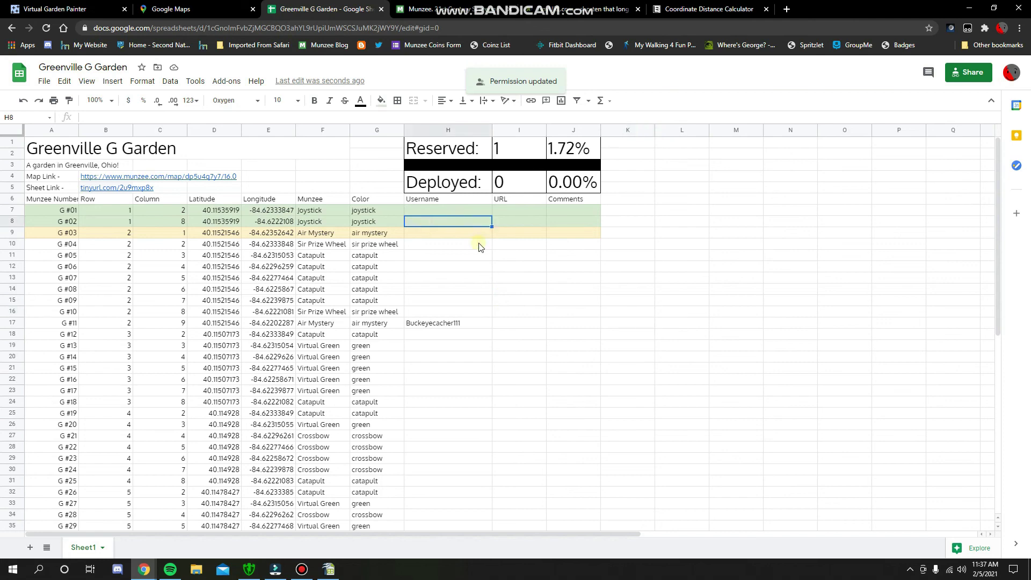